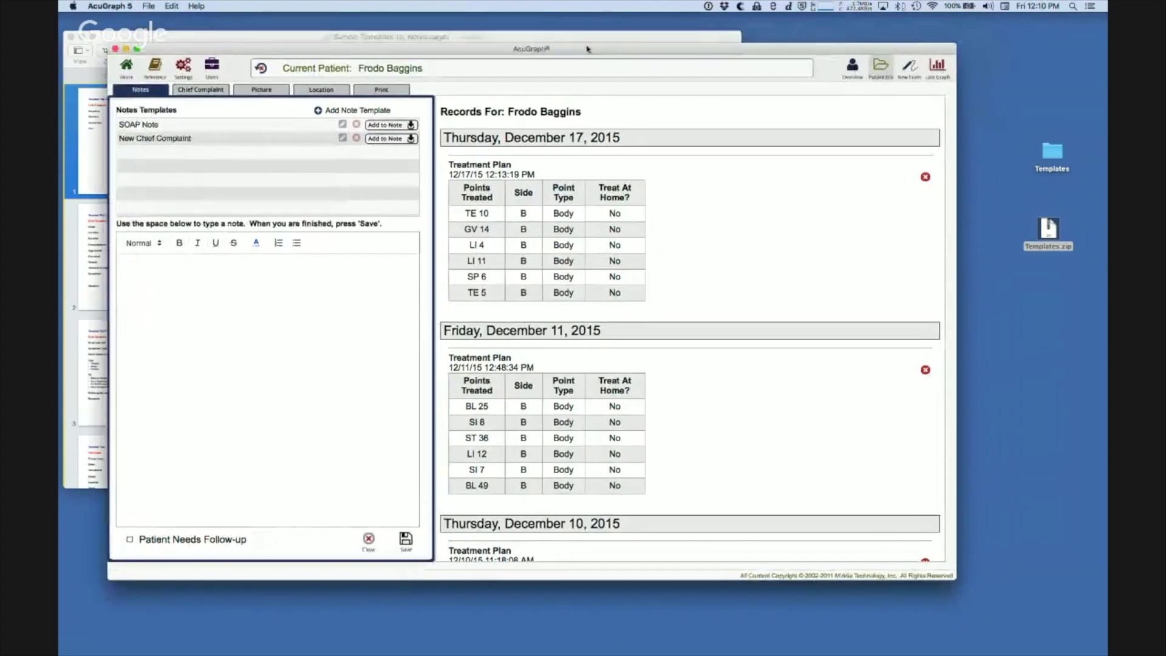
Enlarge the window and look through the patient's dated records back to October 1, 2015, returning to the newest entry
drag(911, 550, 1001, 604)
scroll(773, 386, down, 15)
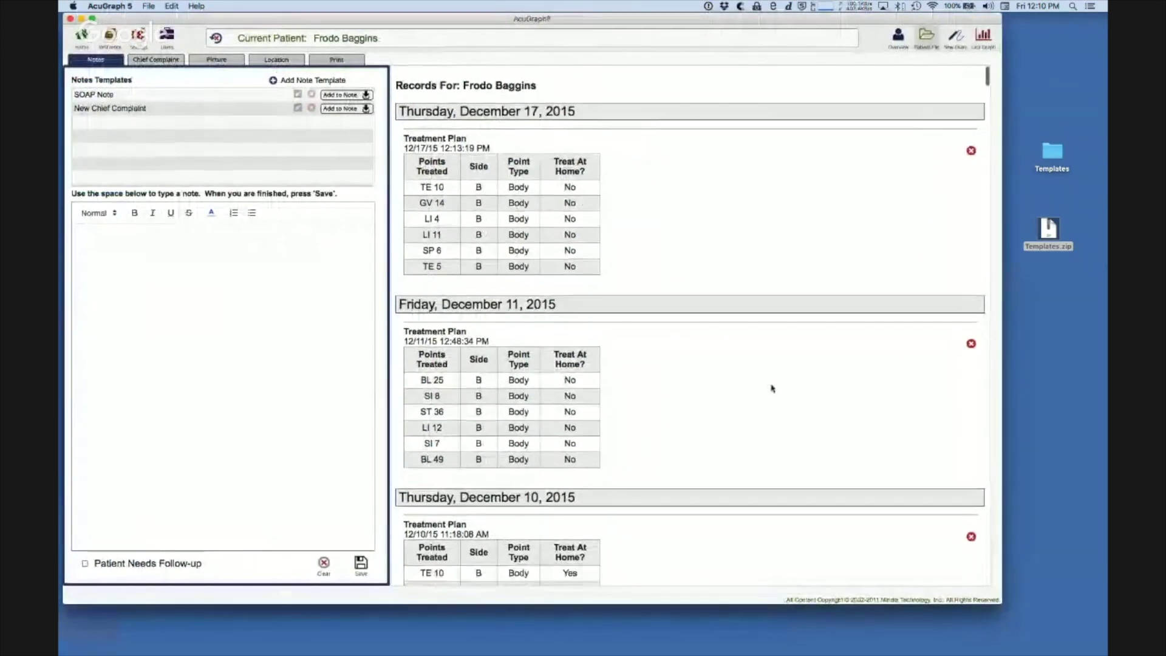
scroll(771, 389, down, 20)
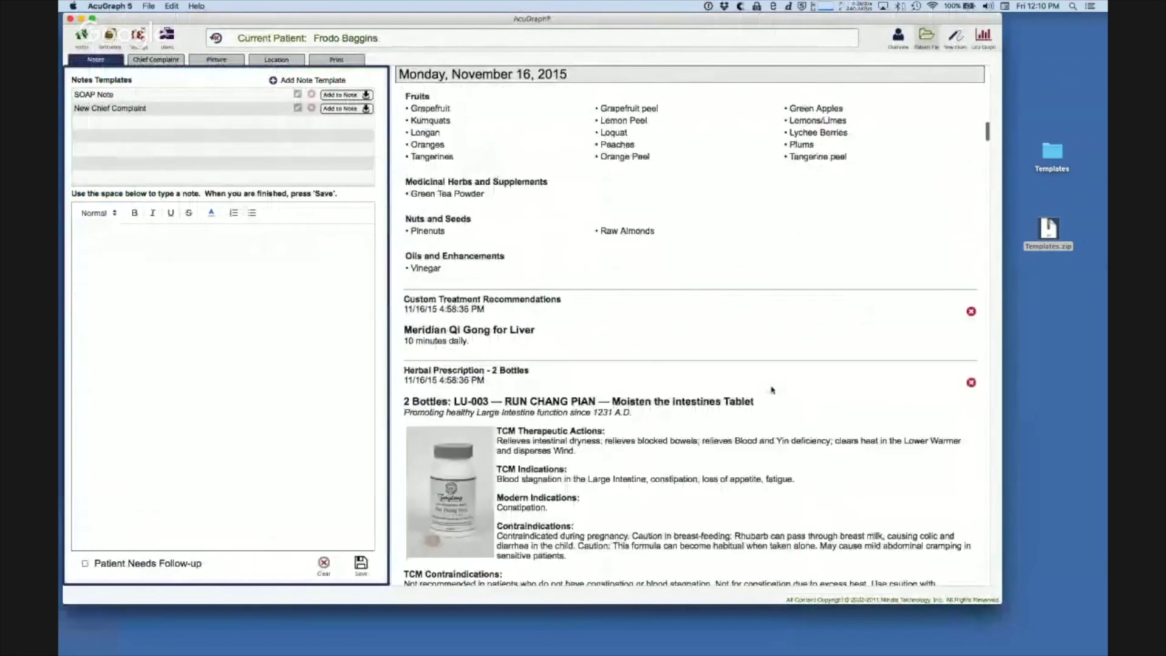
scroll(771, 390, down, 8)
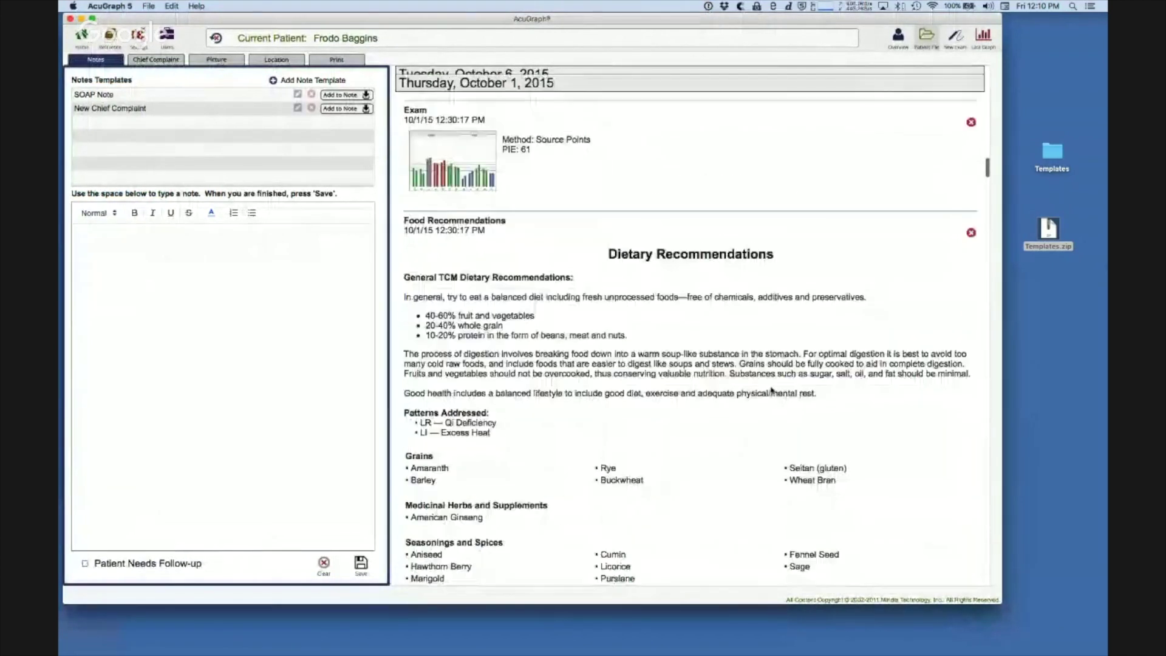
scroll(772, 390, up, 3)
scroll(771, 390, up, 20)
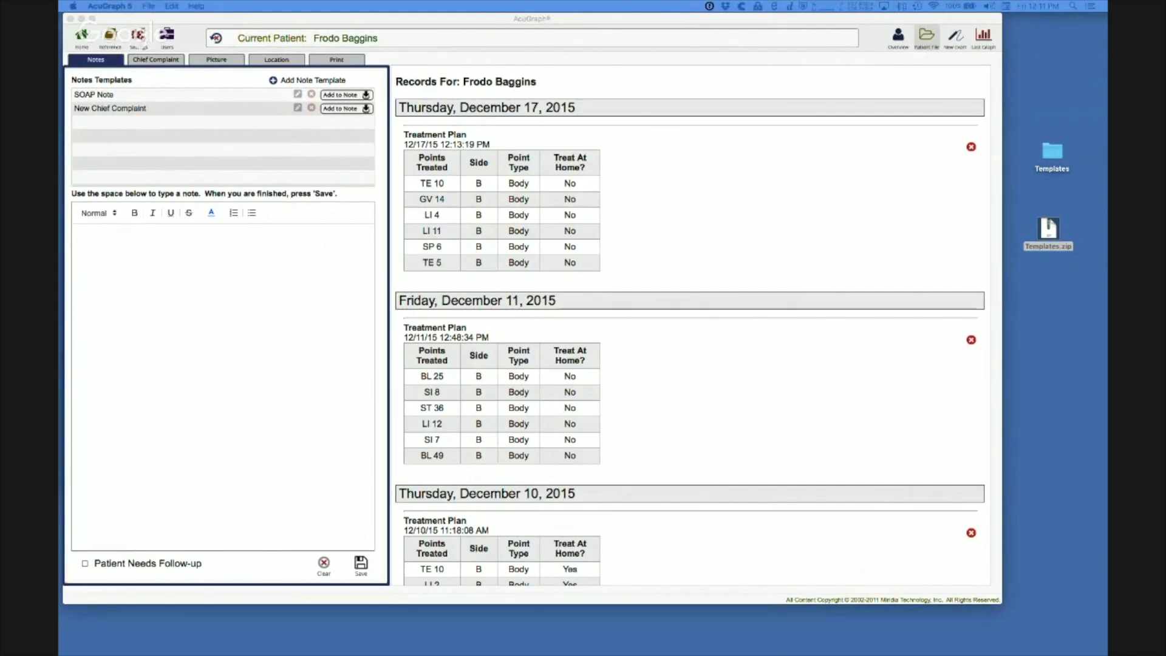
Write the note "Patient reports didn't sleep well last night. Took 2 hours to fall asleep, and woke several times."
click(209, 328)
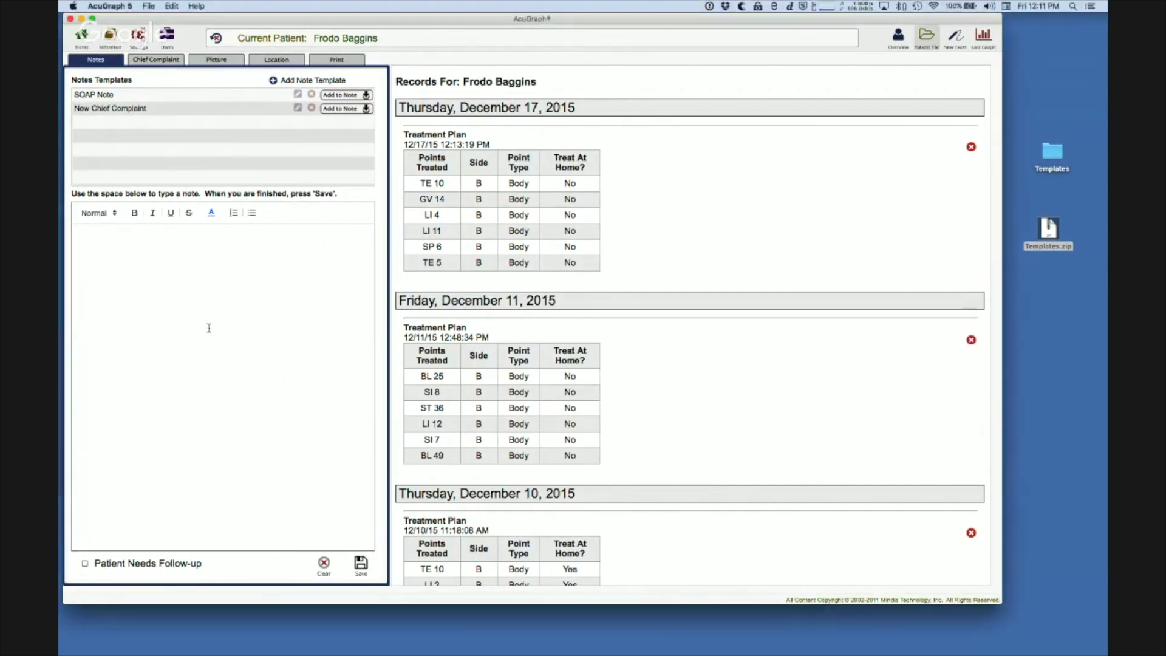
click(158, 240)
text(s)
key(BackSpace)
text(Patient reports )
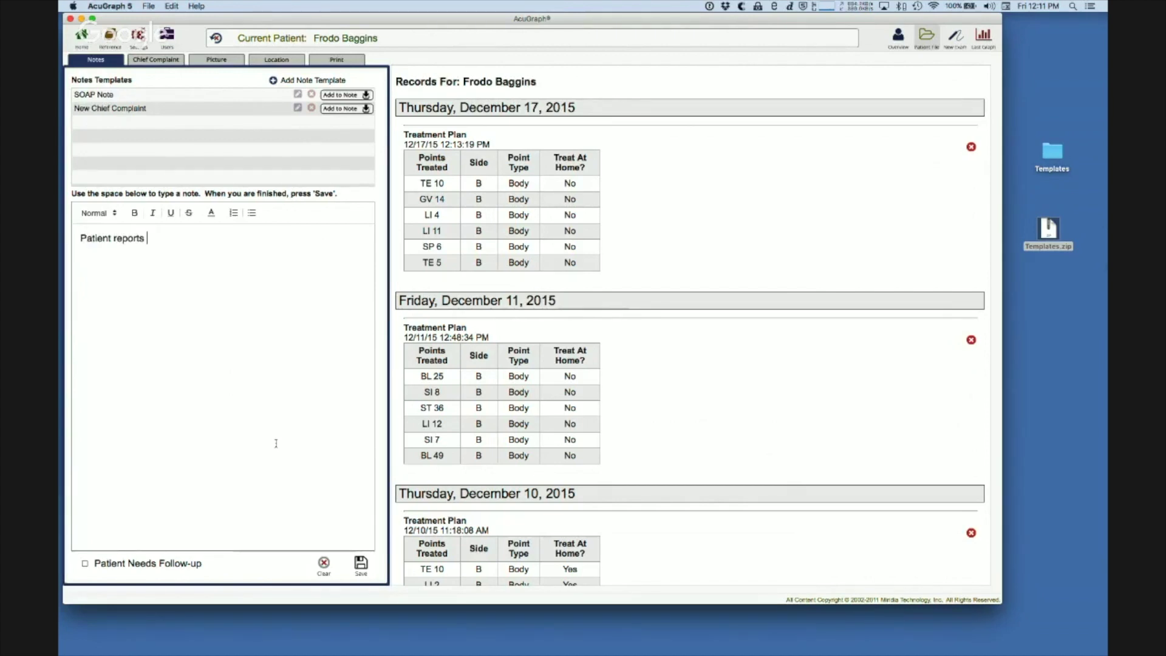
text(didn't sleep well last night. )
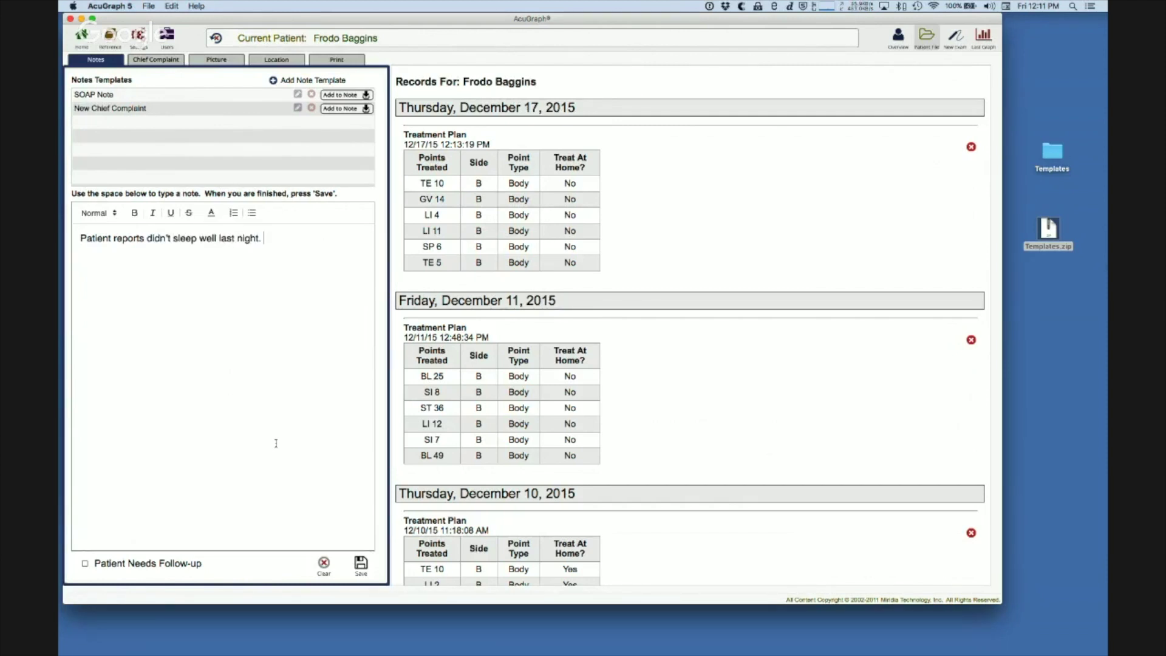
text(Took )
text(2 hours to fall a)
text(sleep, and)
text( woke several ti)
text(mes)
Add a separate line "Also, distrubing dreams." after a blank line and save the note to the patient's records
text(Als)
text(o )
text(dist)
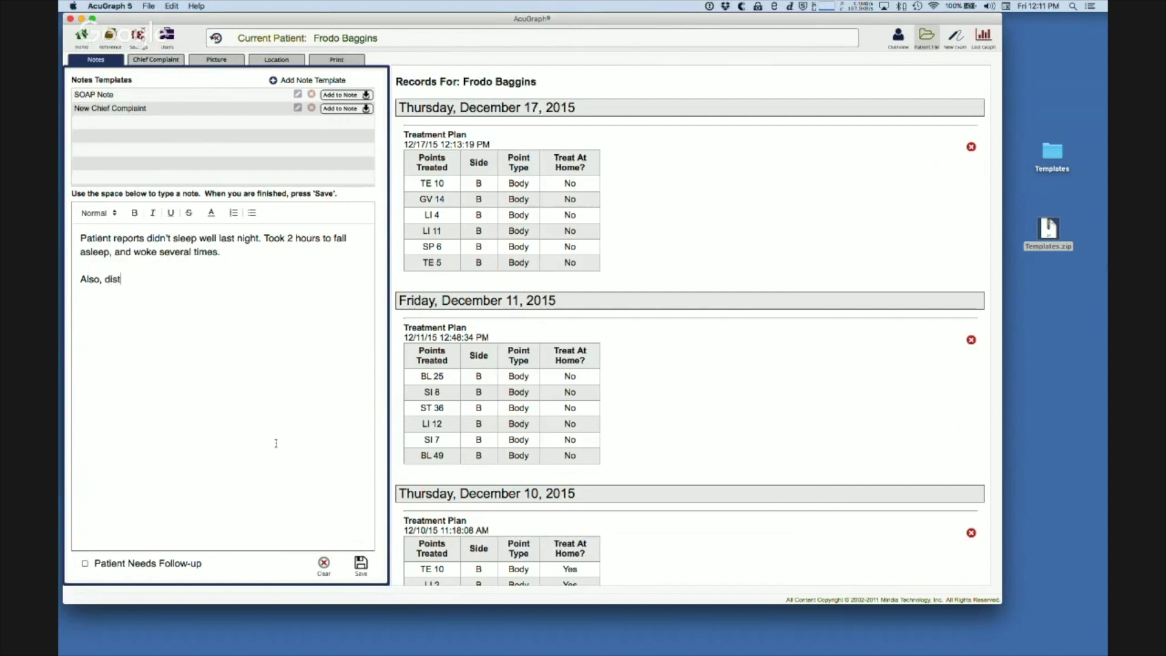
text(rubing dreams.)
key(Return)
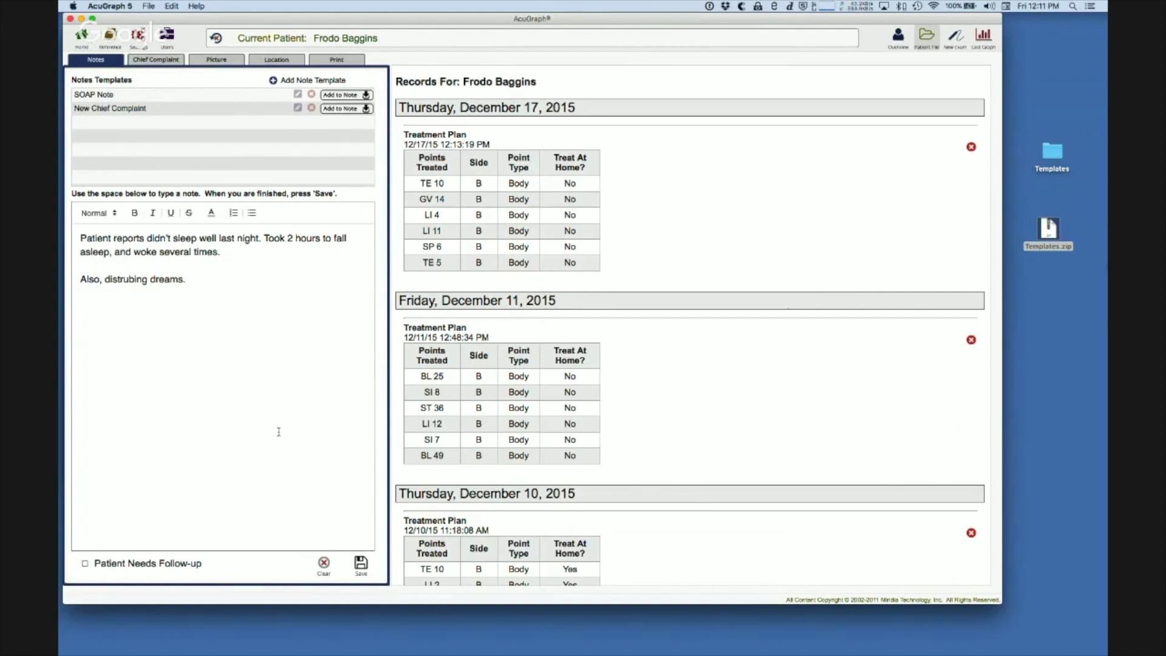
click(361, 565)
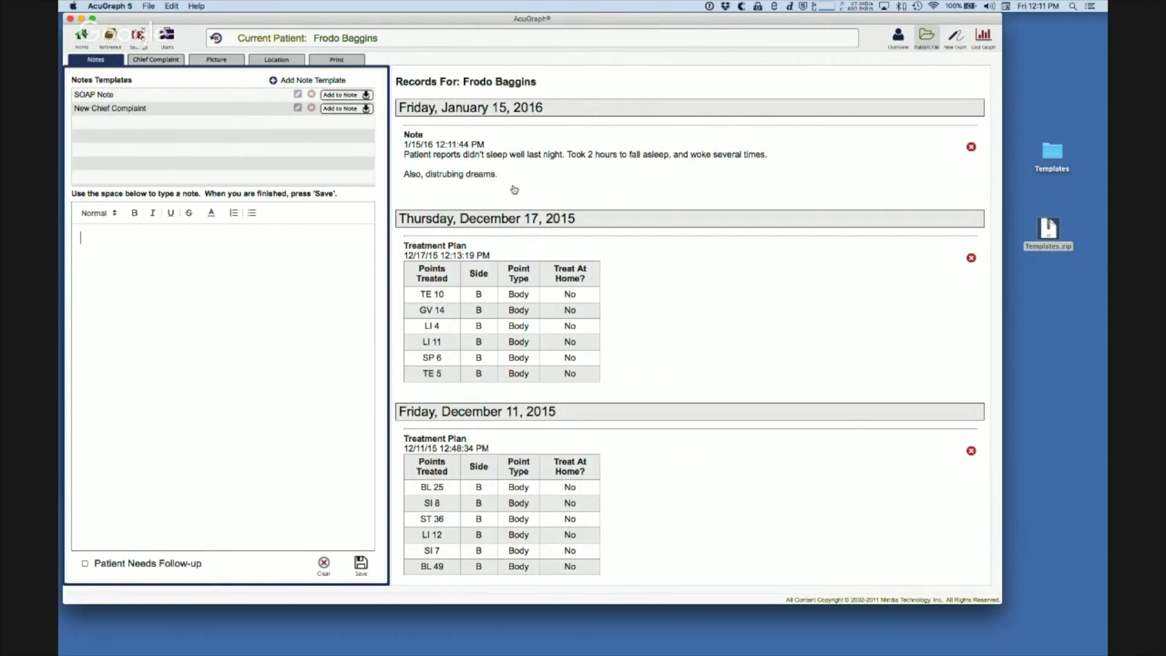
Try bold green formatting on "Also, distrubing dreams." in the reopened January 15, 2016 note and clear the editor without saving
scroll(517, 190, up, 3)
click(530, 170)
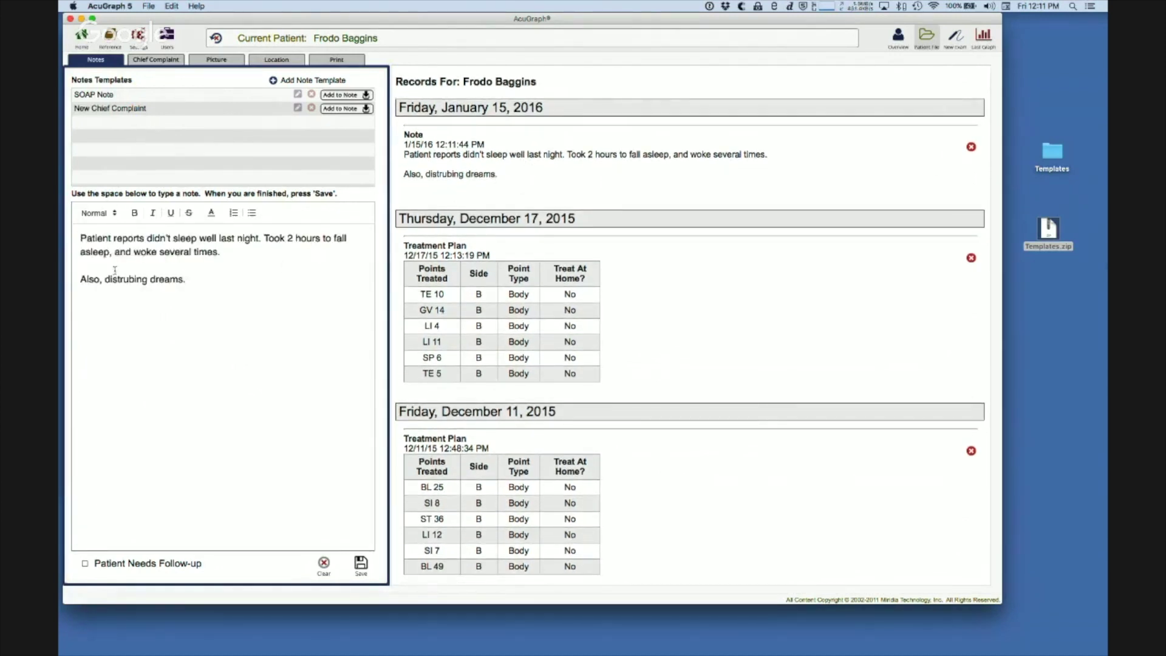
triple_click(96, 278)
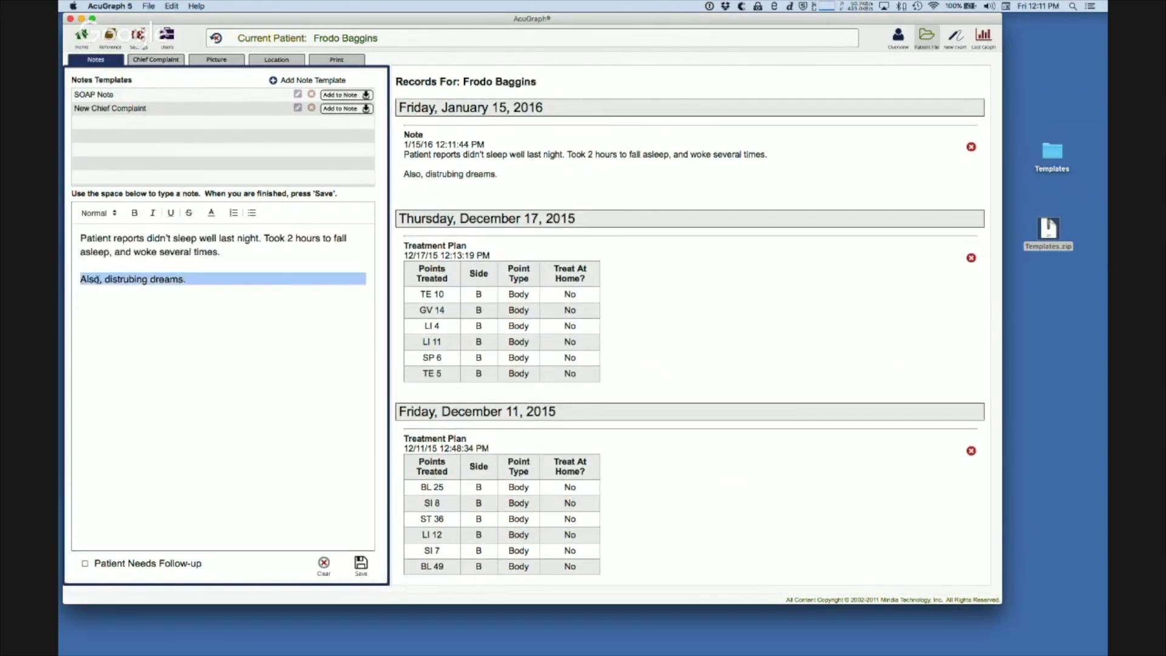
click(133, 213)
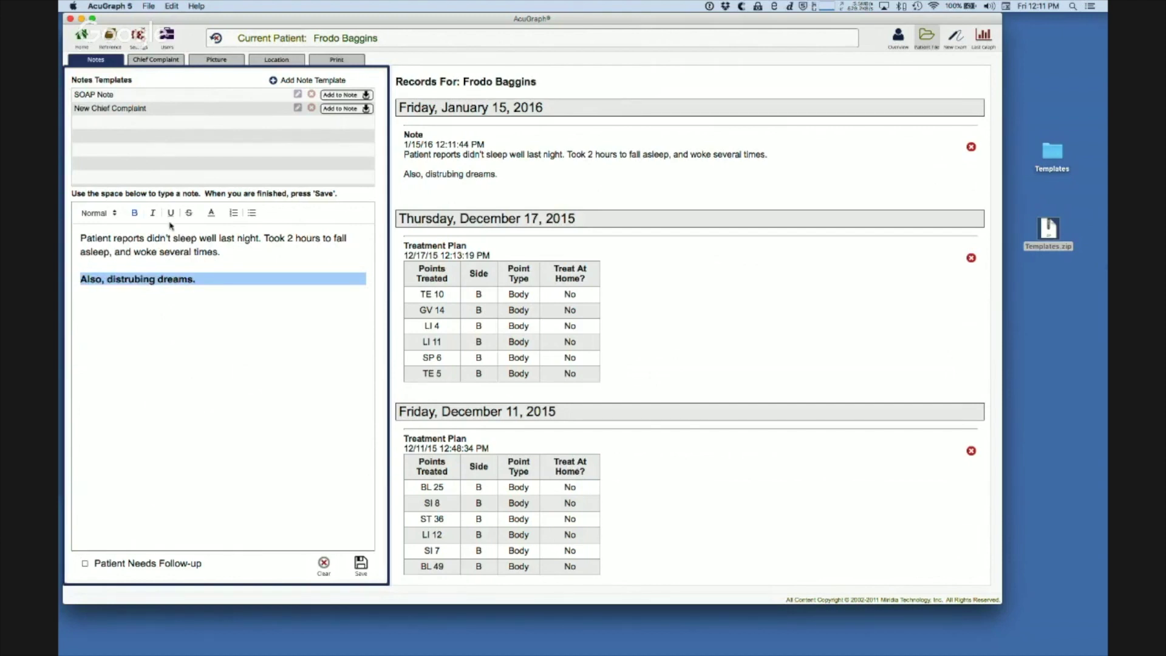
click(212, 213)
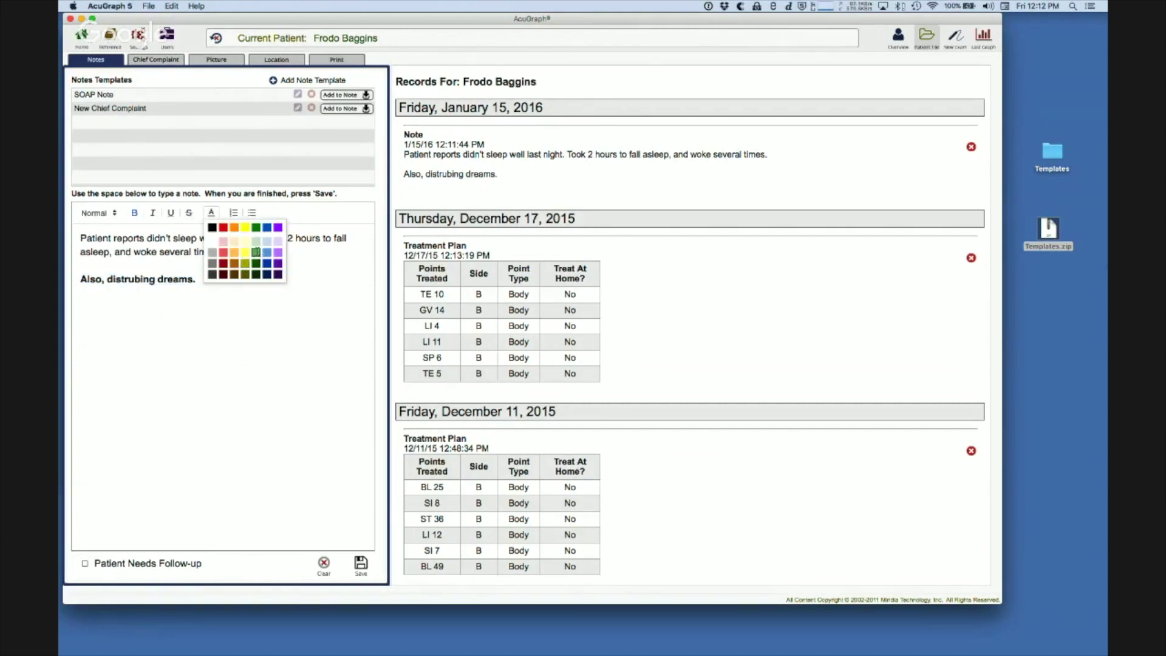
click(255, 252)
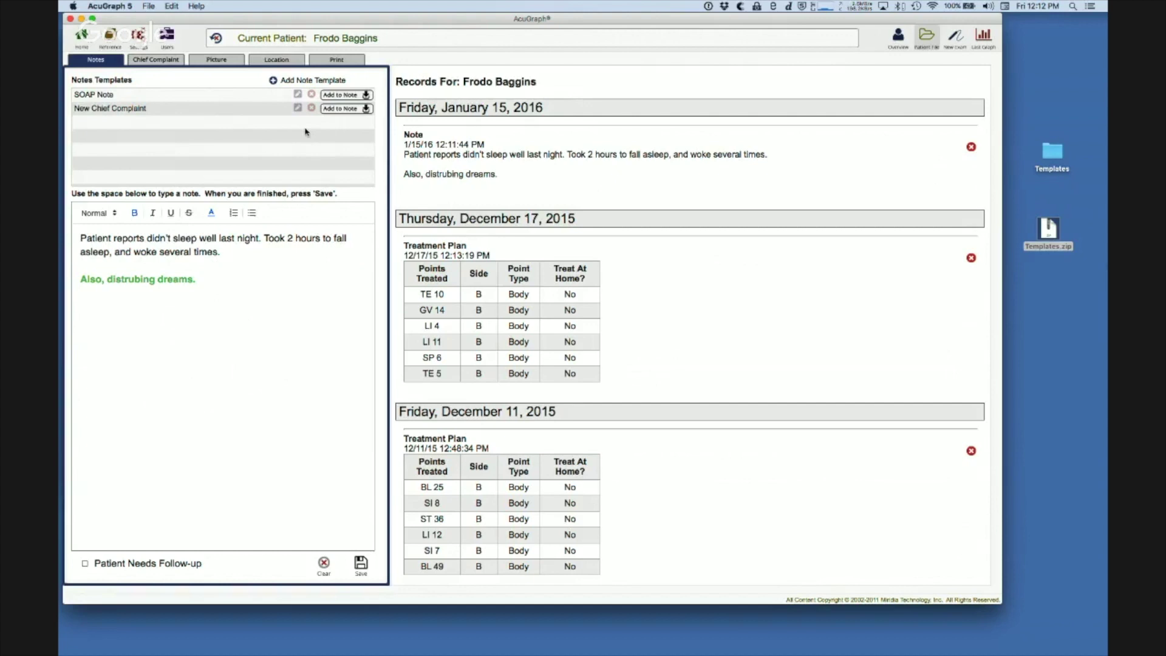
click(323, 564)
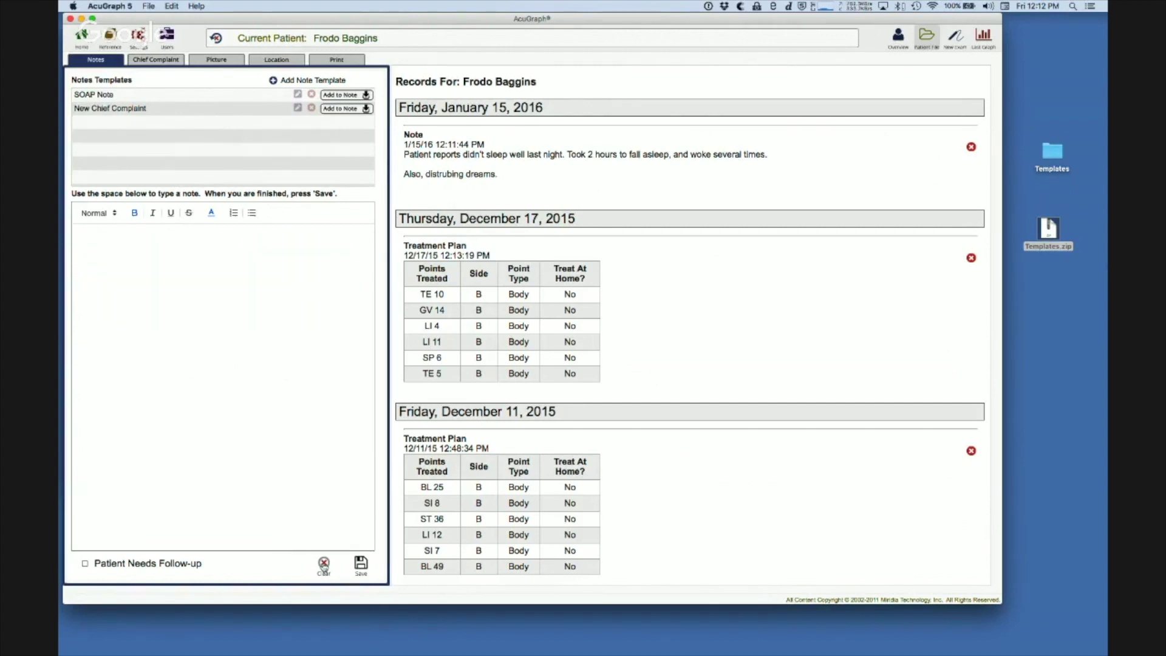
Start a new note template titled "Sleep Information"
click(276, 81)
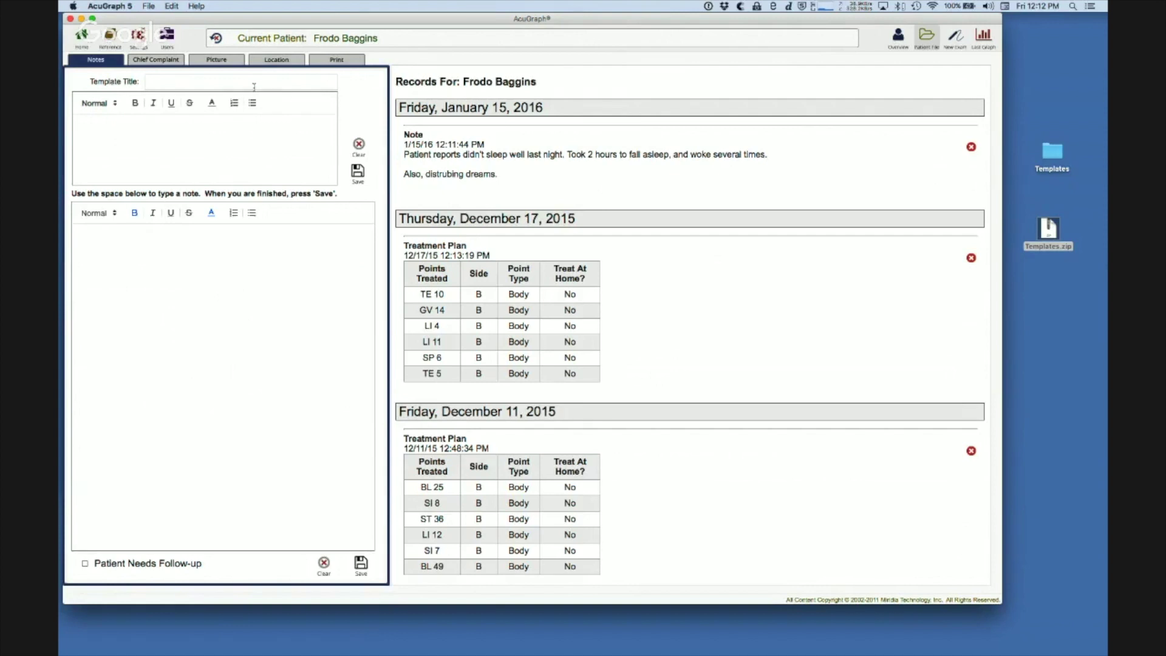
text(Sleep in)
text(formation)
Fill the template with the spaced lines "Time to onset:", "Quality:", "Duration:", "Number of times awakened:" and "Other:"
text(Time)
text( to onse)
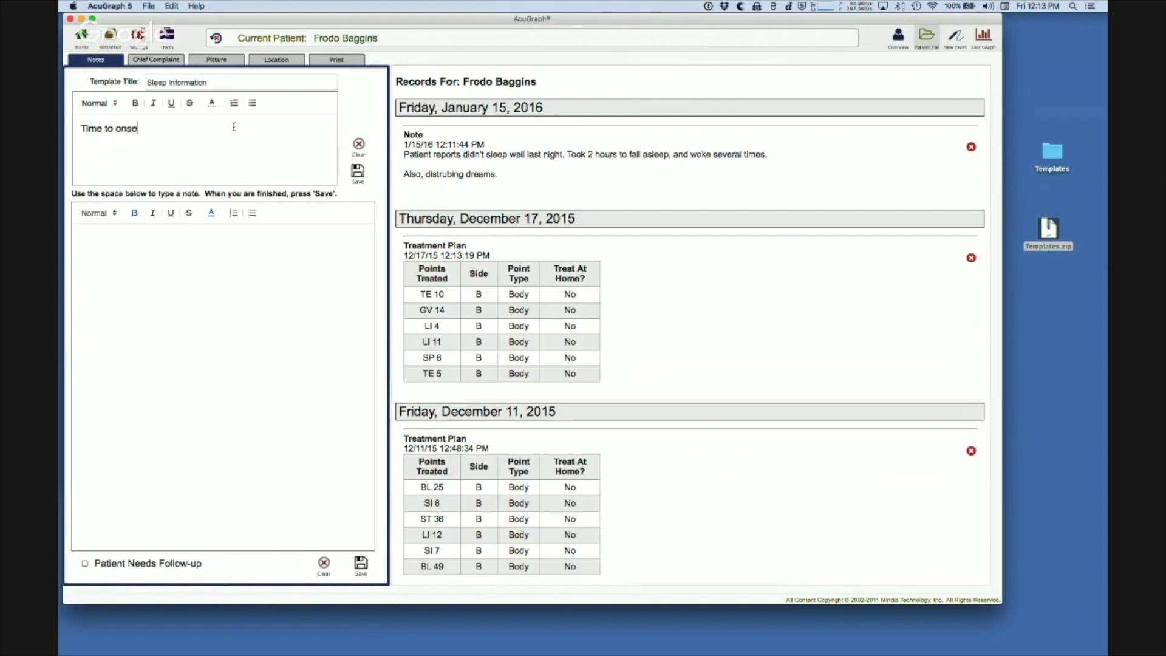
text(t:  Quality:)
key(Return)
text(Dura)
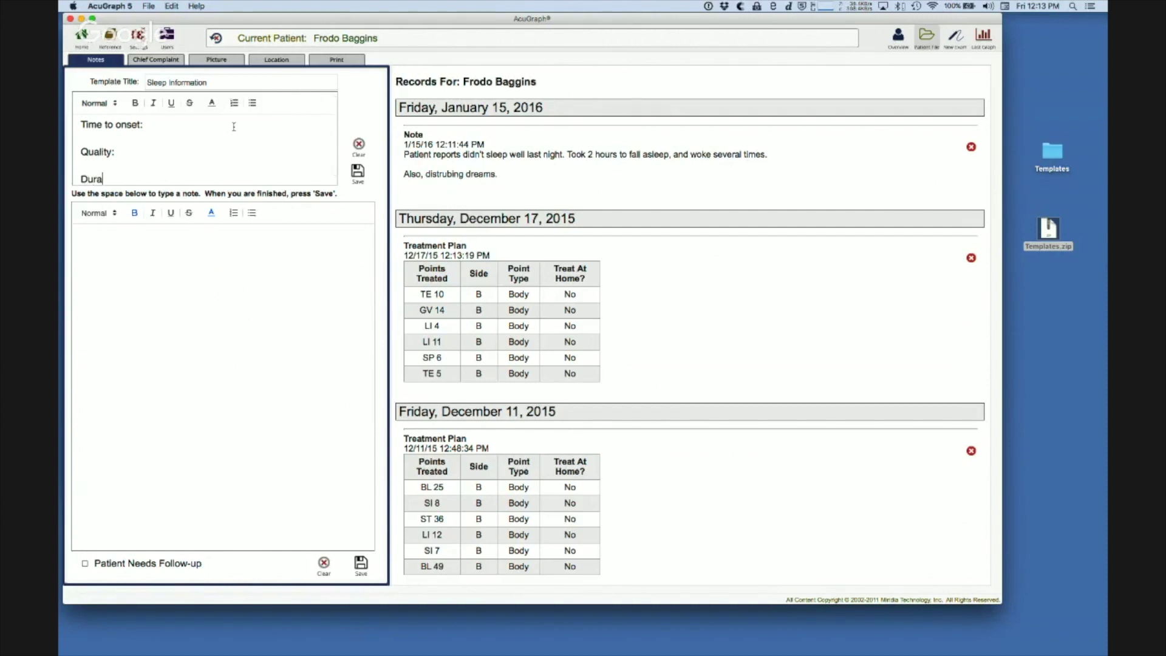
text(tion:)
key(Return)
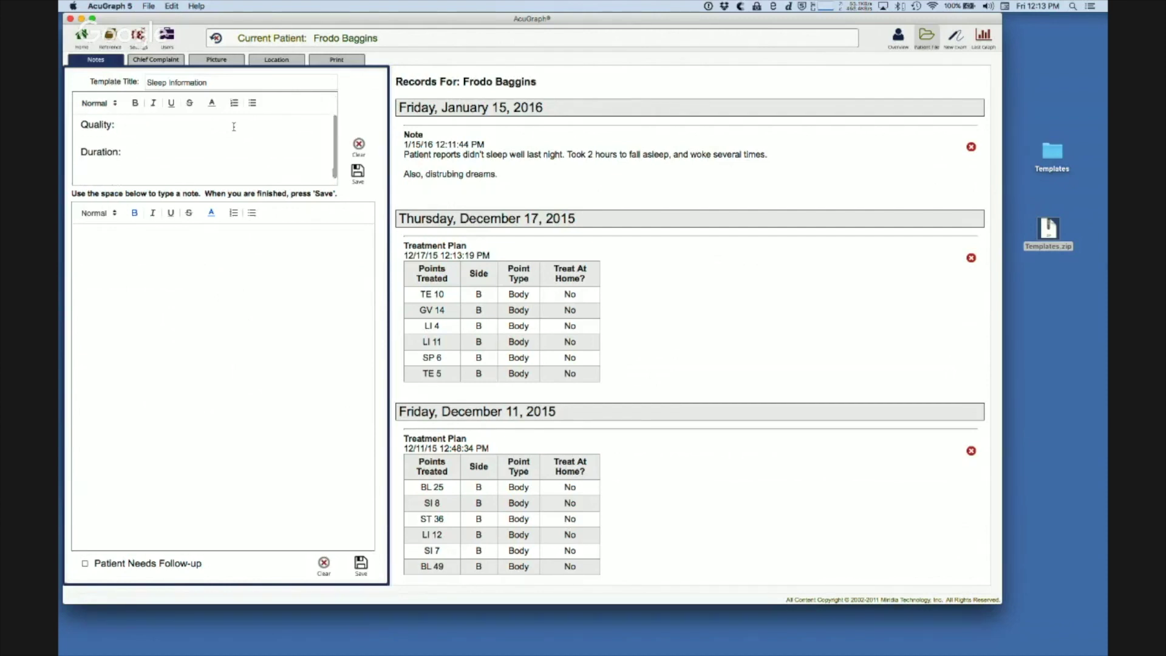
text(Number of times awakened:)
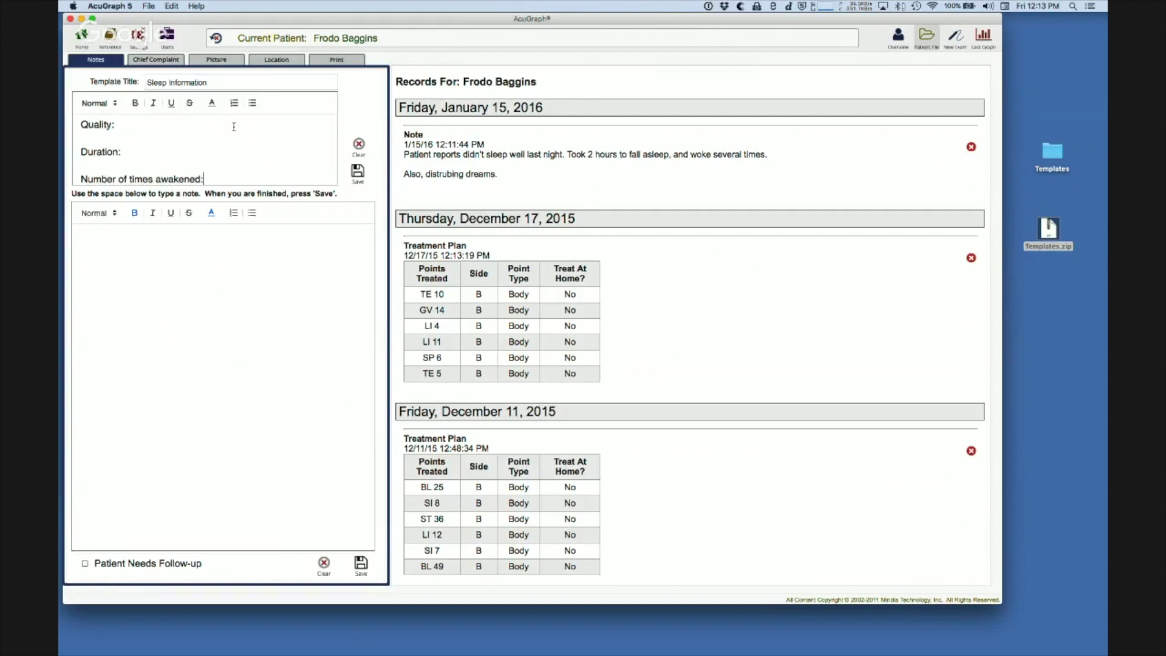
key(Return)
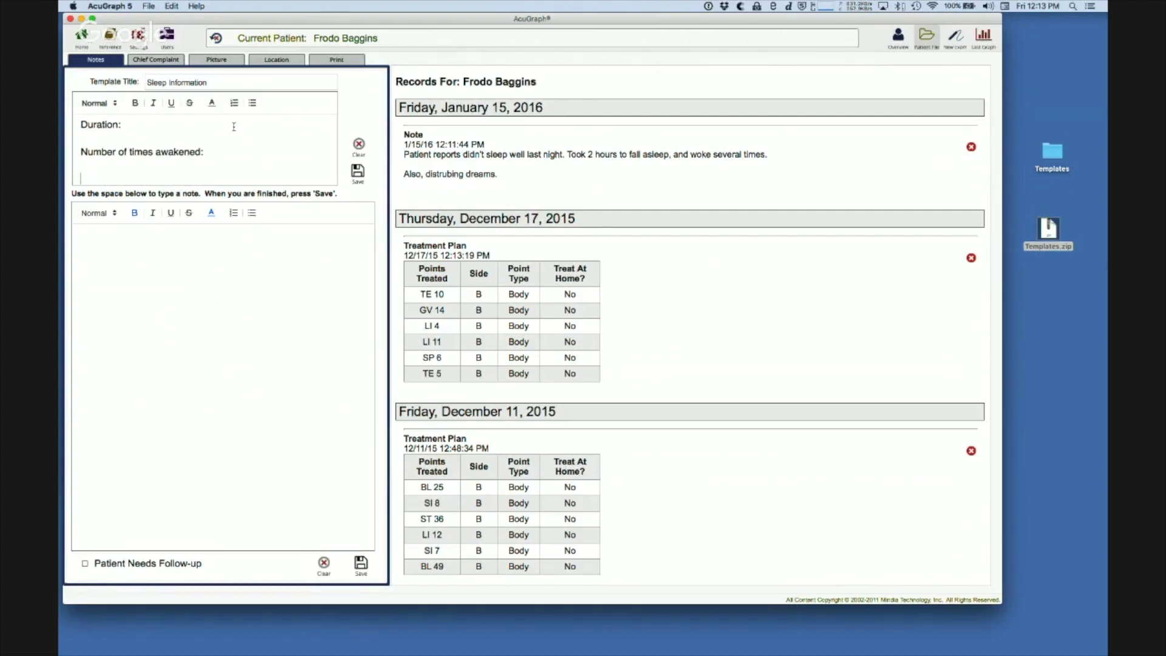
text(Other:)
Insert the heading "Sleep Information" and a blank line above "Time to onset:" in the template
scroll(182, 128, up, 3)
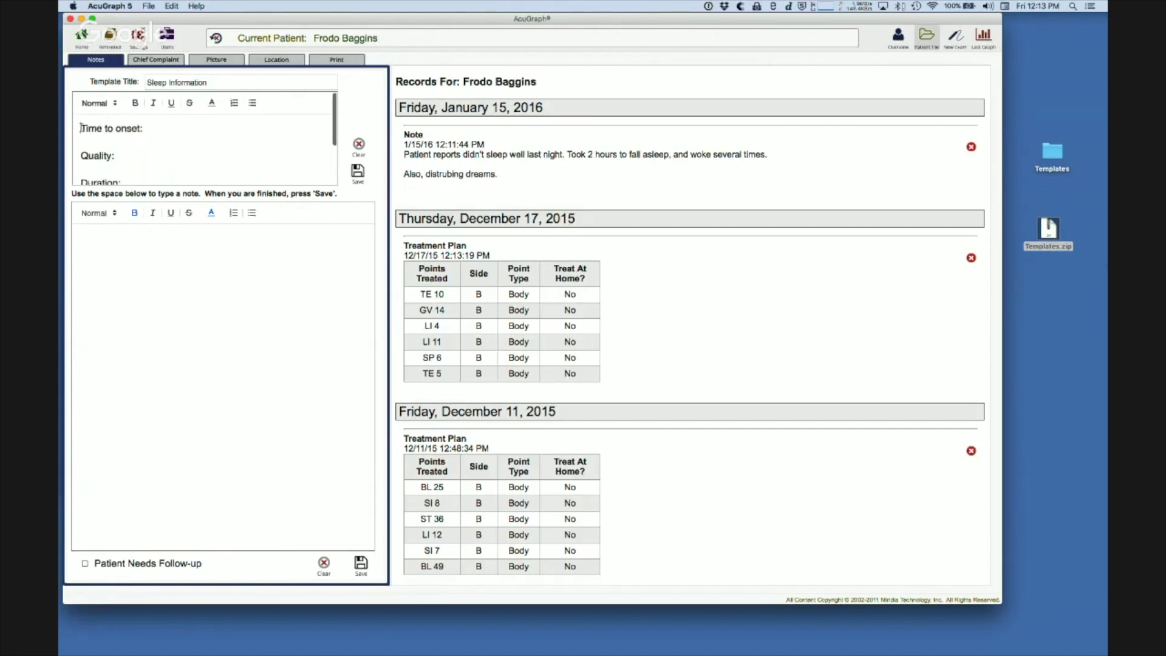
text(Sleep Inf)
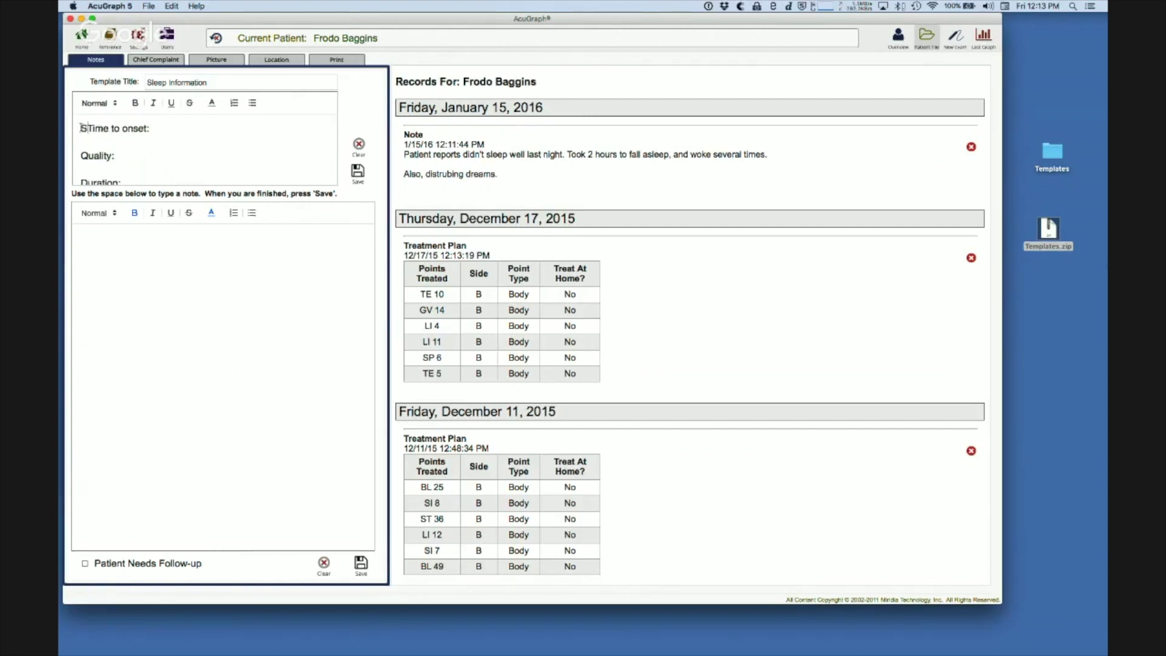
text(ormation)
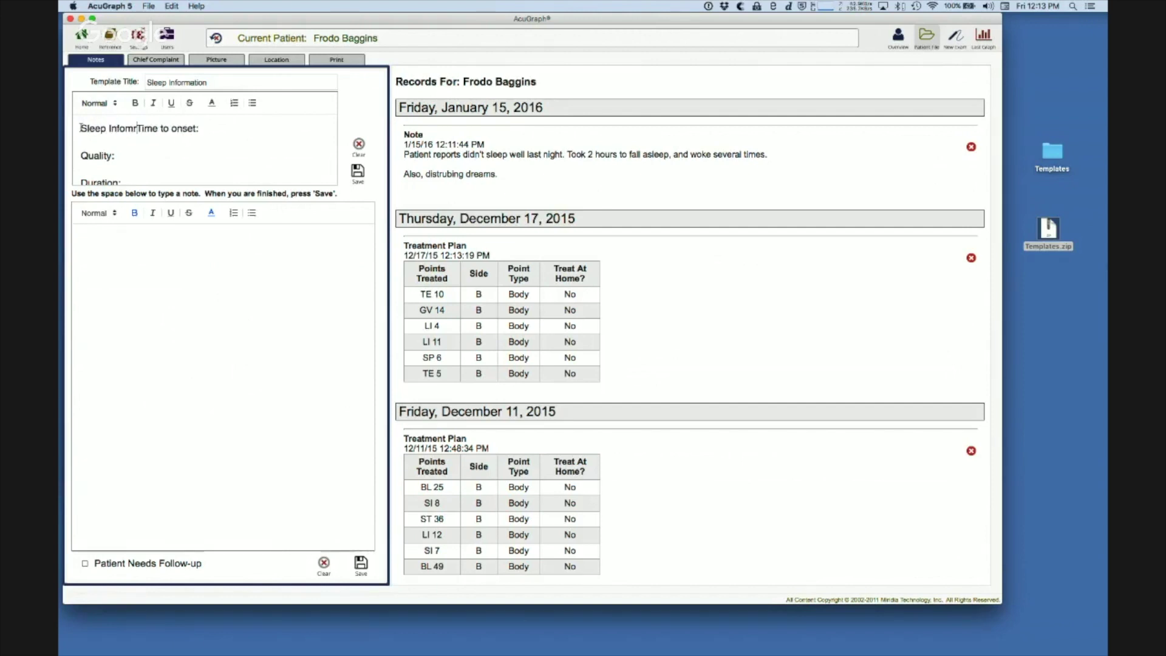
key(Return)
key(Return)
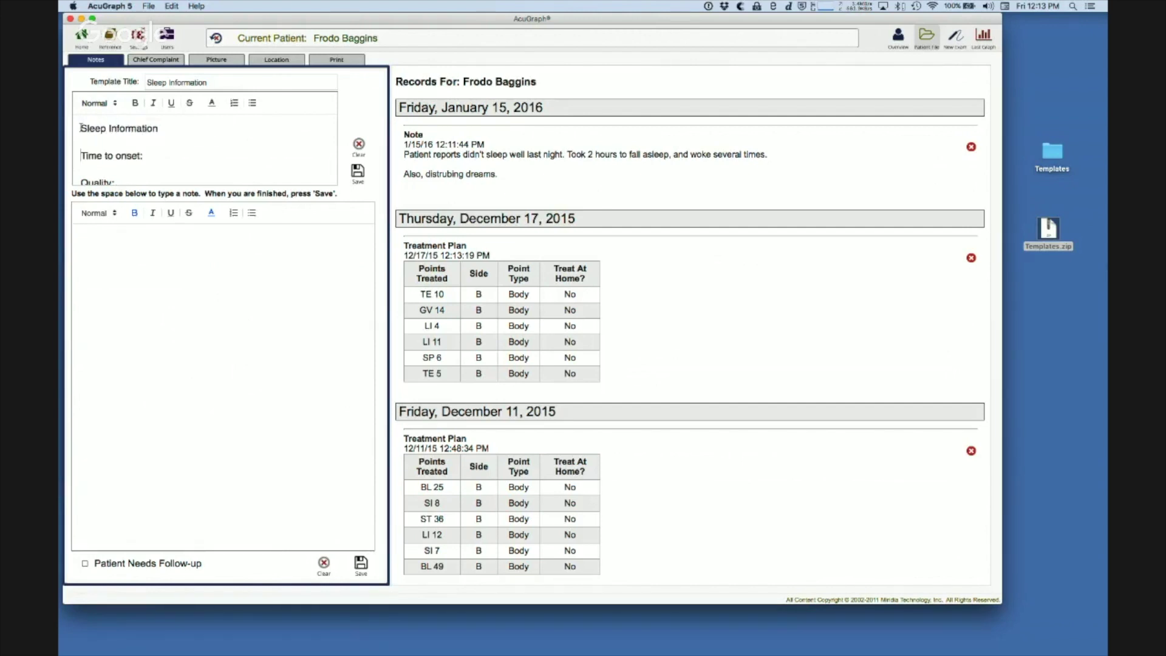
Format the "Sleep Information" heading bold and blue and save the template
triple_click(108, 128)
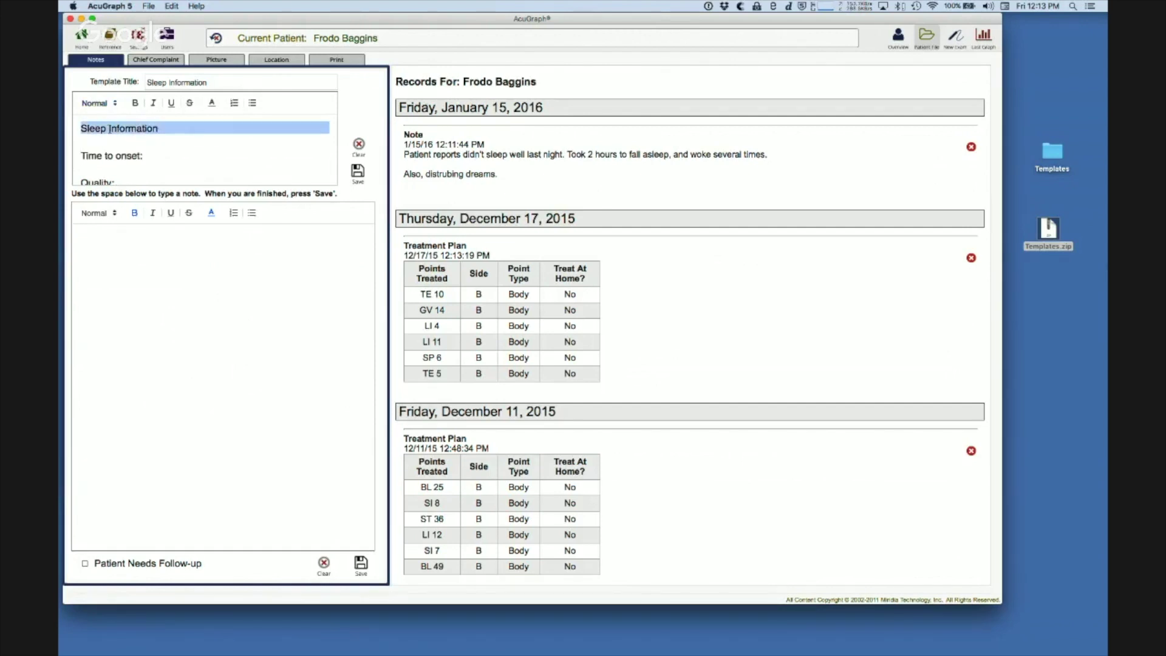
click(135, 103)
click(212, 103)
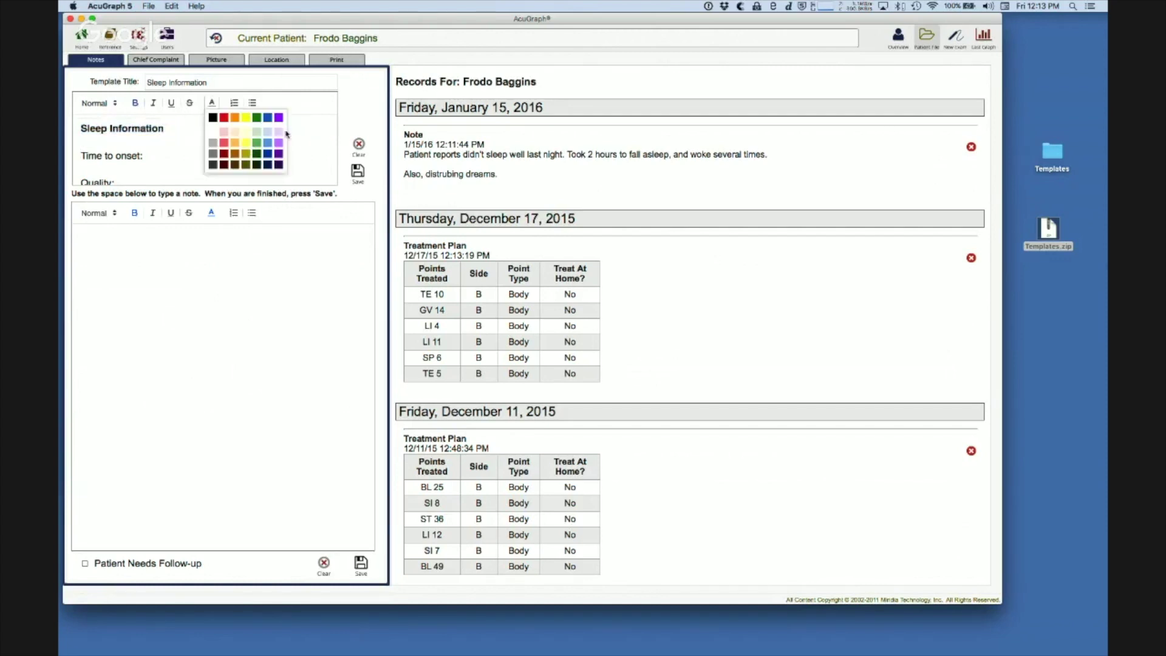
click(268, 118)
click(358, 172)
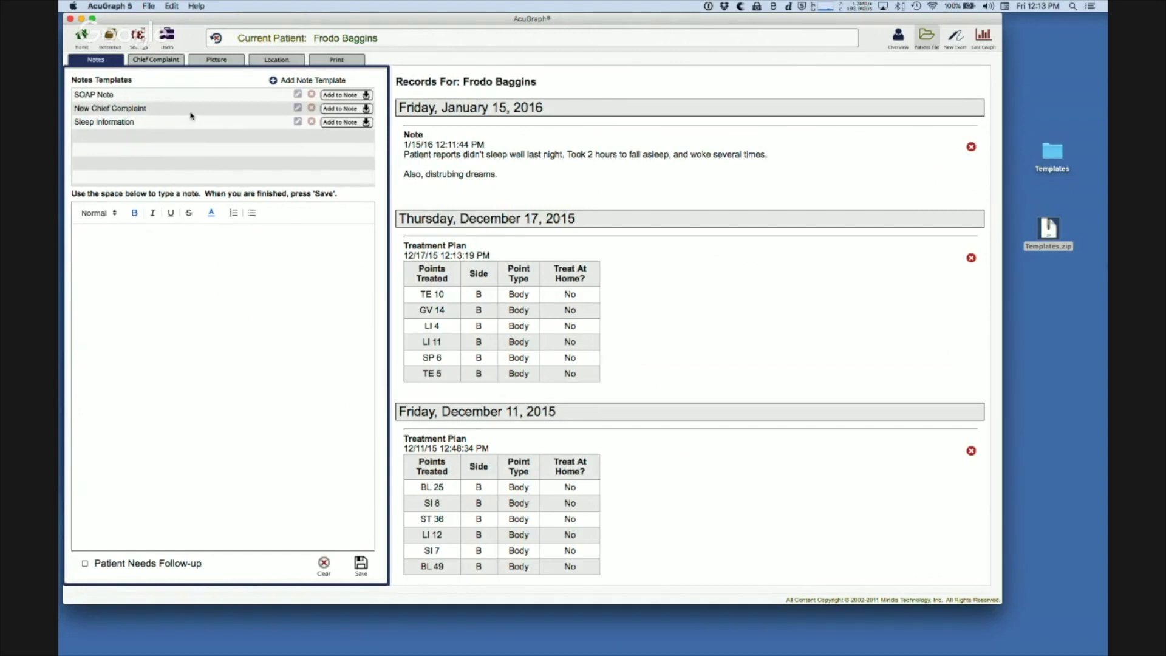
Add the Sleep Information template to a new note, save it unfilled, and check the entry in the patient's records
click(355, 124)
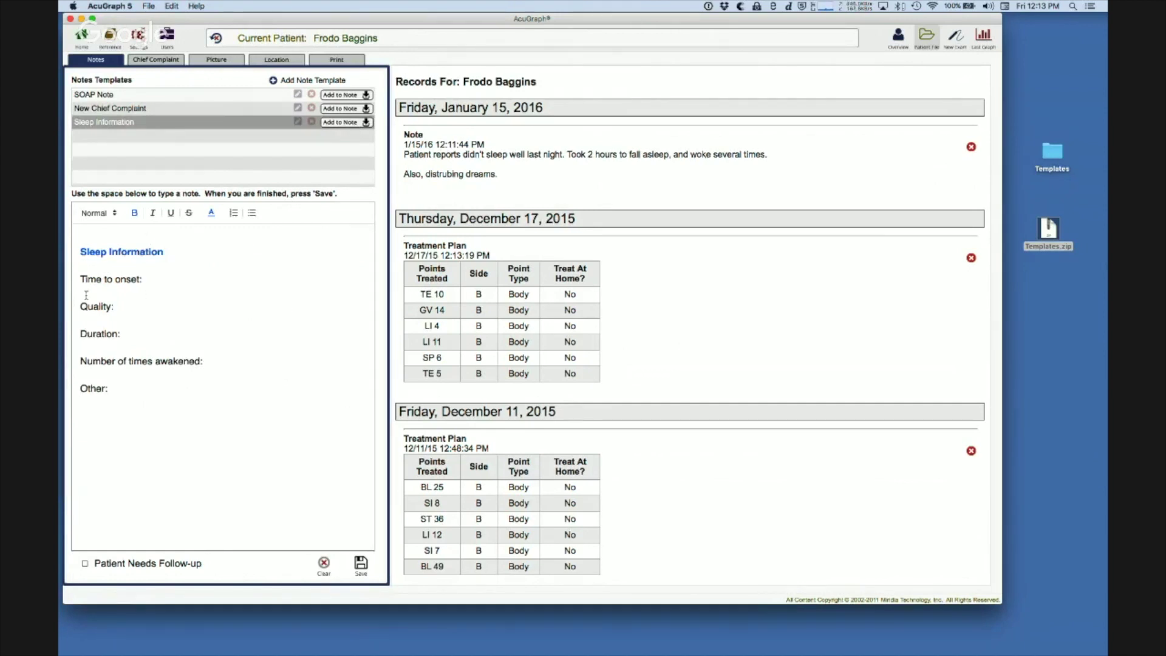
click(177, 282)
click(361, 565)
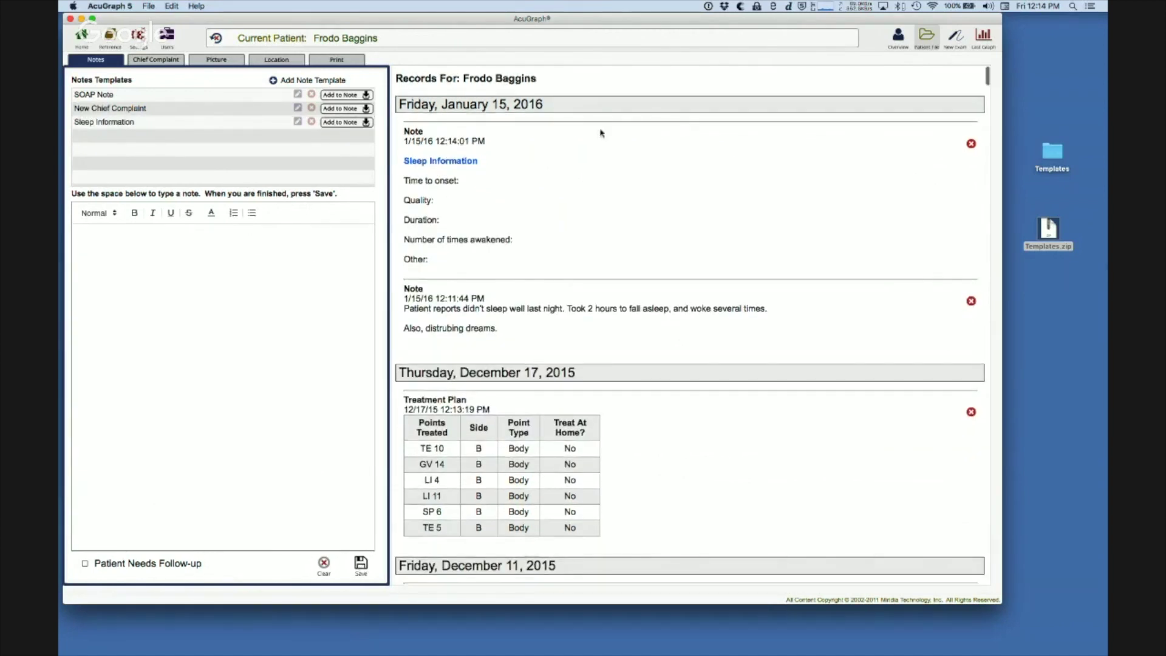
scroll(629, 236, down, 5)
scroll(629, 236, up, 5)
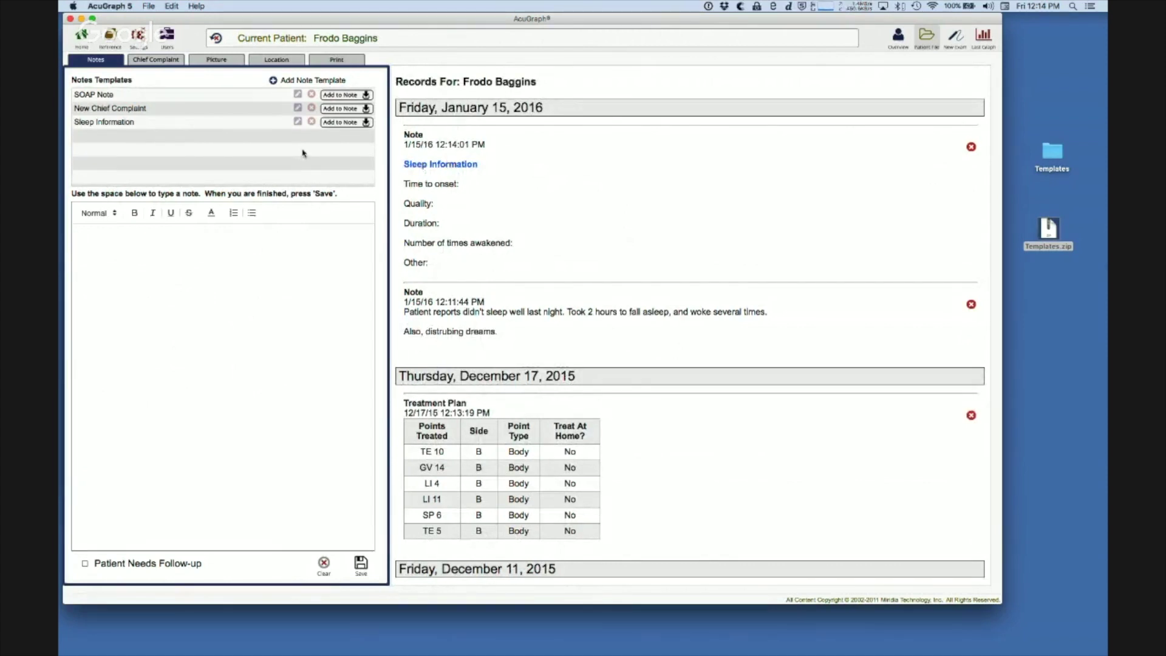
Select the Sleep Information template and look through the patient's older records back to September 21, 2015
click(139, 127)
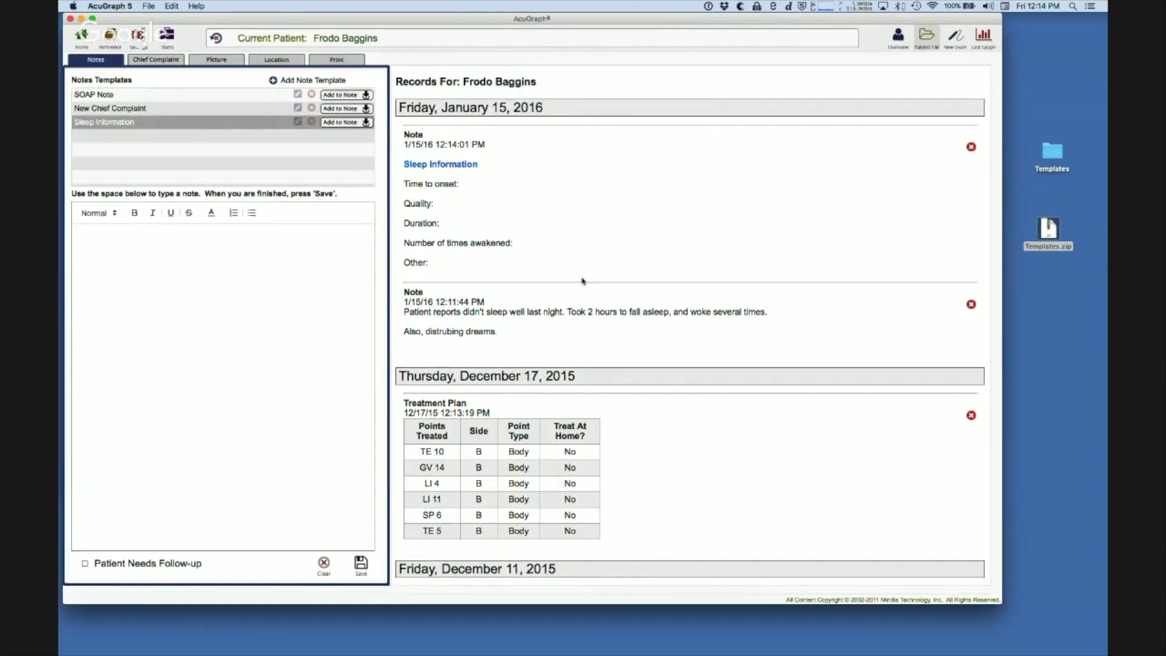
scroll(582, 281, down, 15)
scroll(582, 281, down, 20)
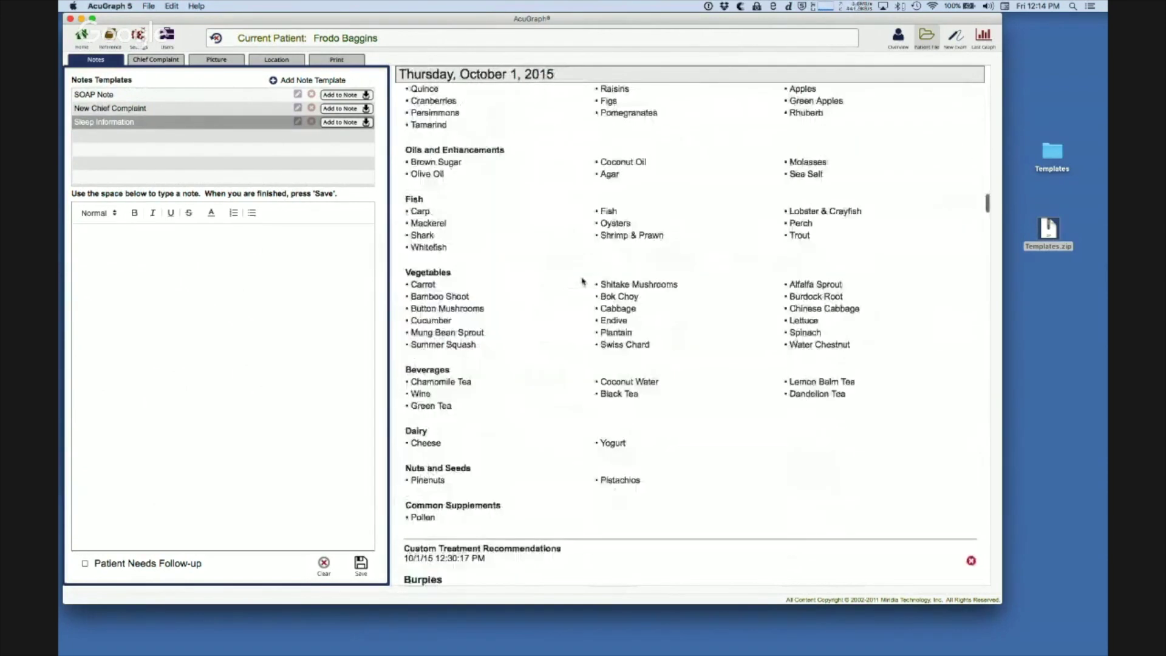
scroll(582, 281, down, 10)
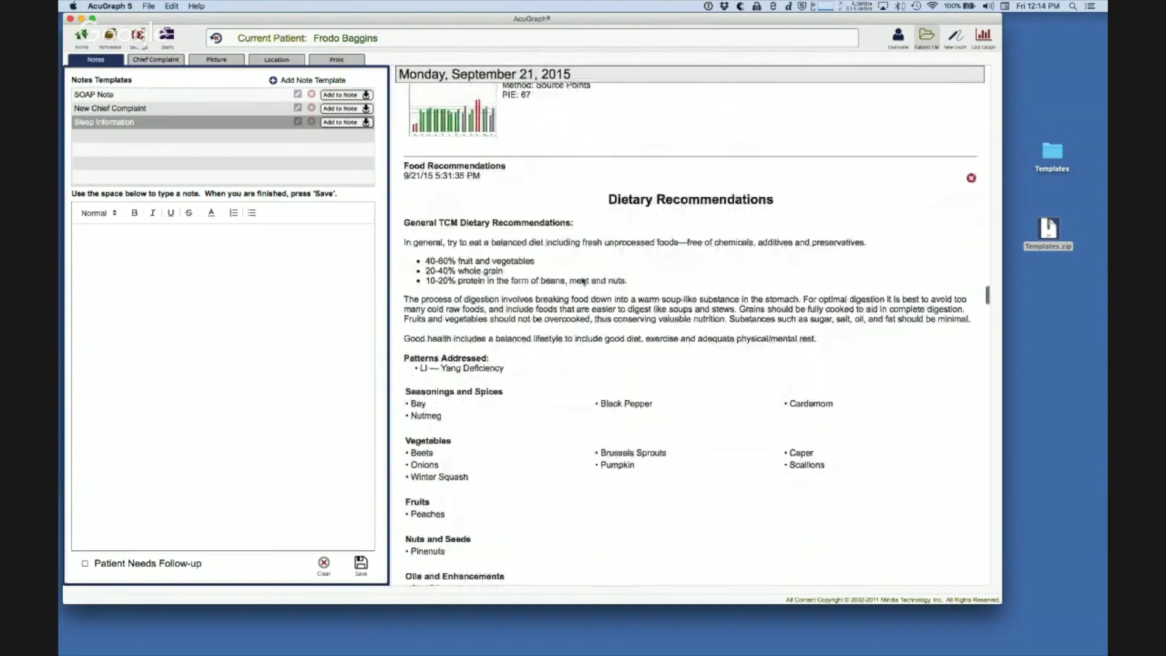
Look back through the patient's older records and return to the newest entries of January 15, 2016
scroll(582, 282, up, 9)
scroll(582, 281, up, 15)
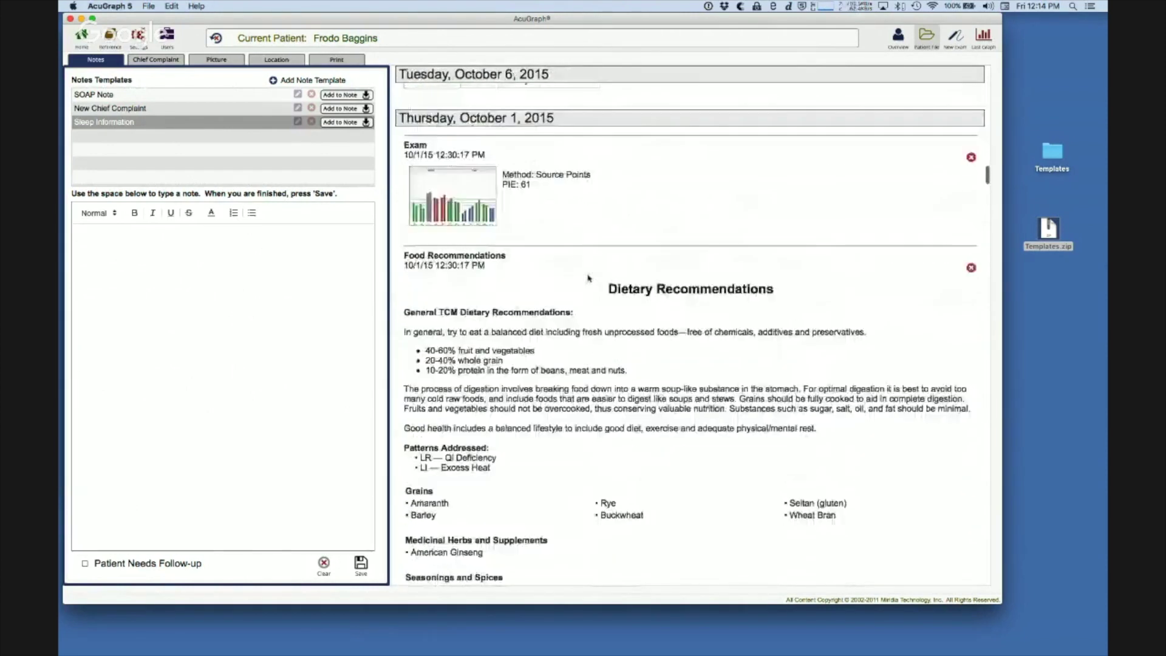
scroll(589, 279, down, 8)
scroll(588, 278, up, 20)
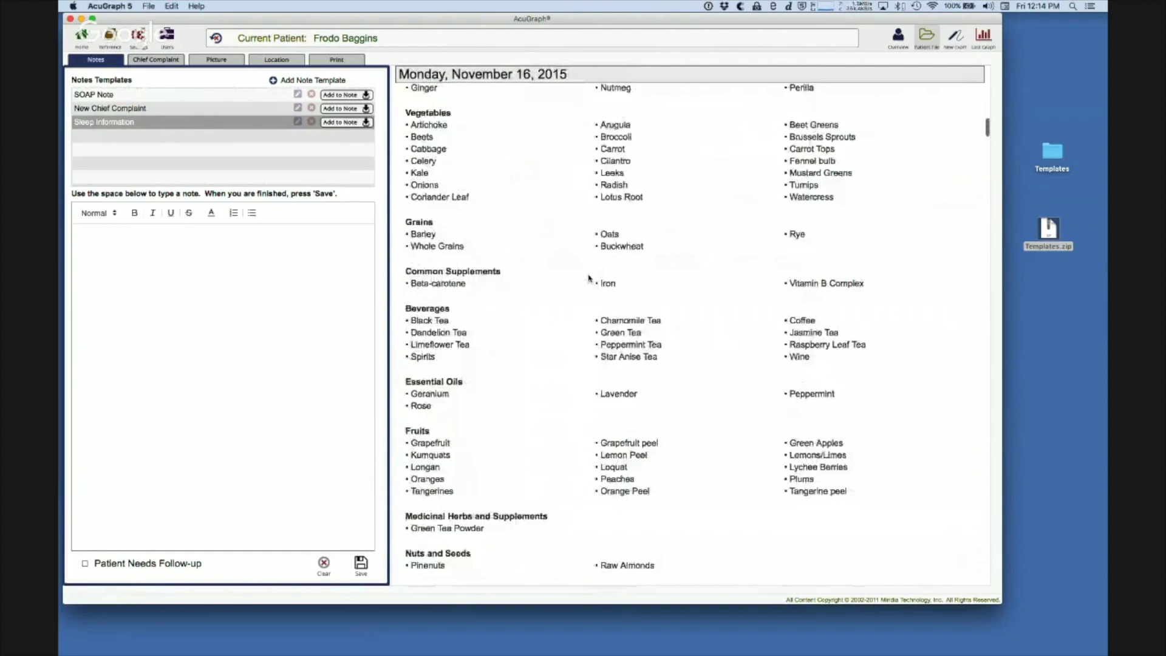
scroll(589, 278, up, 10)
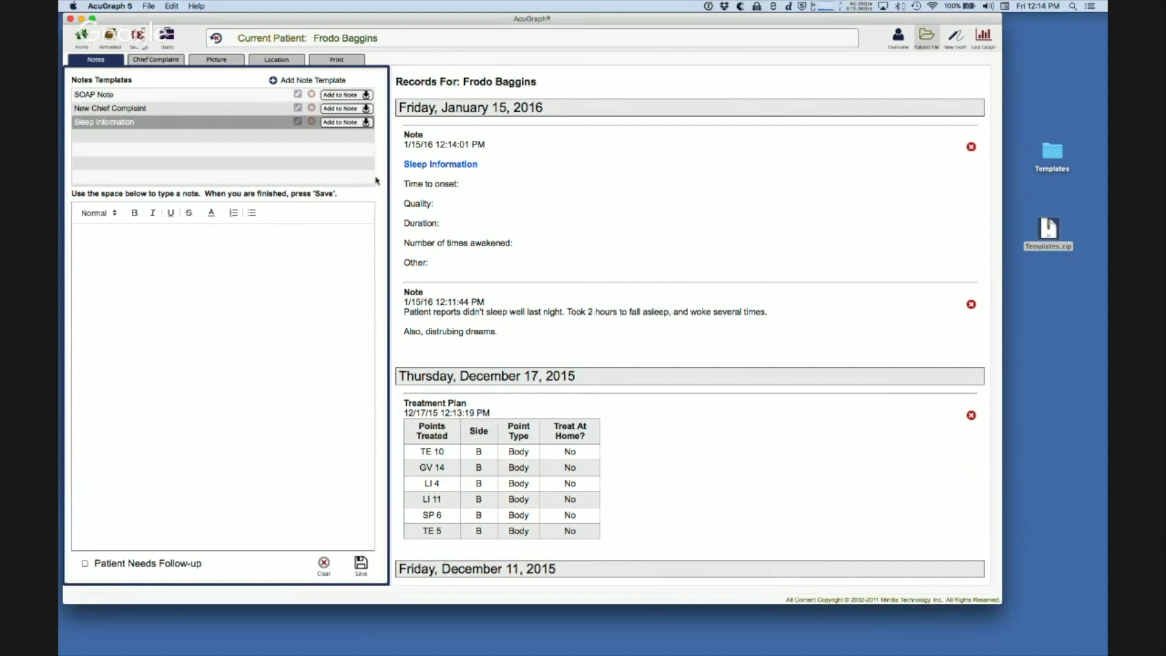
Open a blank note template form and discard it without entering anything
click(272, 81)
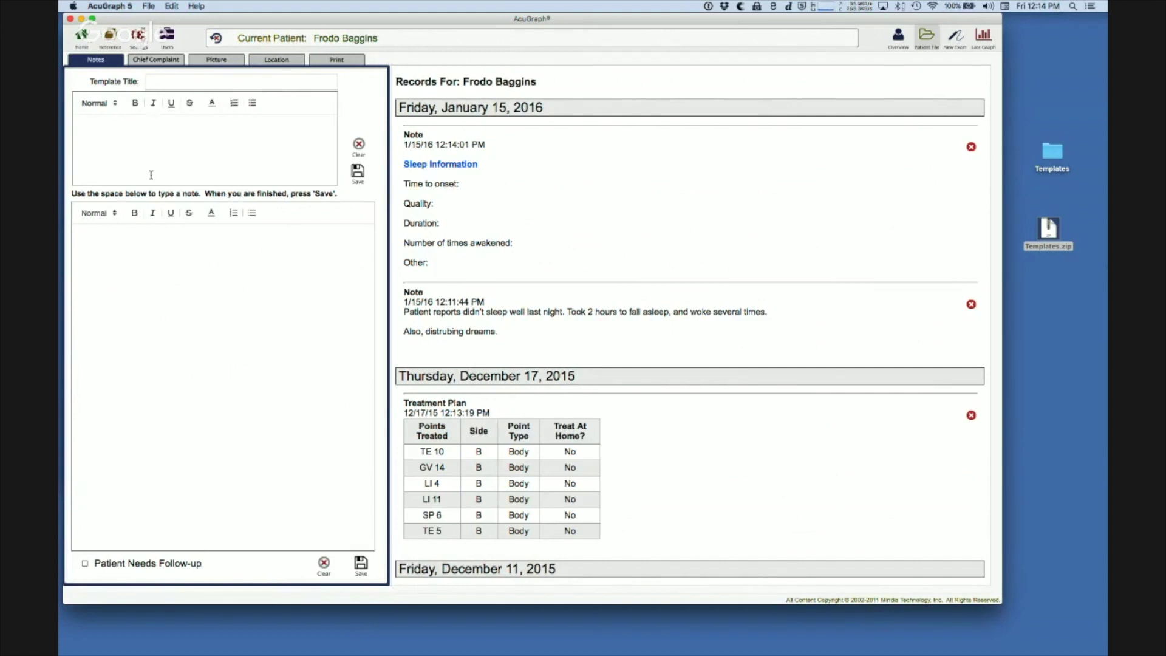
click(360, 145)
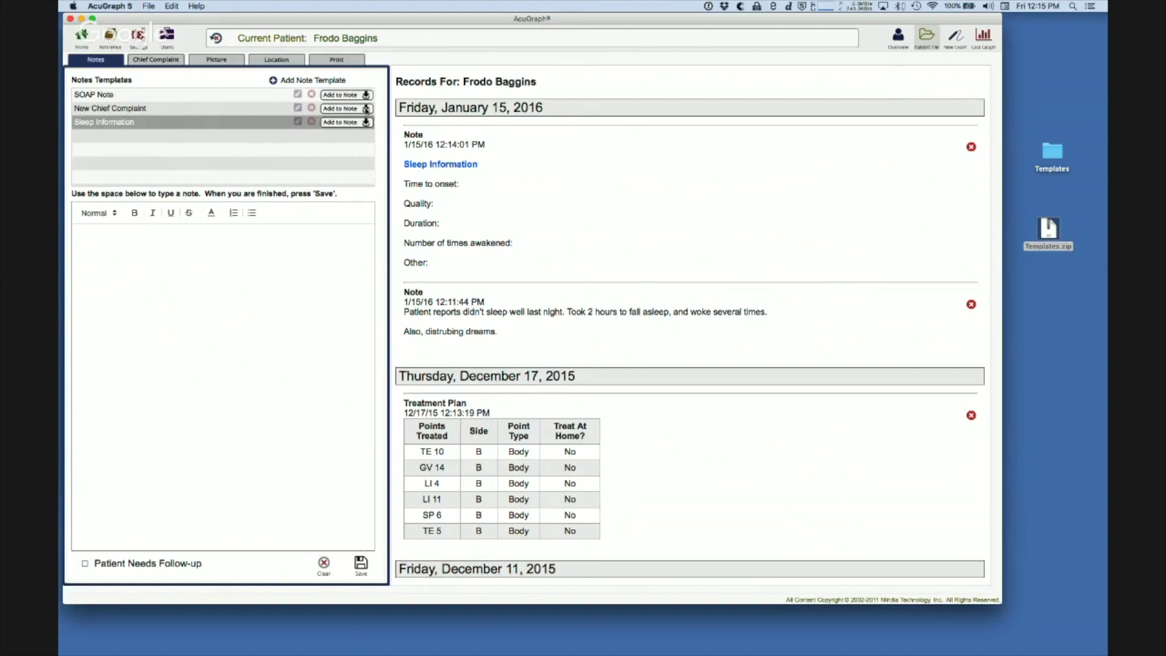
Try to add the New Chief Complaint template to the note, viewing the Chief Complaint form between attempts
click(366, 109)
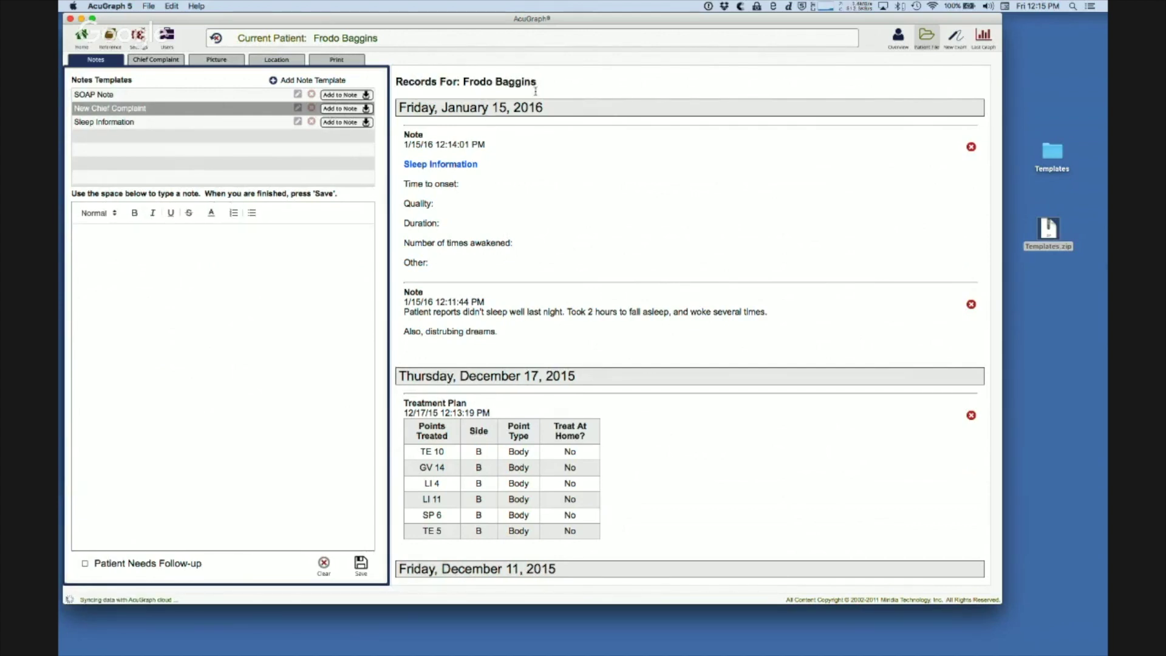
click(170, 61)
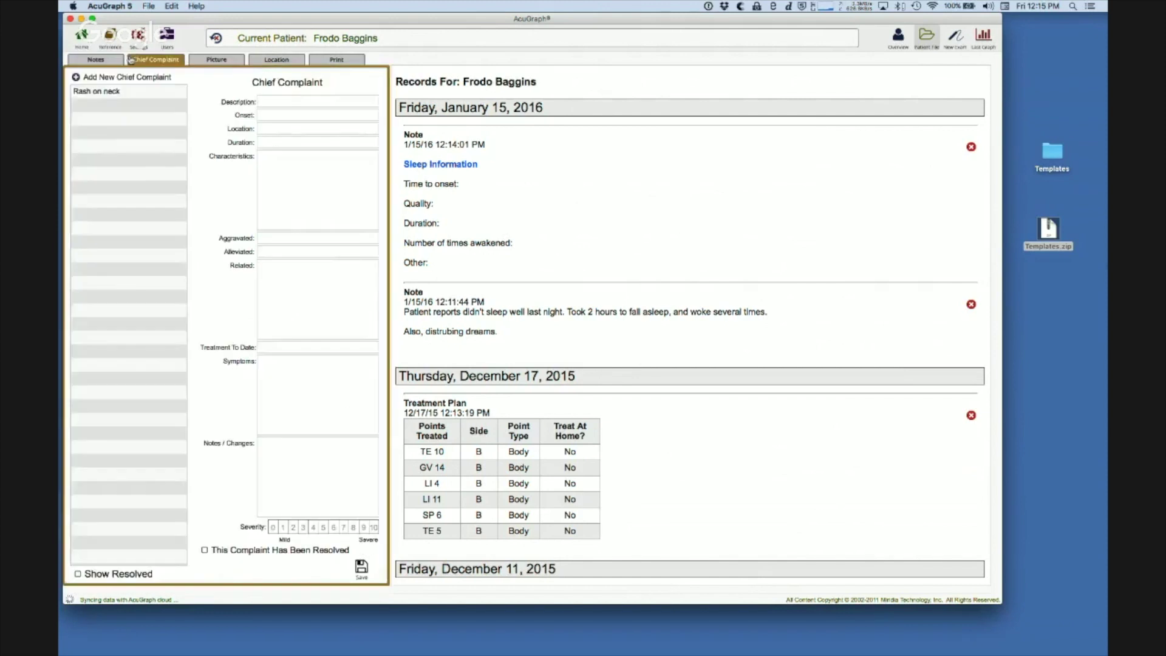
click(97, 60)
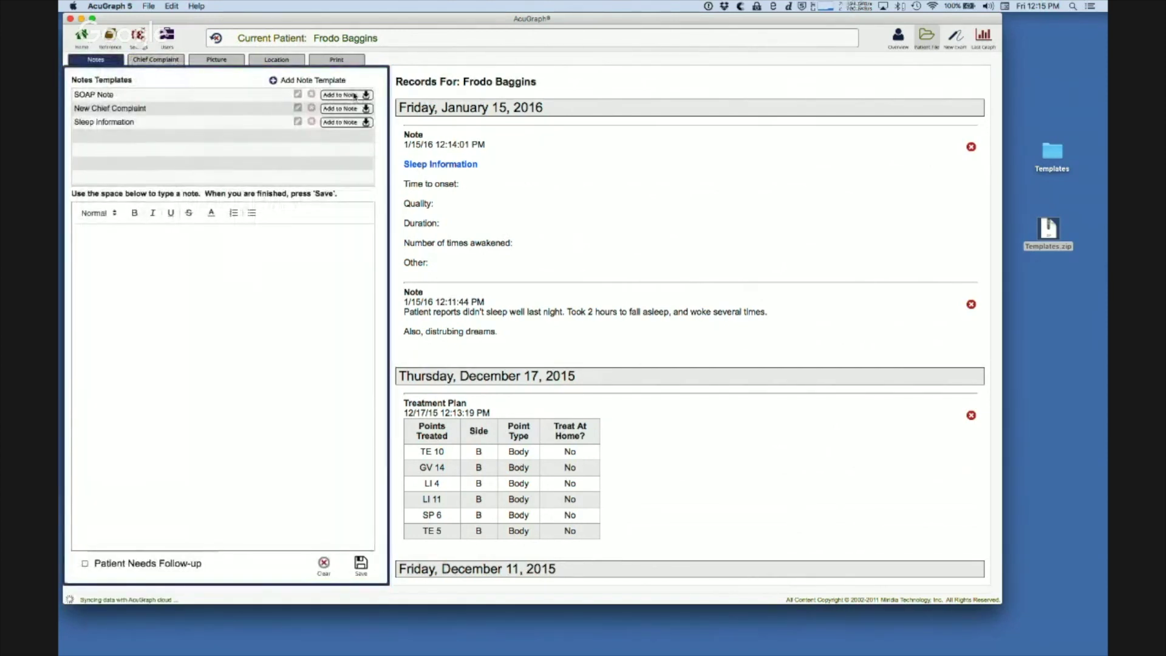
click(363, 109)
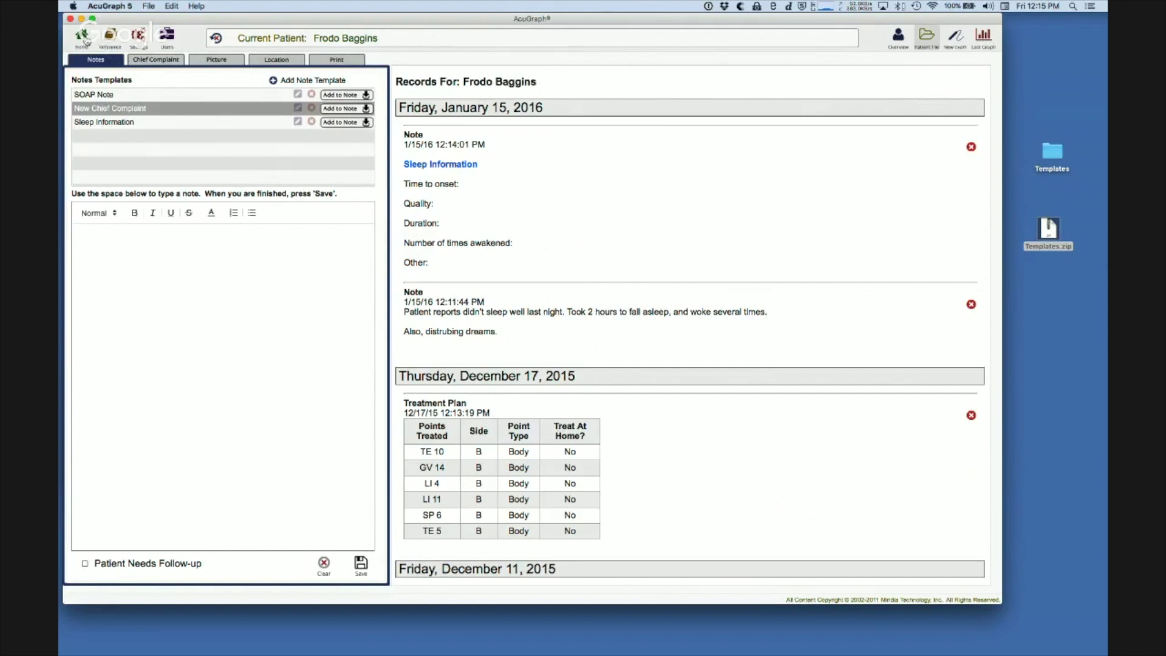
Clear the patient search and the current patient, search for the same patient by first name, and reopen the patient file
click(83, 36)
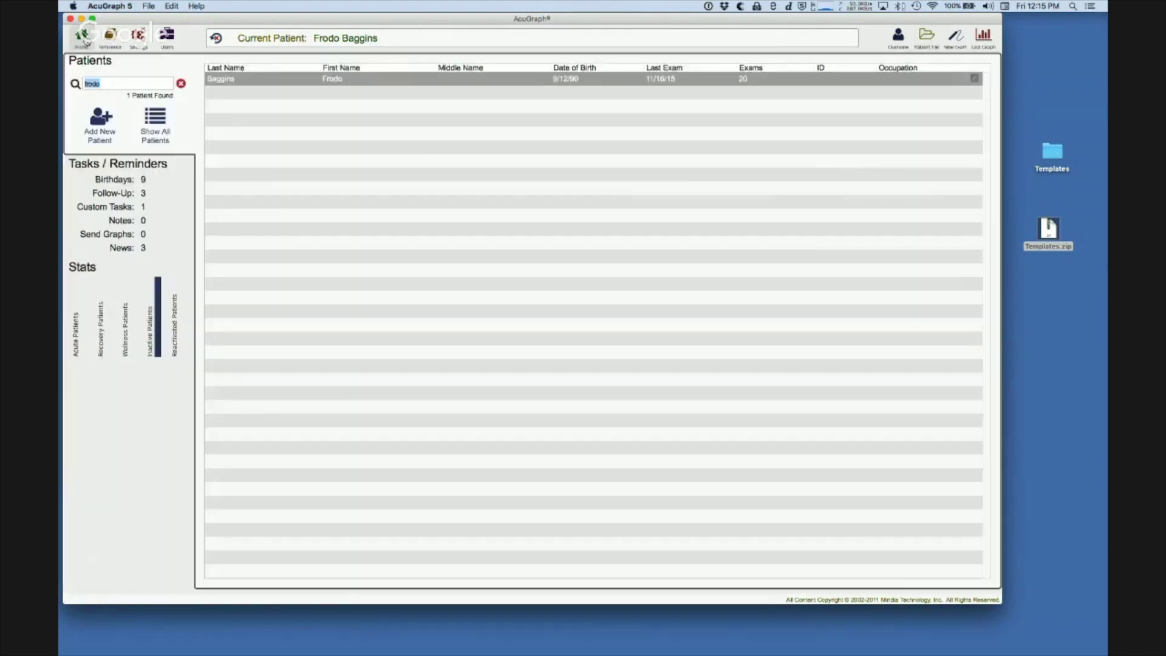
click(181, 83)
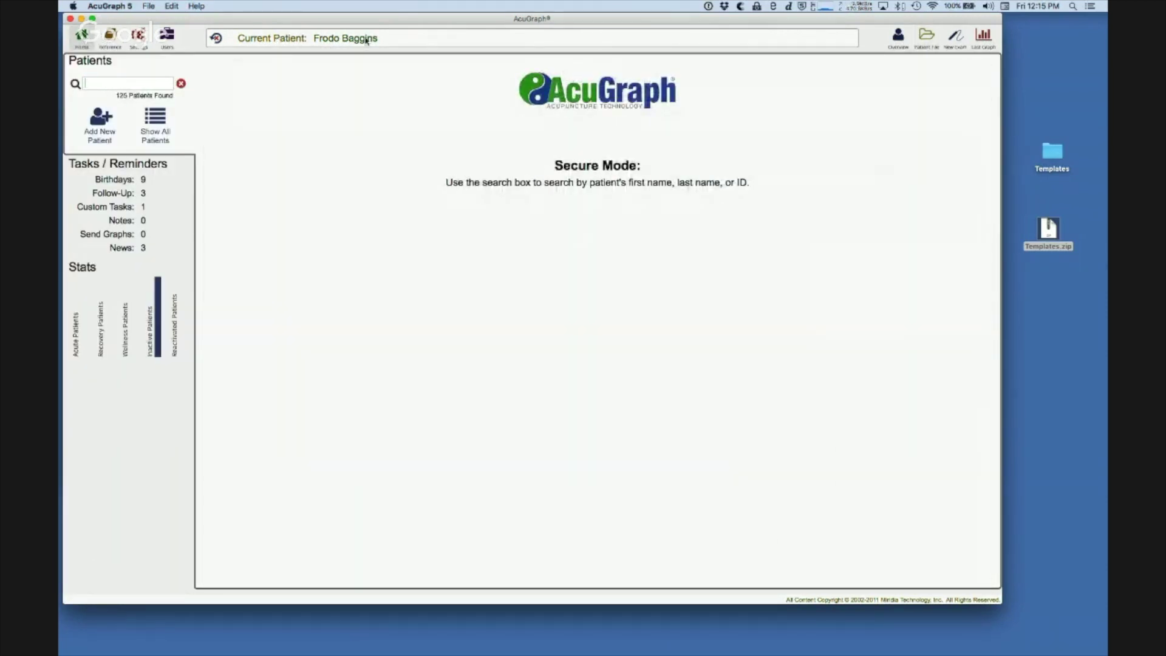
click(217, 39)
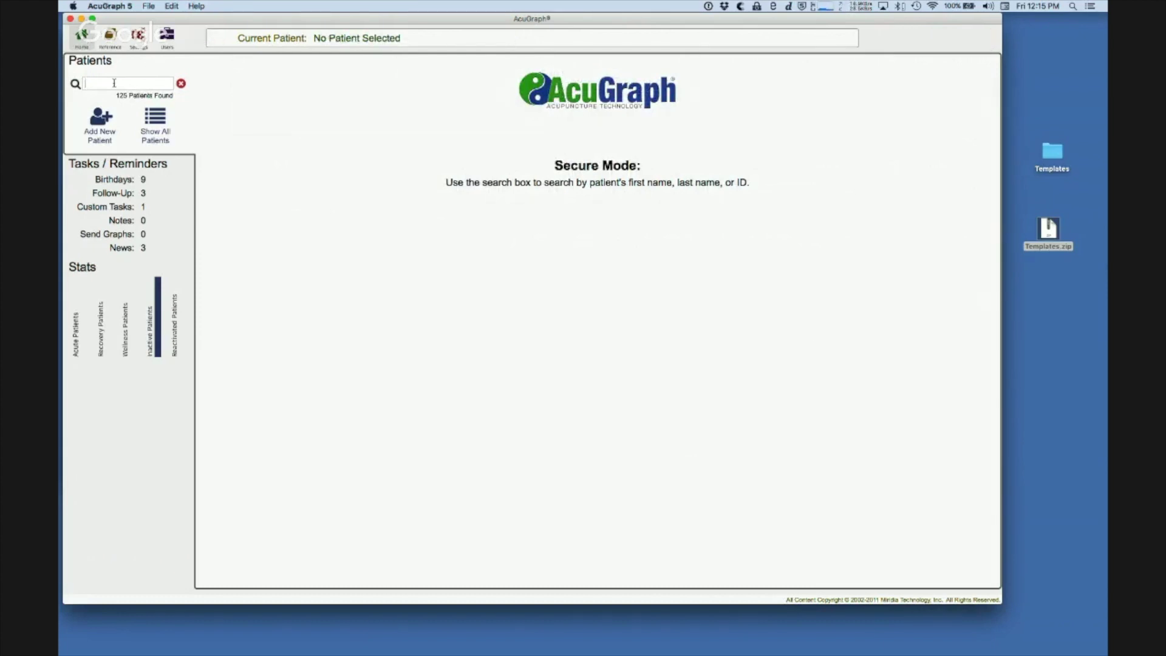
click(114, 83)
text(frodo)
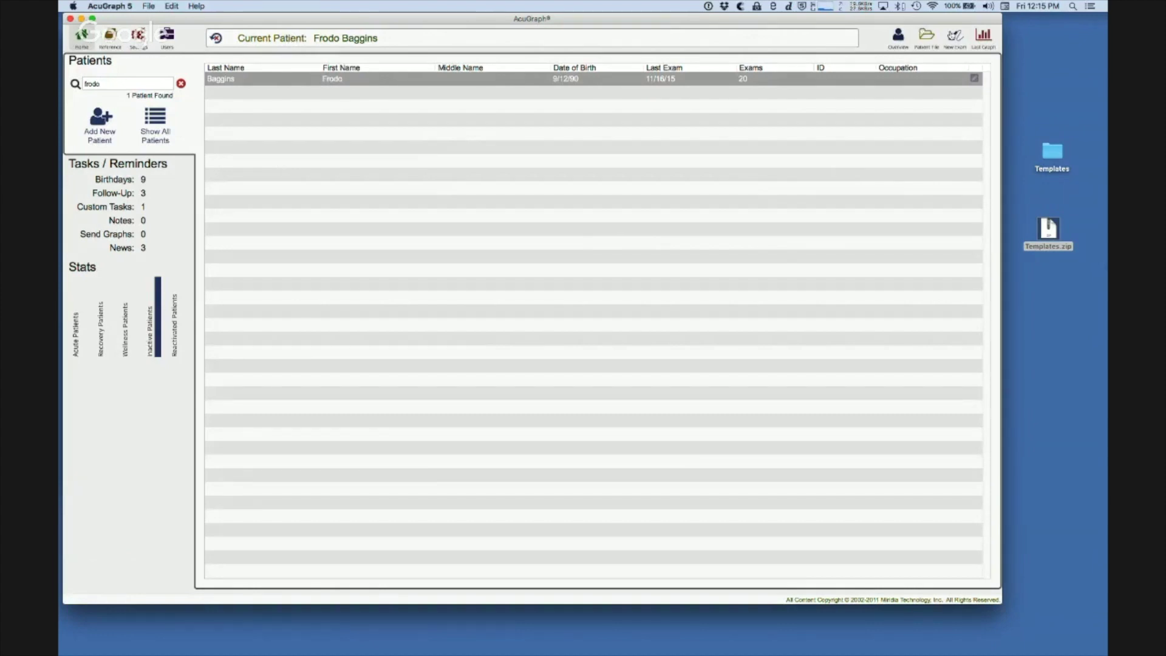
click(928, 38)
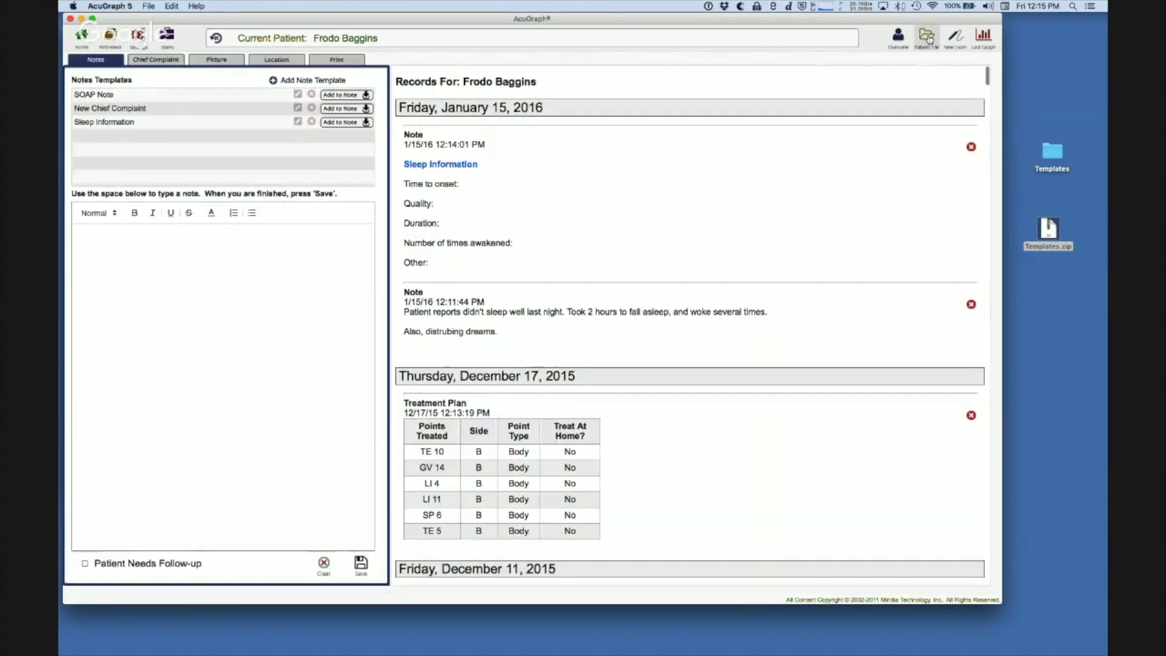
Add the SOAP Note template to the note and try to add the New Chief Complaint template
click(366, 109)
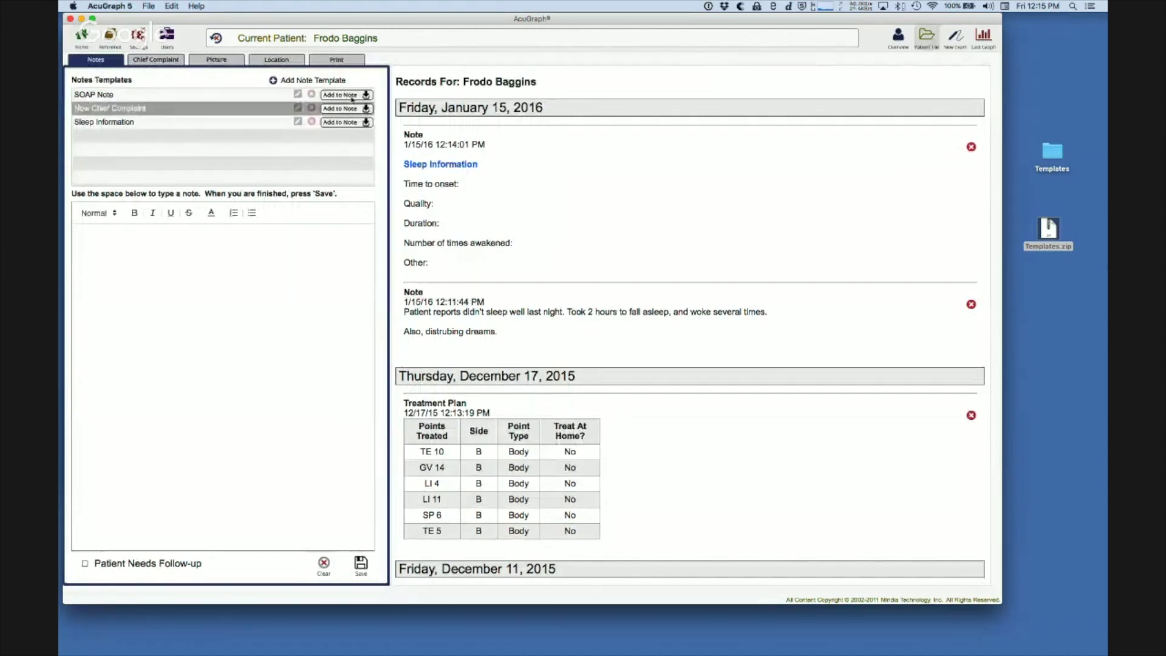
click(365, 108)
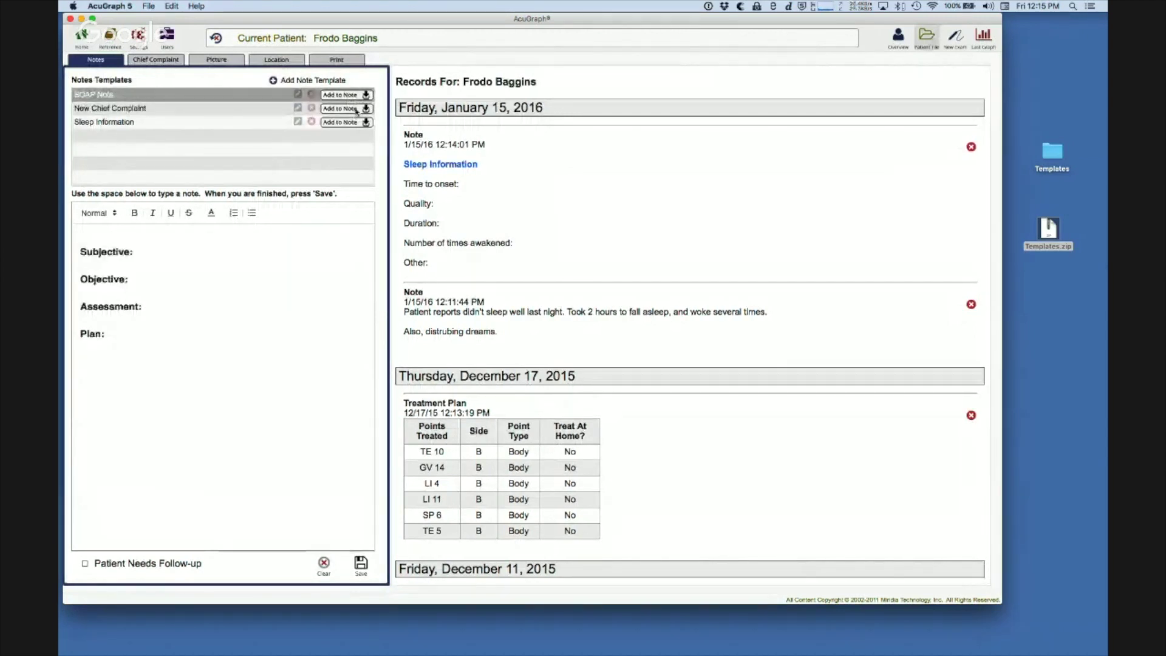
click(357, 109)
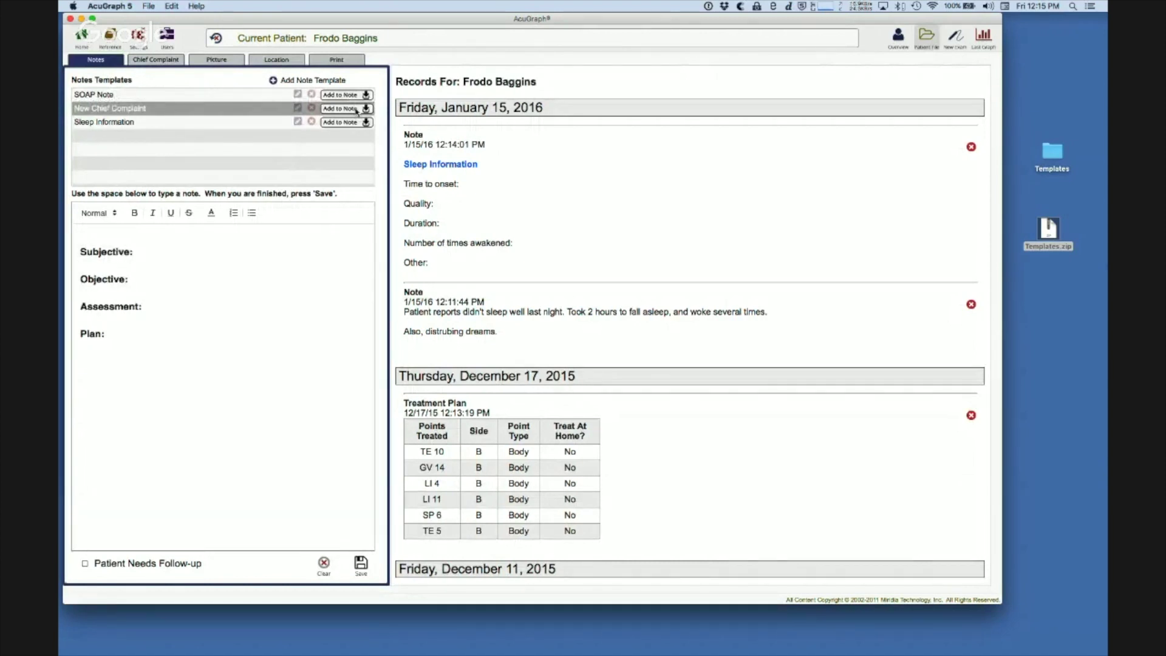
Delete the New Chief Complaint template from the notes templates and confirm the deletion
click(312, 108)
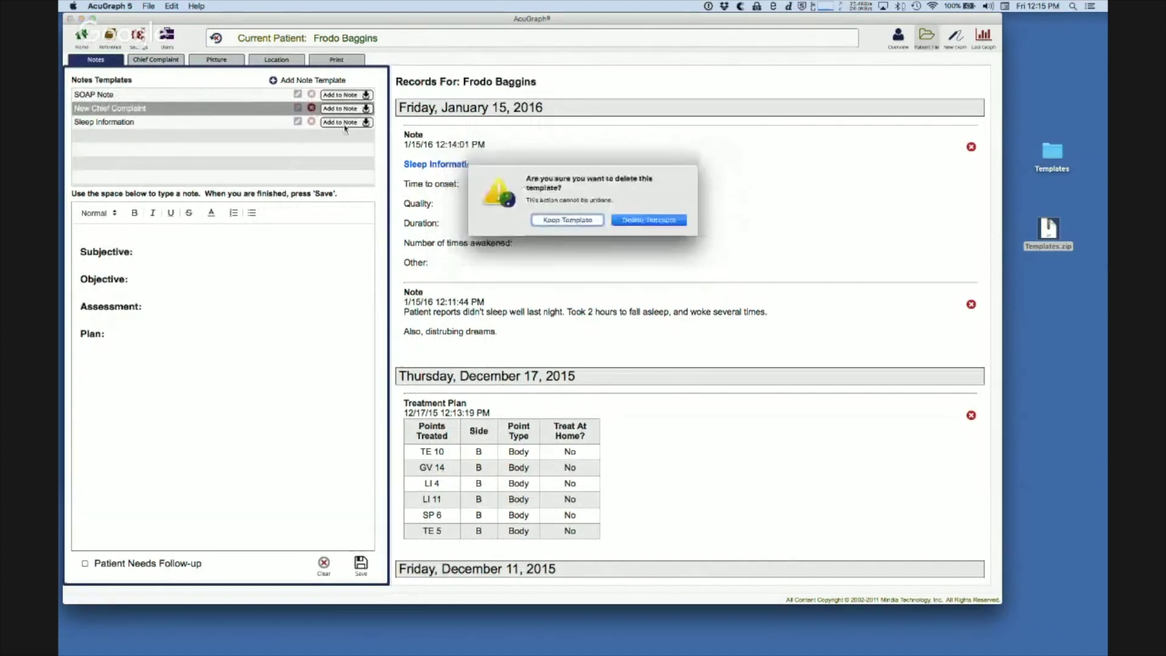
click(643, 222)
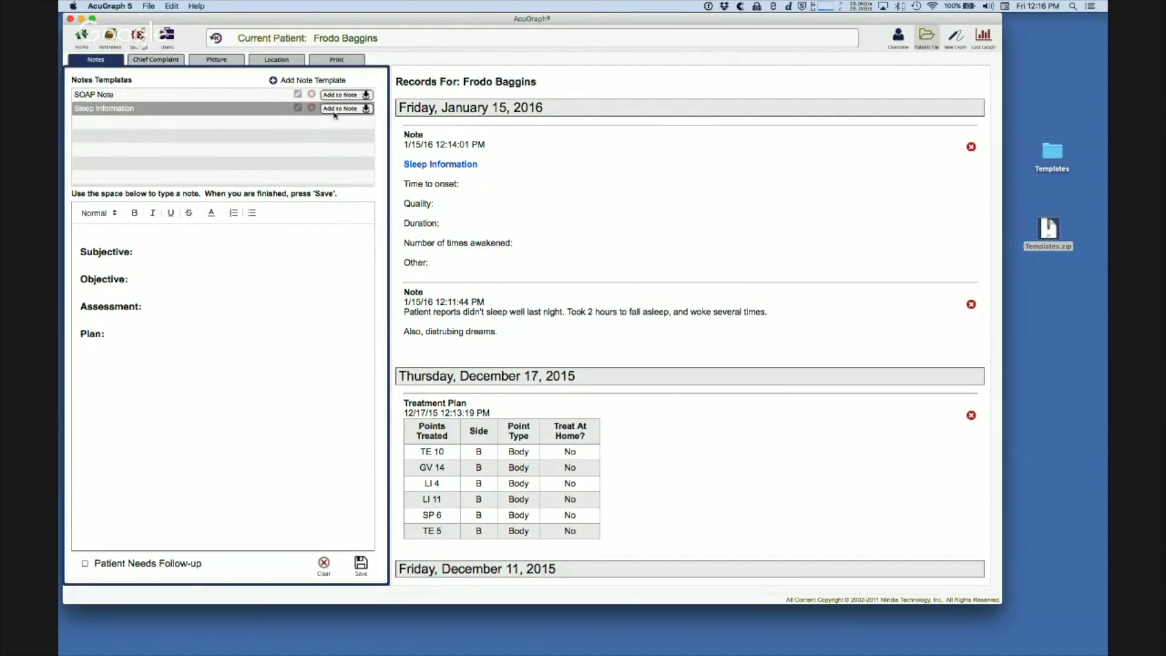
Add the Sleep Information template below the SOAP Note text, and clear the whole unsaved note
click(357, 109)
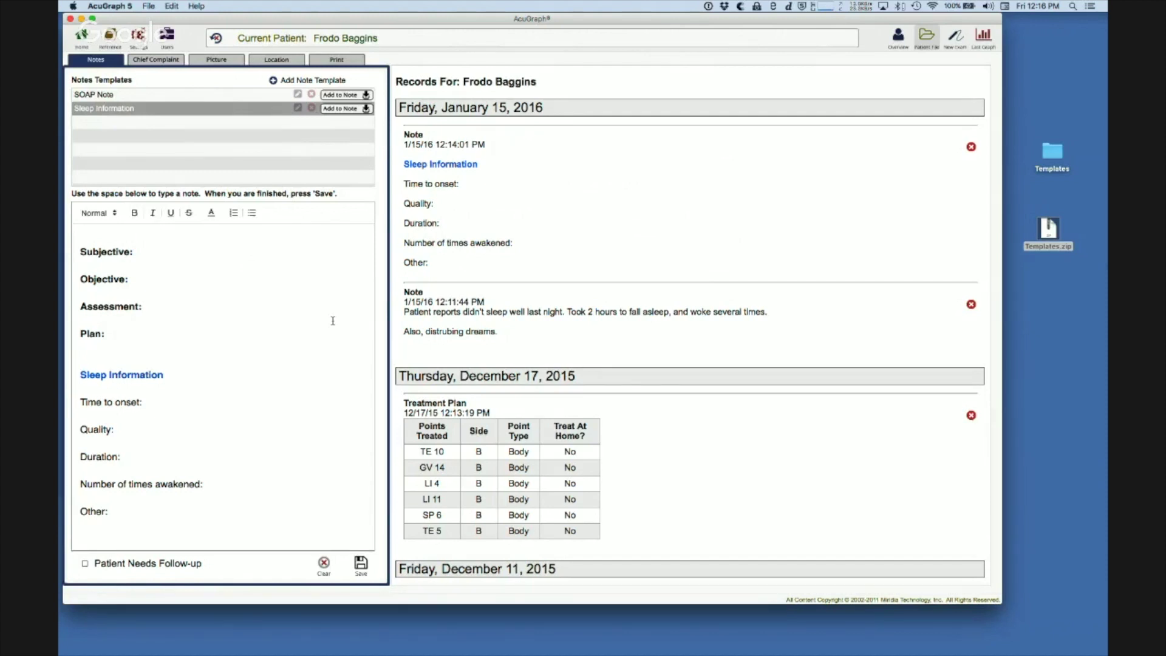
click(325, 565)
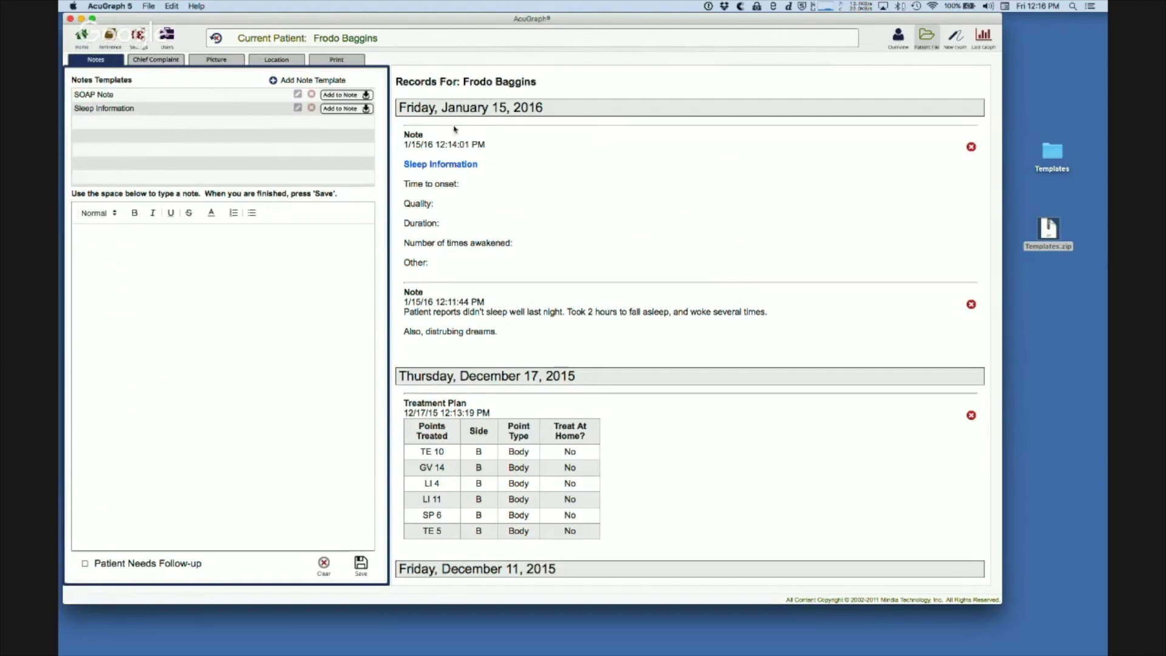
Delete the saved Sleep Information note of January 15, 2016 from the patient's records
scroll(867, 296, down, 10)
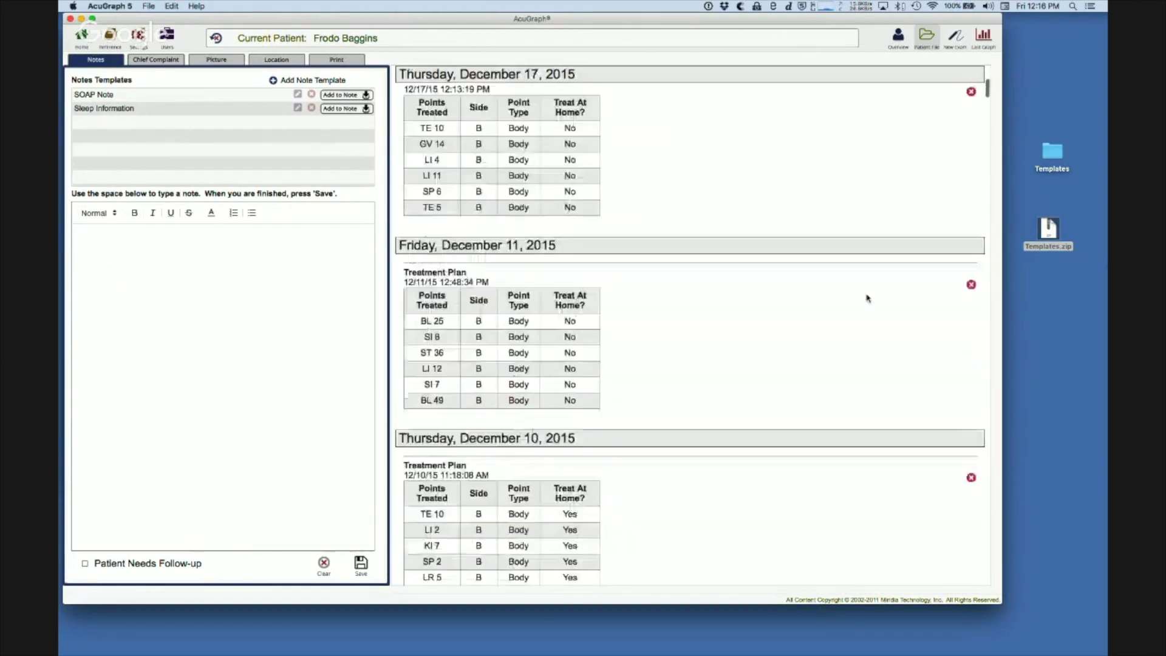
scroll(867, 296, up, 10)
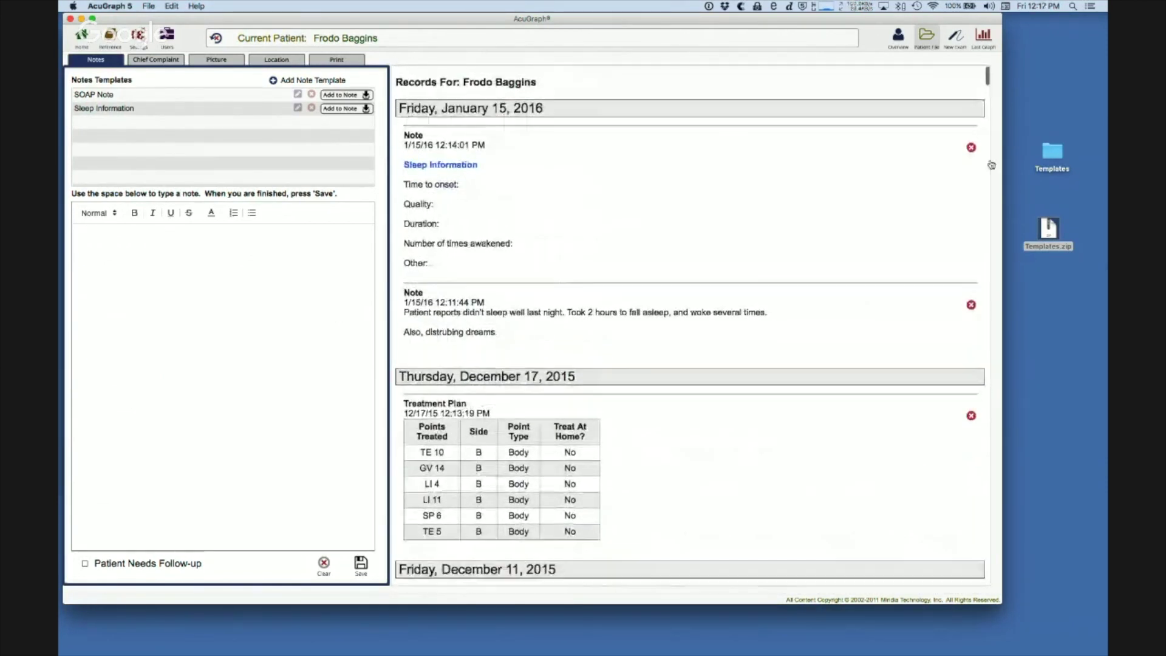
click(972, 148)
click(588, 220)
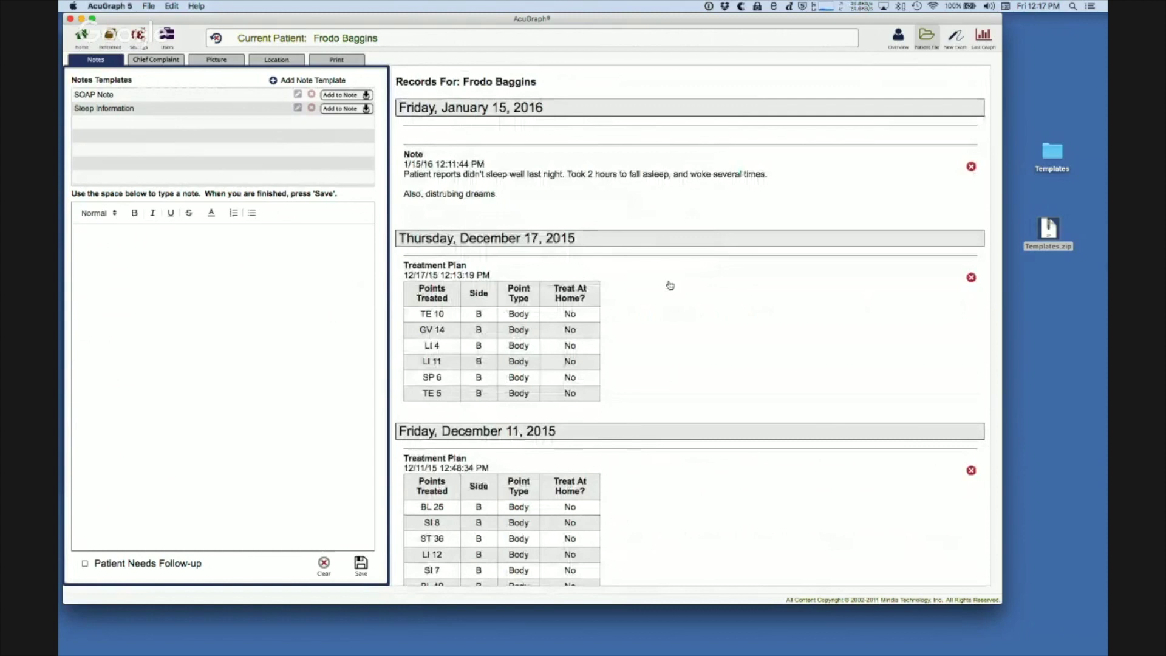
scroll(650, 268, down, 6)
scroll(642, 255, up, 6)
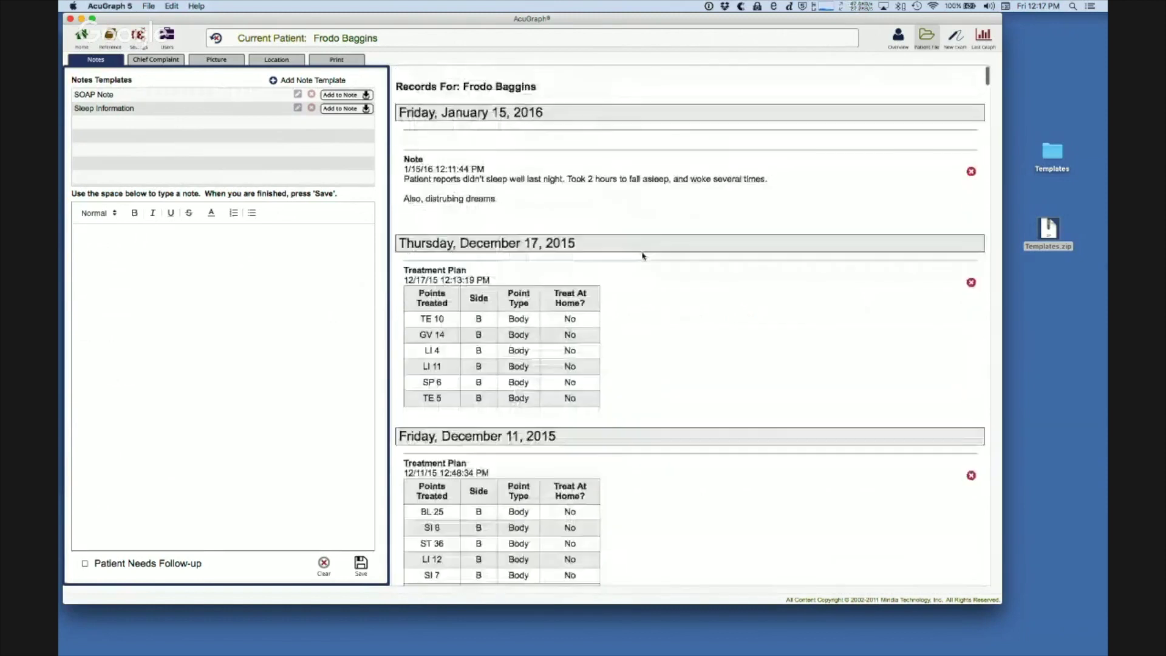
Load the remaining January 15, 2016 note about poor sleep into the note editor and delete its saved entry from the records
click(501, 189)
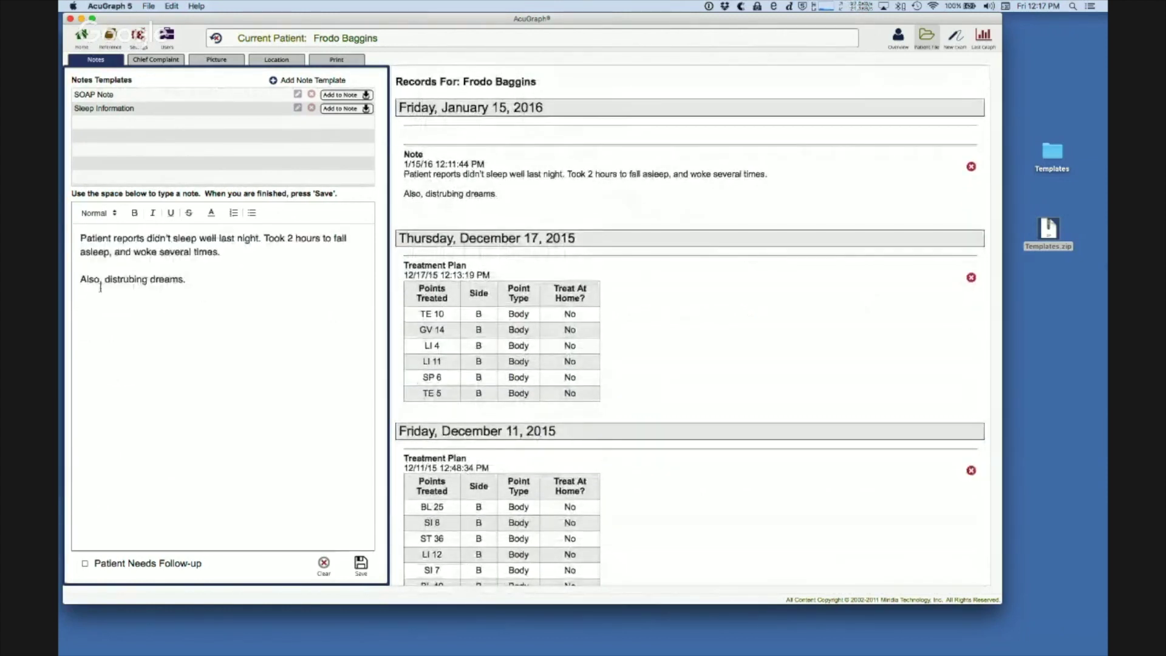
click(972, 167)
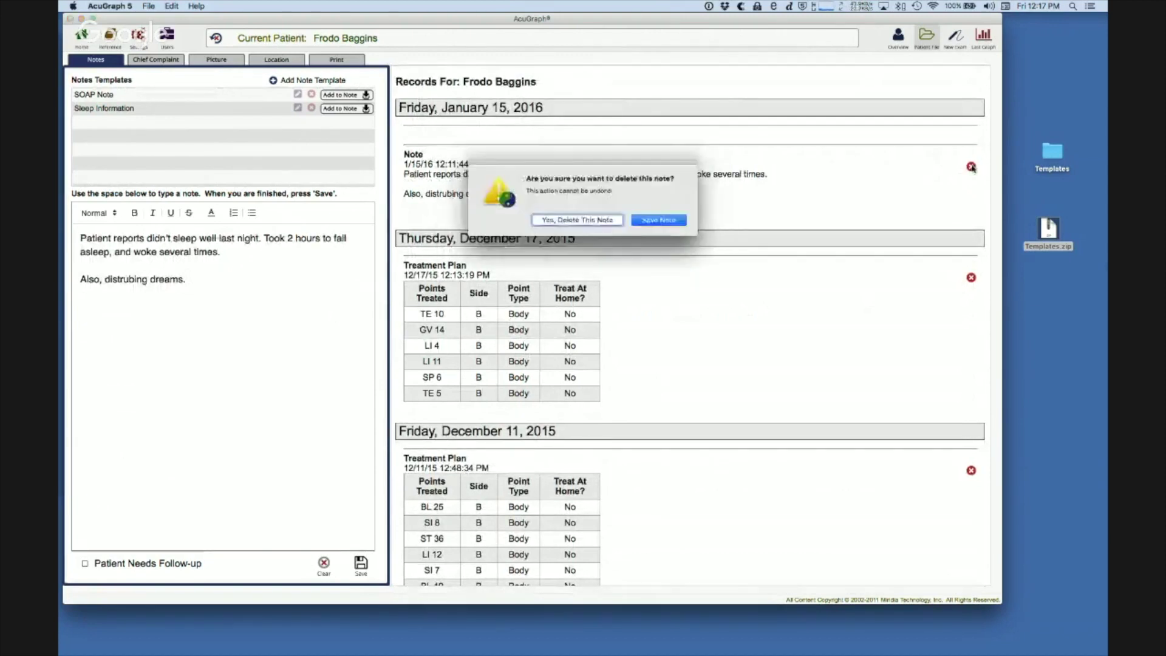
click(604, 223)
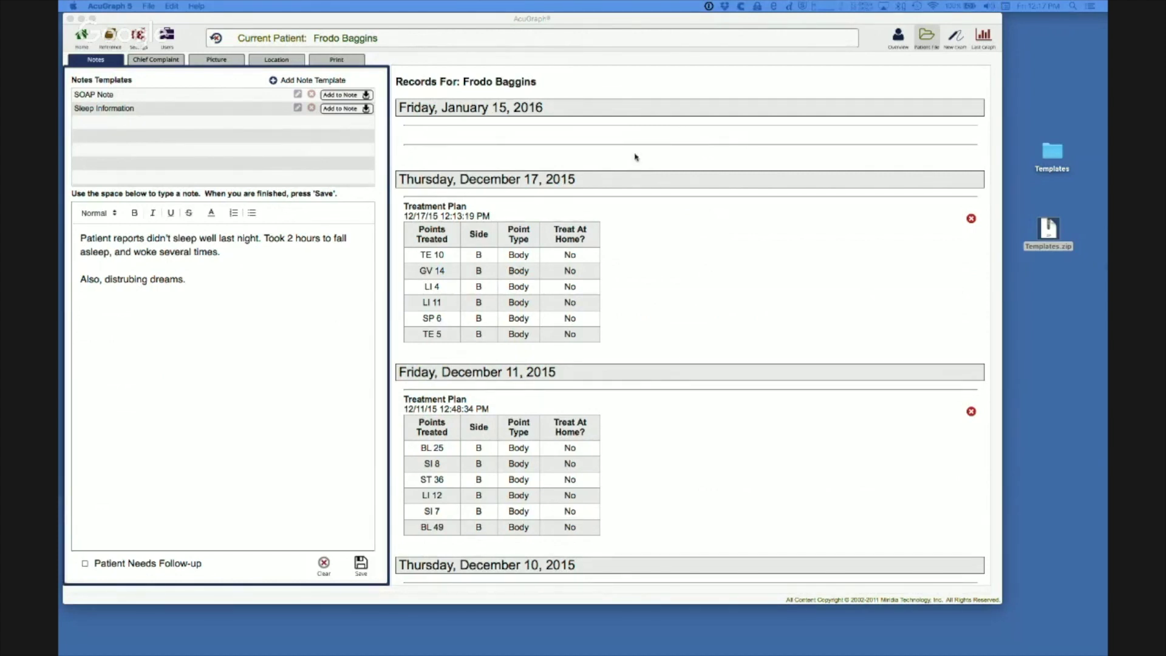
click(350, 350)
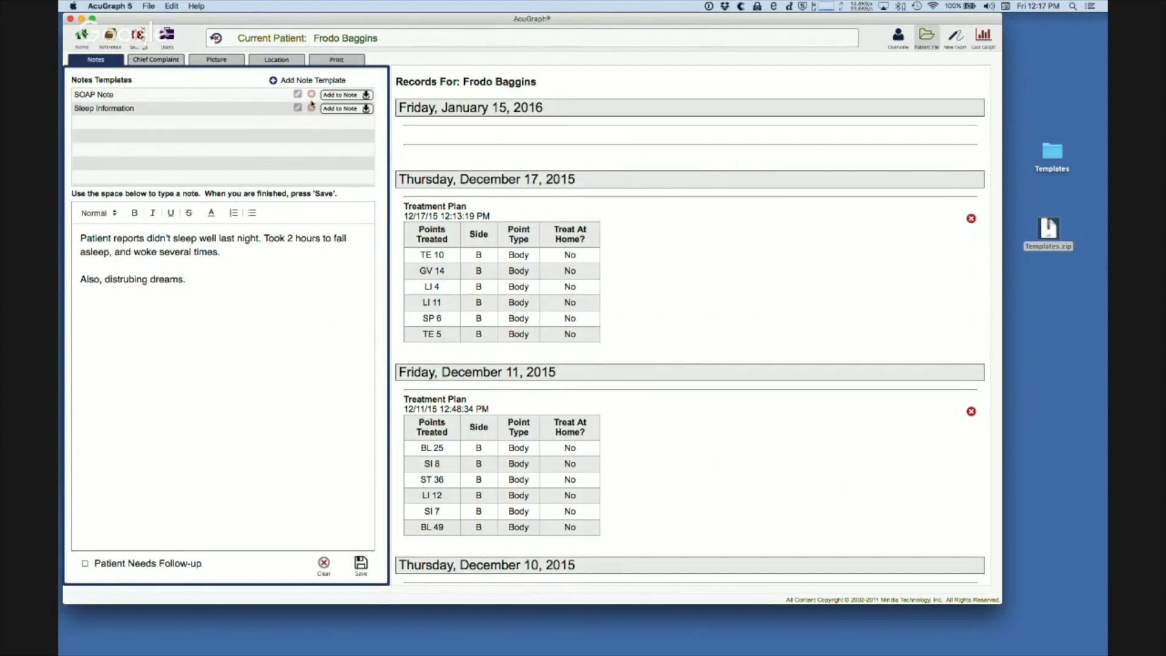
Start a new note template to show its title and text fields, and cancel it without saving
click(295, 81)
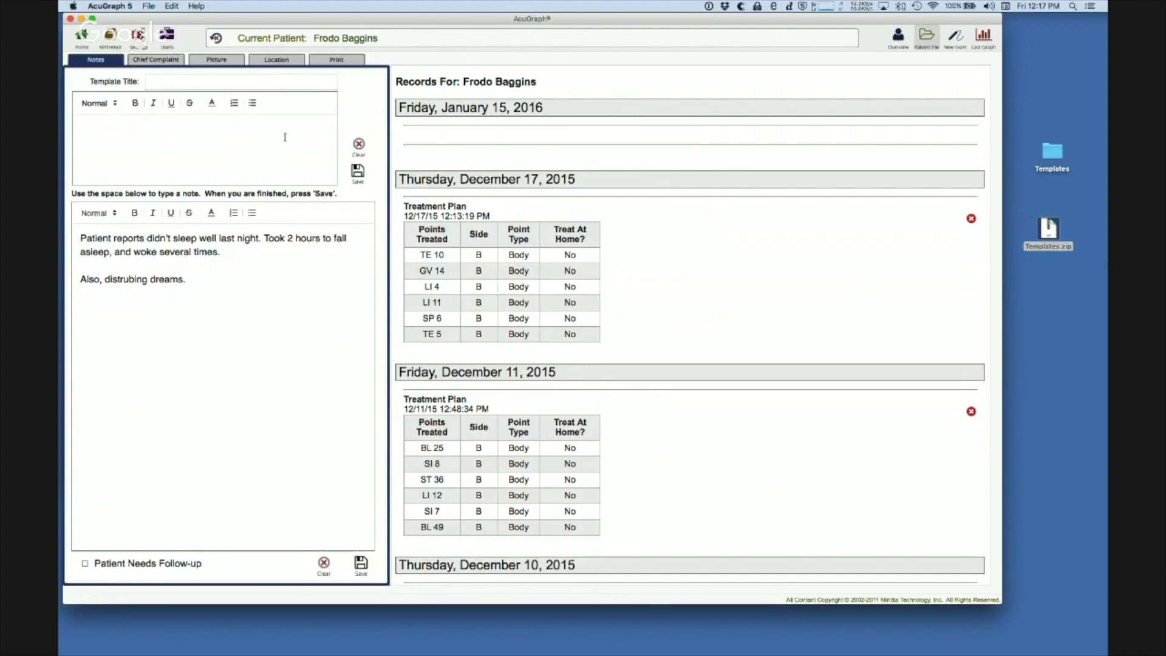
click(359, 145)
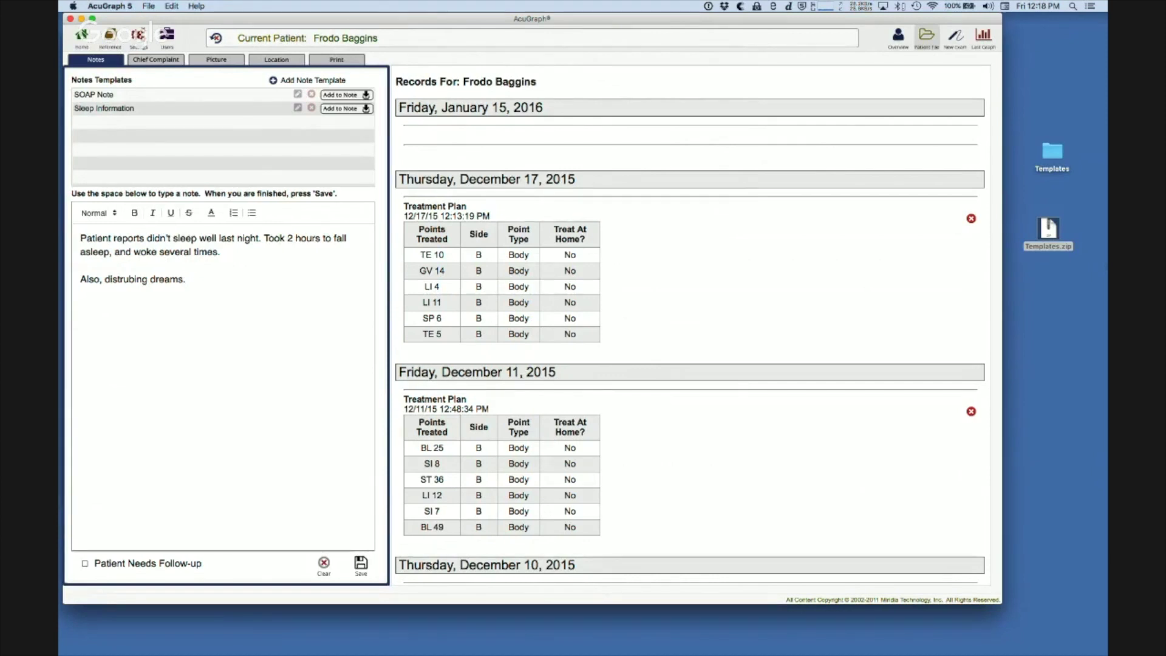
Switch to the Sample Templates for Notes document in Pages, reposition its window, and enlarge it to show more of the page
key(super+Tab)
drag(526, 54, 525, 27)
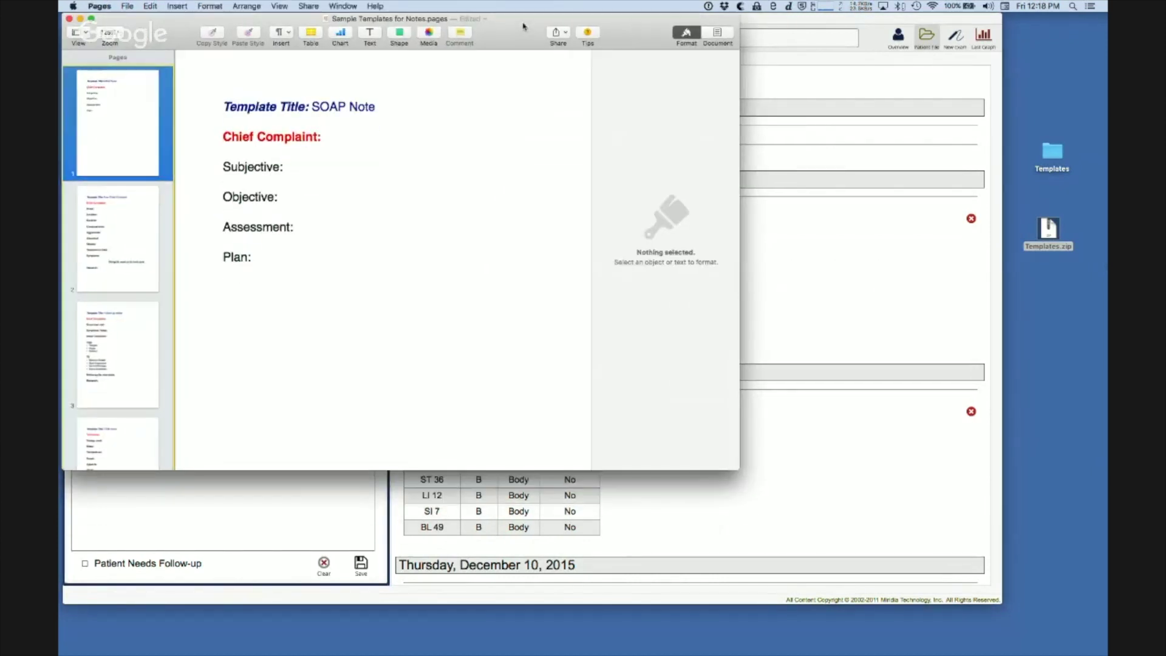
drag(740, 470, 882, 603)
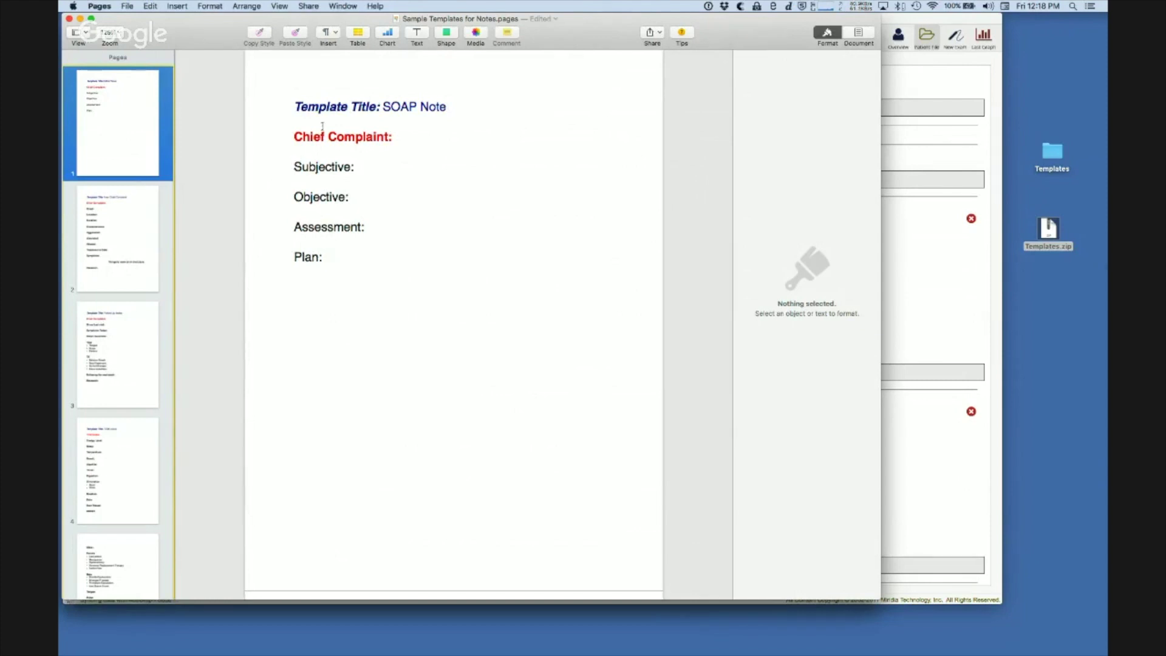
Examine the sample SOAP Note, New Chief Complaint and Follow-Up Intake templates in the document
drag(294, 107, 440, 284)
click(138, 237)
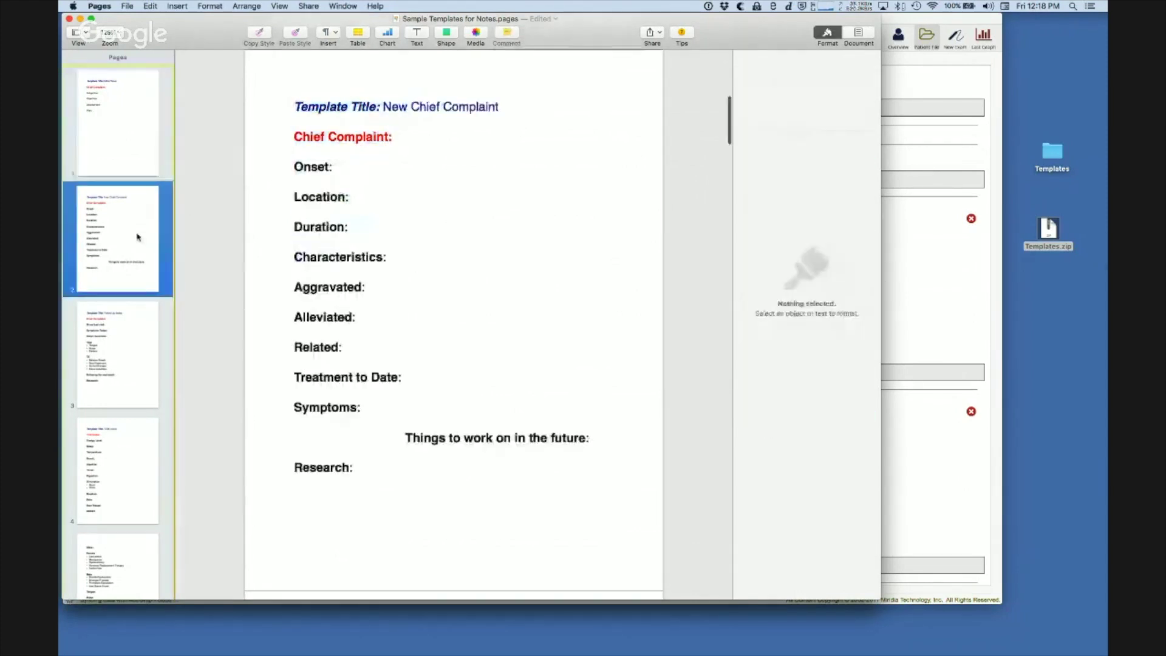
click(114, 331)
scroll(306, 359, down, 5)
scroll(309, 361, up, 10)
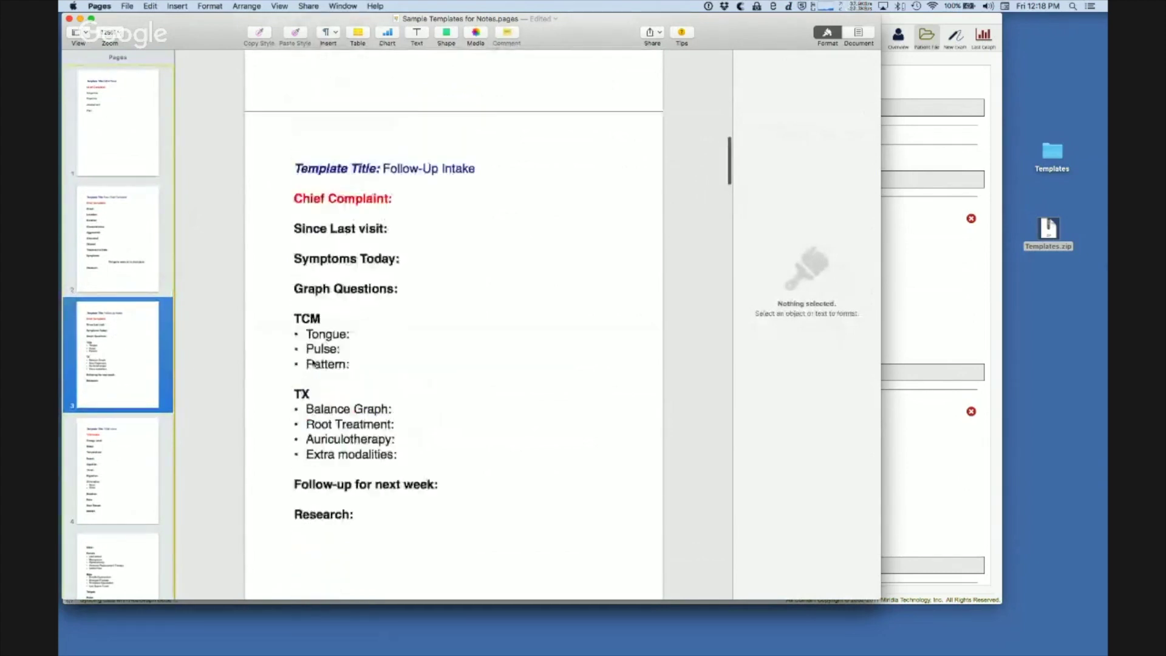
Copy the full Follow-Up Intake template text, from its title line through Research, in the sample document
scroll(314, 363, down, 2)
scroll(313, 362, down, 5)
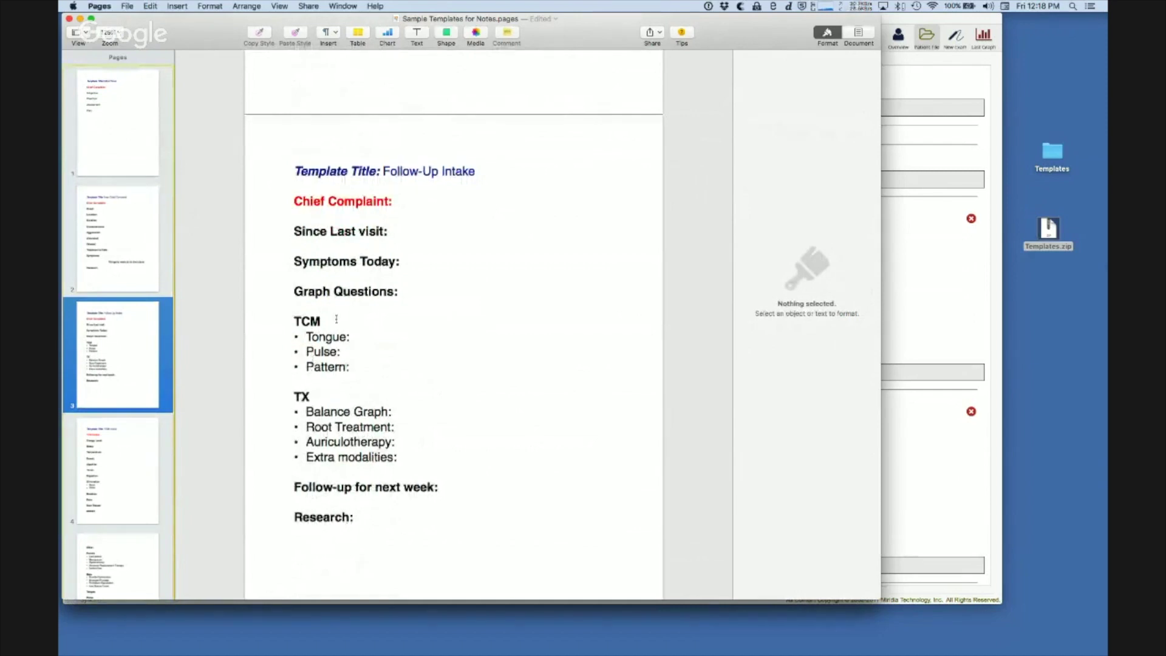
scroll(356, 211, down, 2)
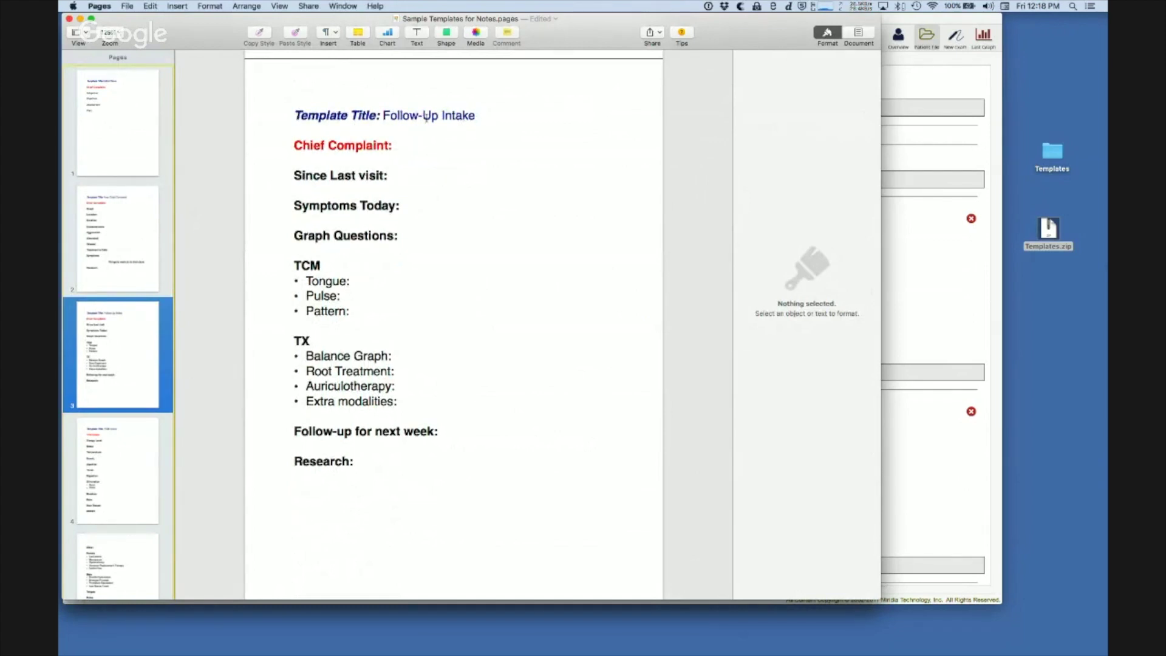
drag(293, 115, 407, 464)
scroll(408, 465, down, 5)
scroll(410, 468, up, 5)
scroll(410, 468, up, 1)
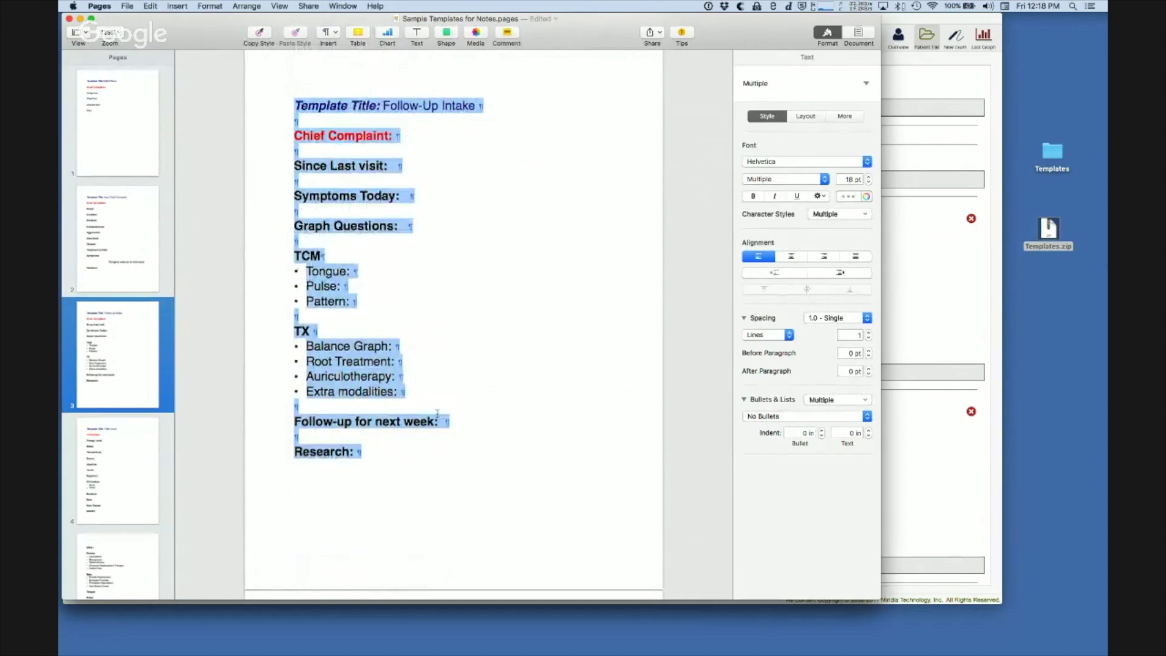
click(149, 6)
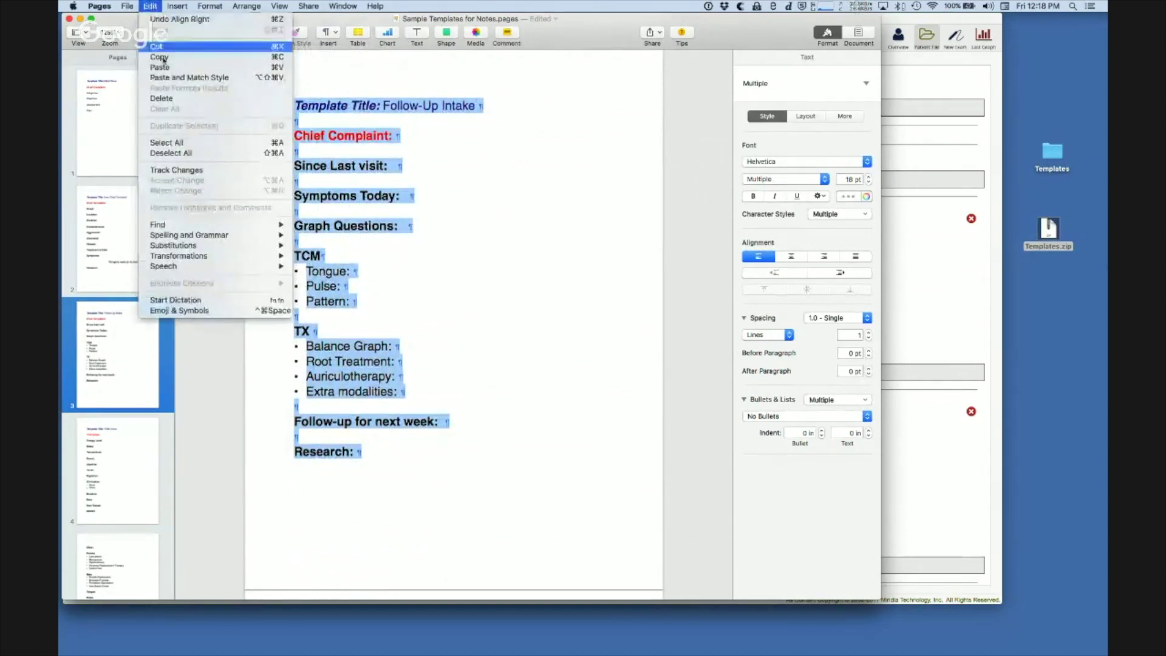
click(149, 6)
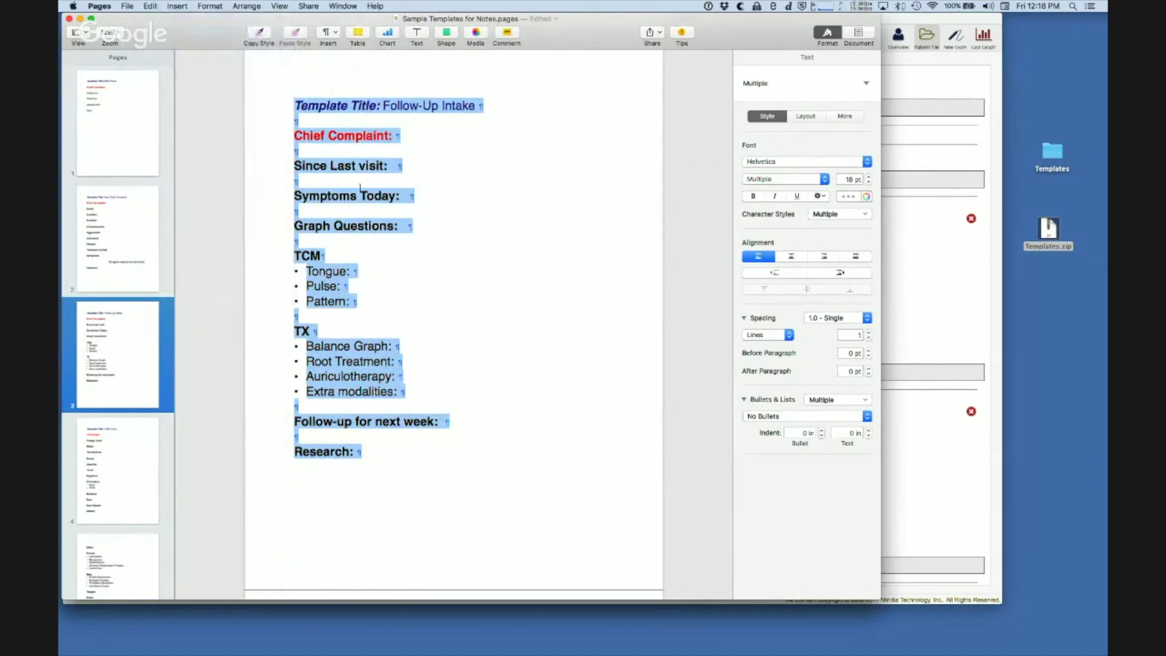
Switch to AcuGraph, start a new note template, paste the copied text into its body and check the pasted content
click(910, 250)
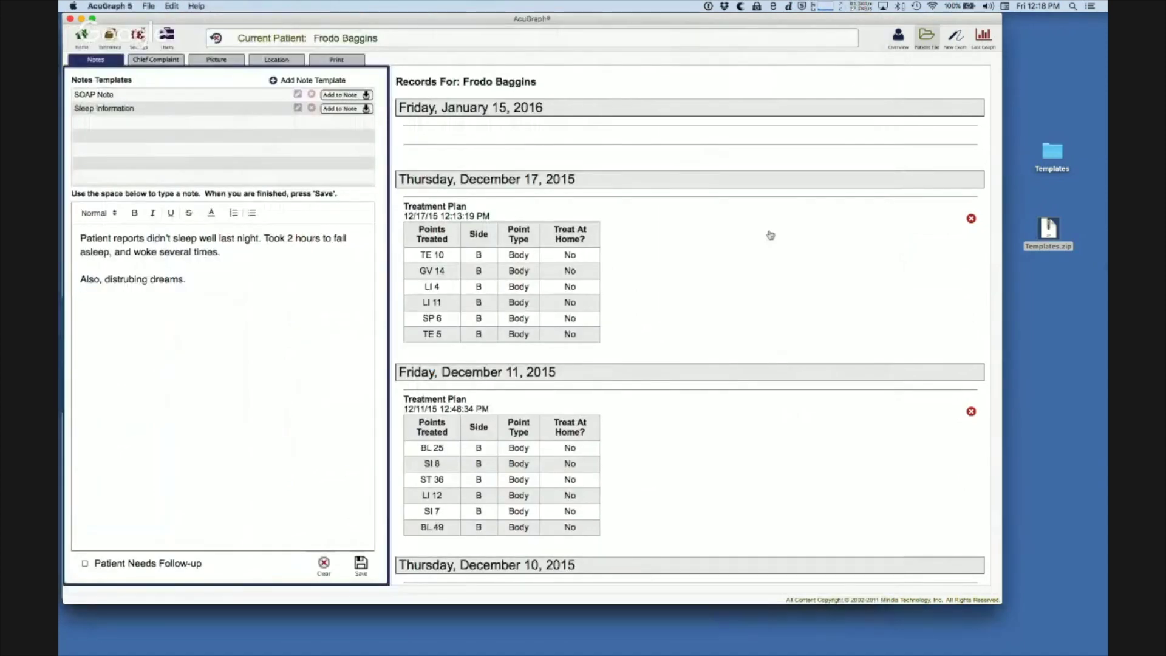
click(297, 80)
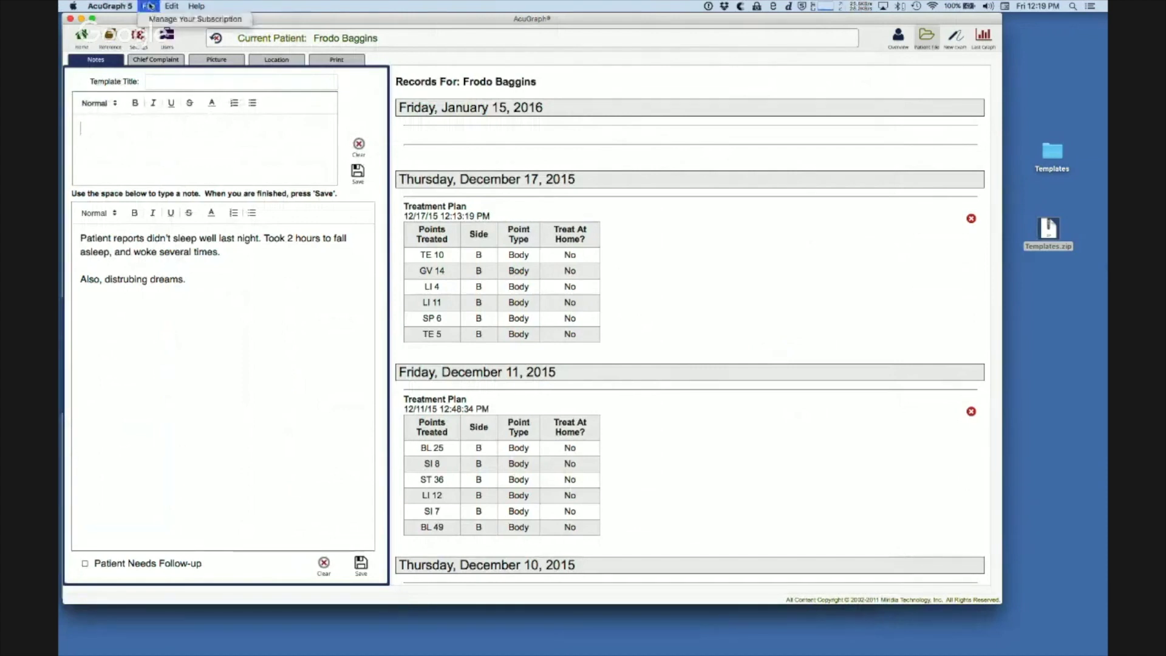
click(171, 6)
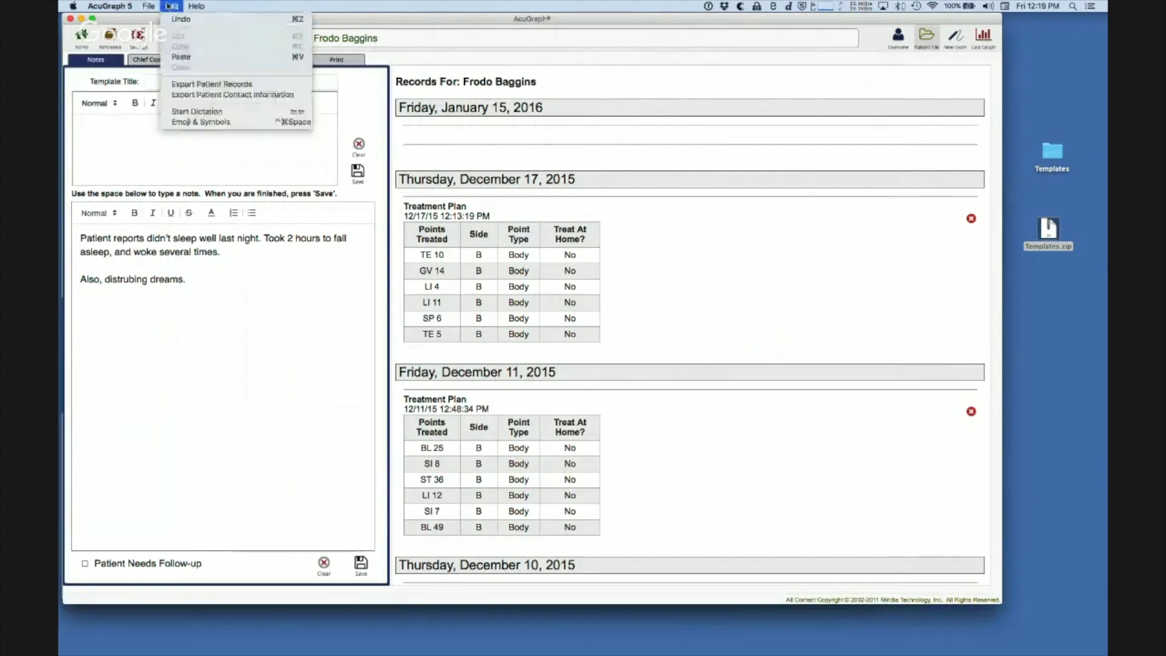
click(176, 57)
scroll(192, 127, up, 10)
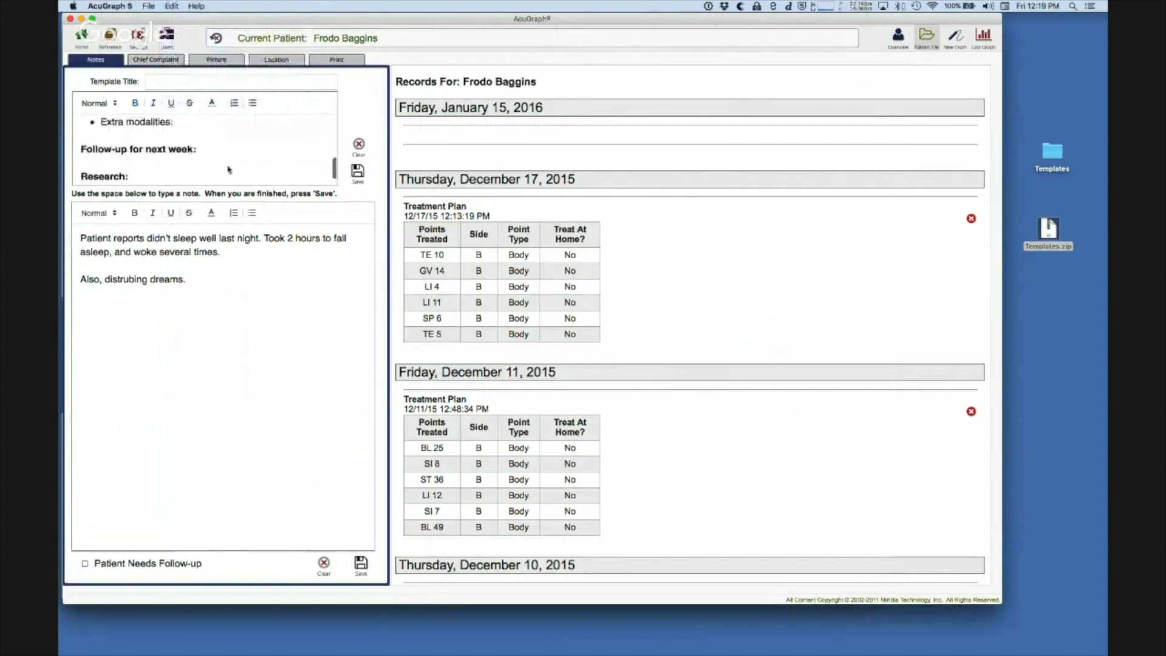
scroll(237, 163, down, 8)
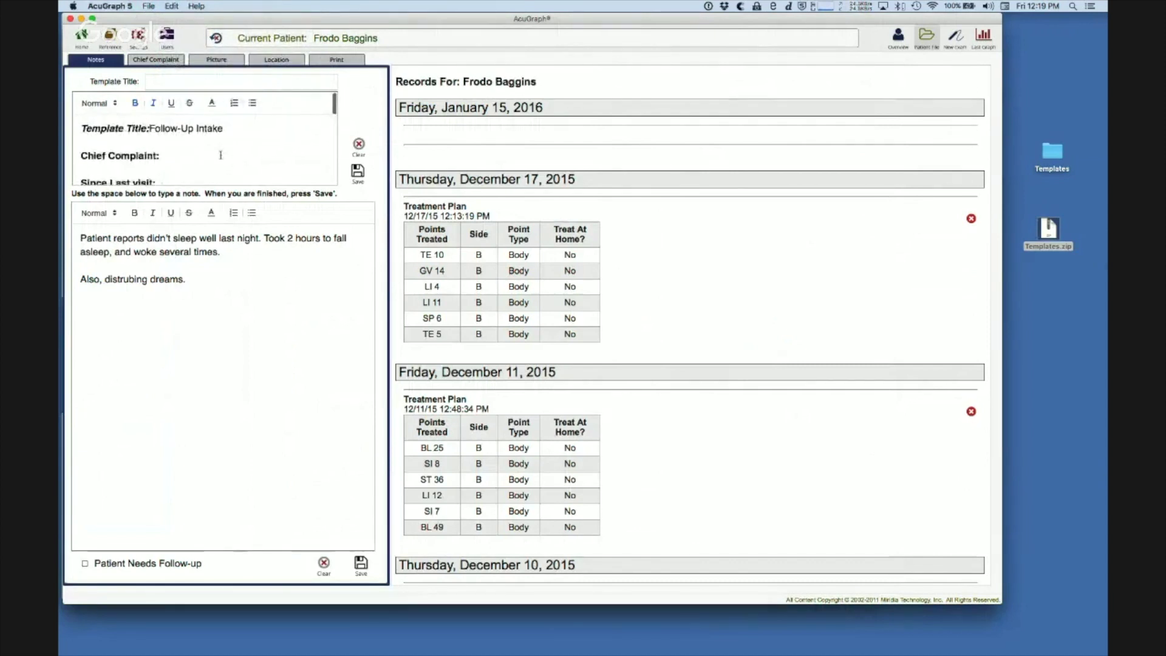
scroll(220, 159, down, 5)
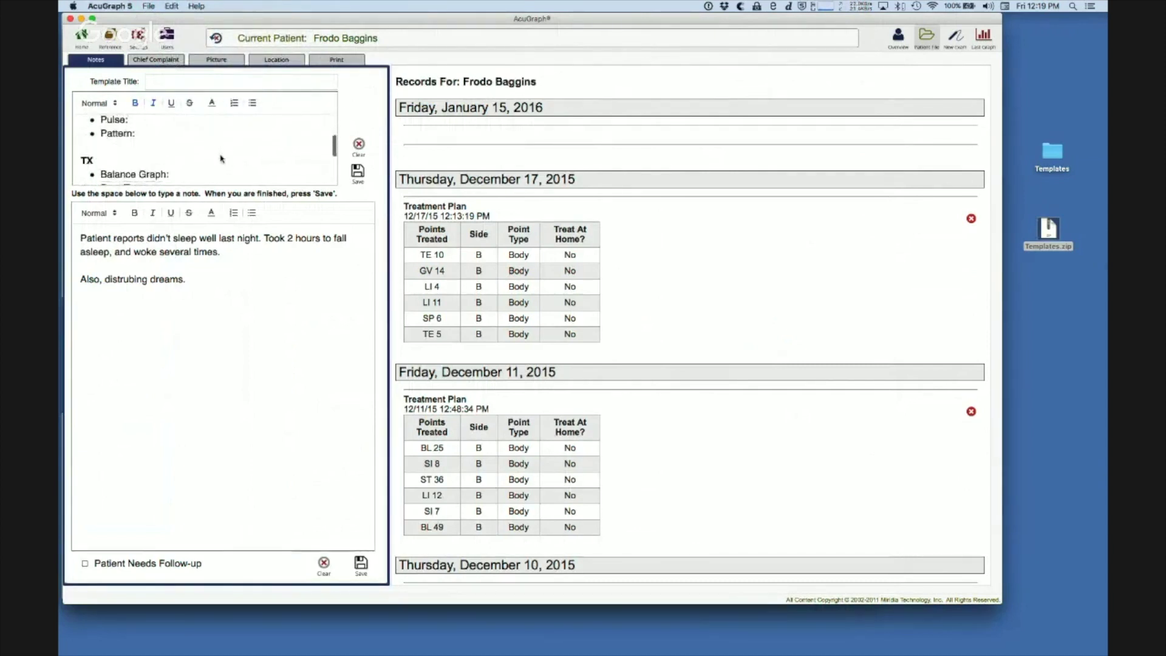
scroll(220, 158, down, 2)
scroll(220, 159, up, 10)
scroll(221, 159, up, 2)
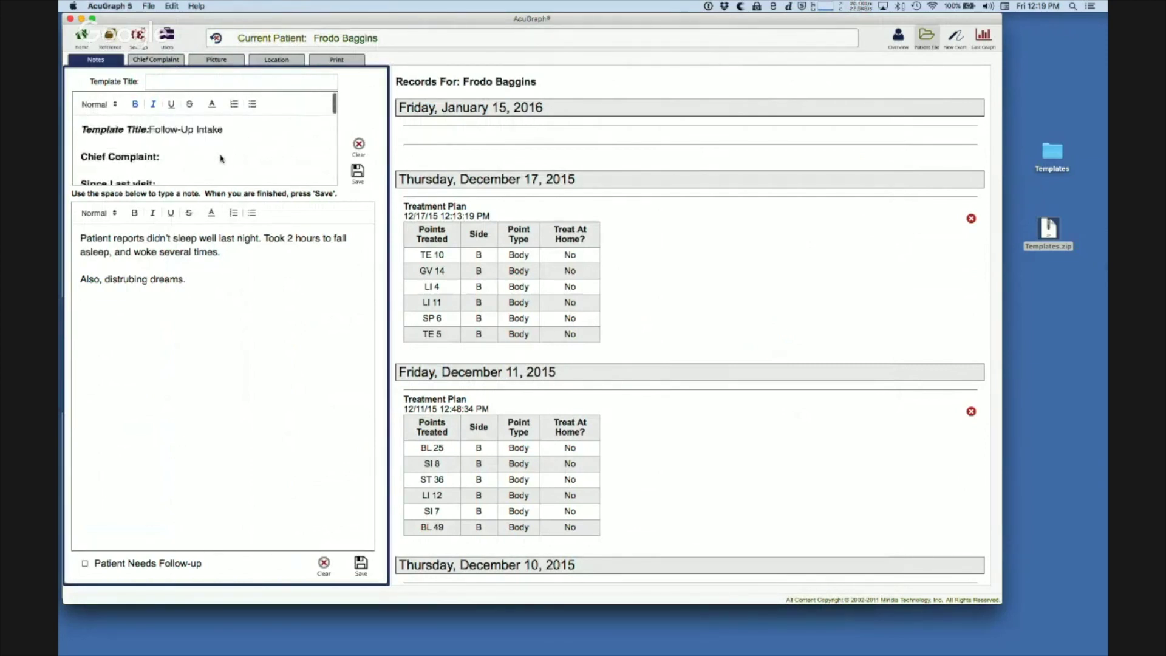
Color the Chief Complaint line red and the title line blue, and insert a space after "Template Title:" in the template text
triple_click(123, 156)
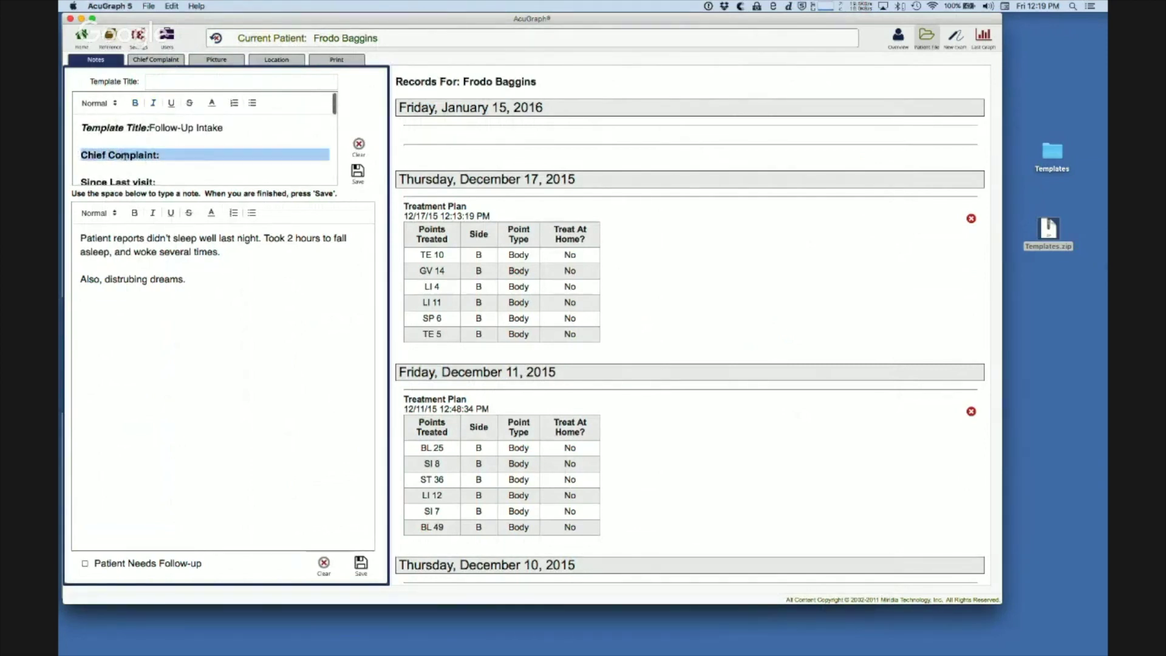
click(212, 103)
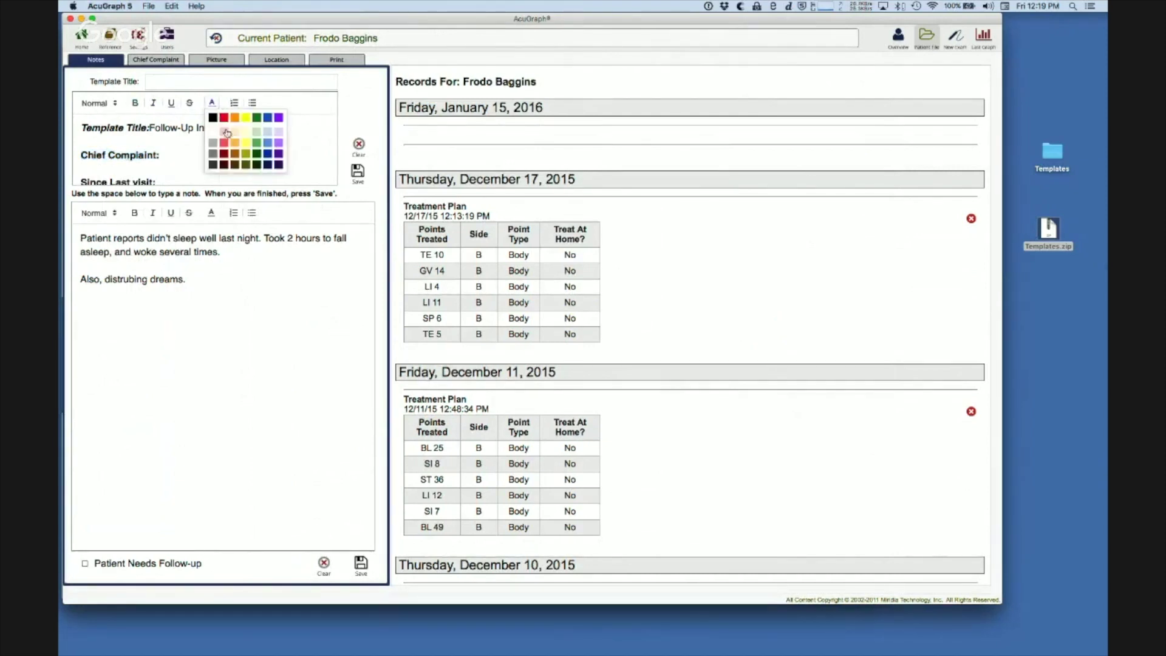
click(234, 120)
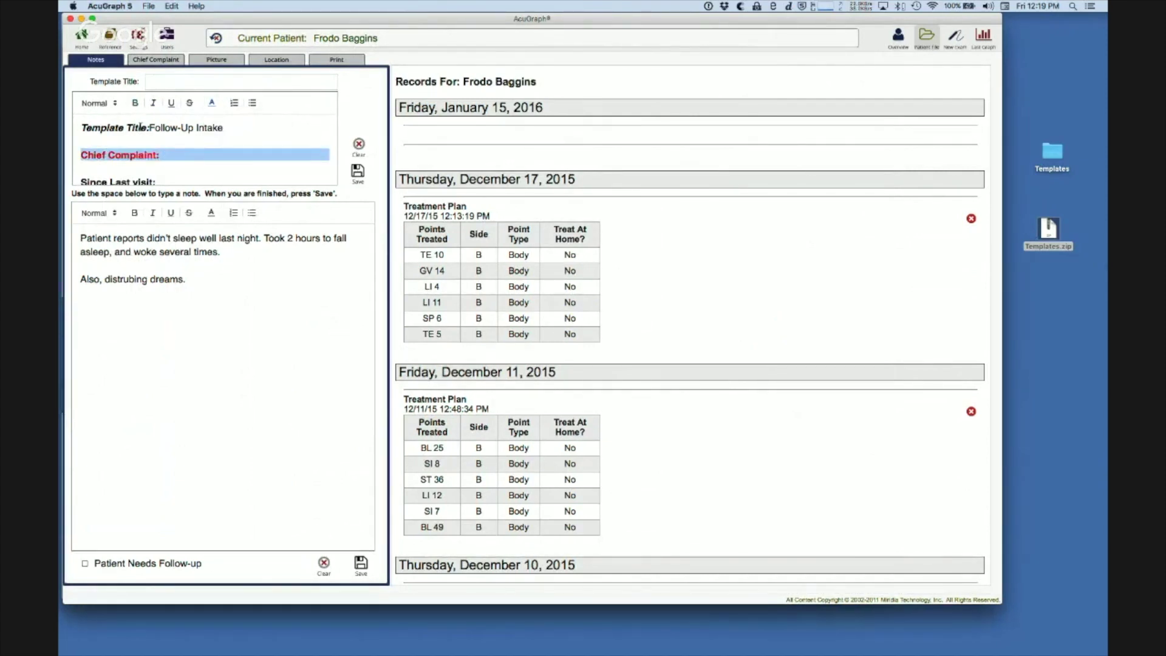
triple_click(137, 127)
click(212, 103)
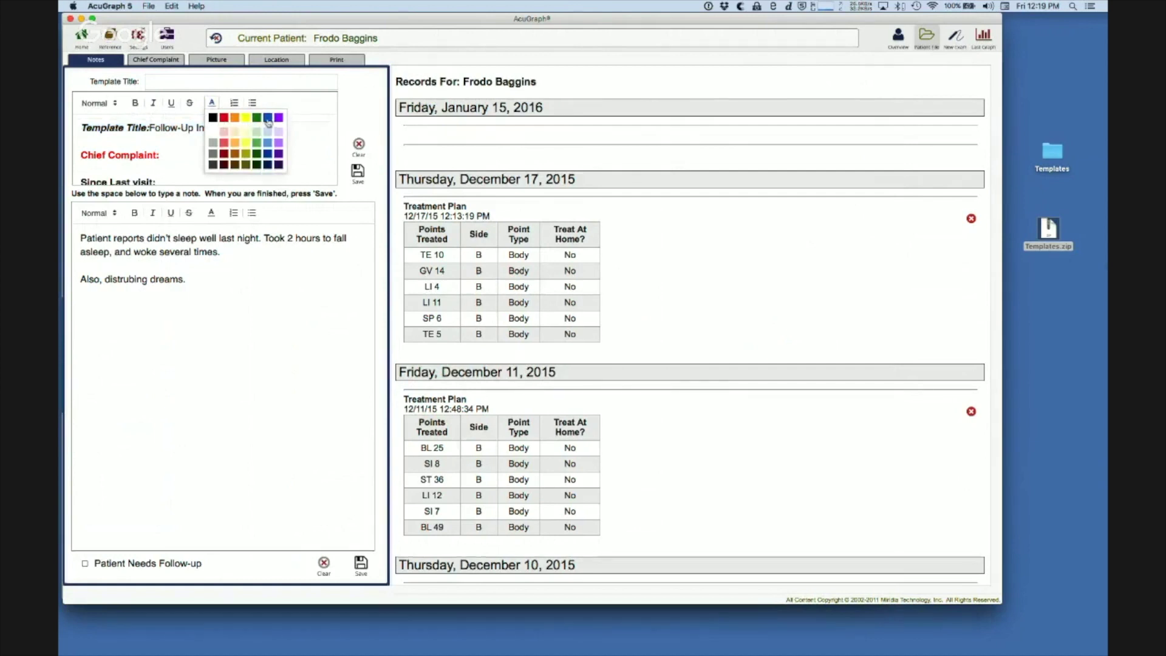
click(213, 117)
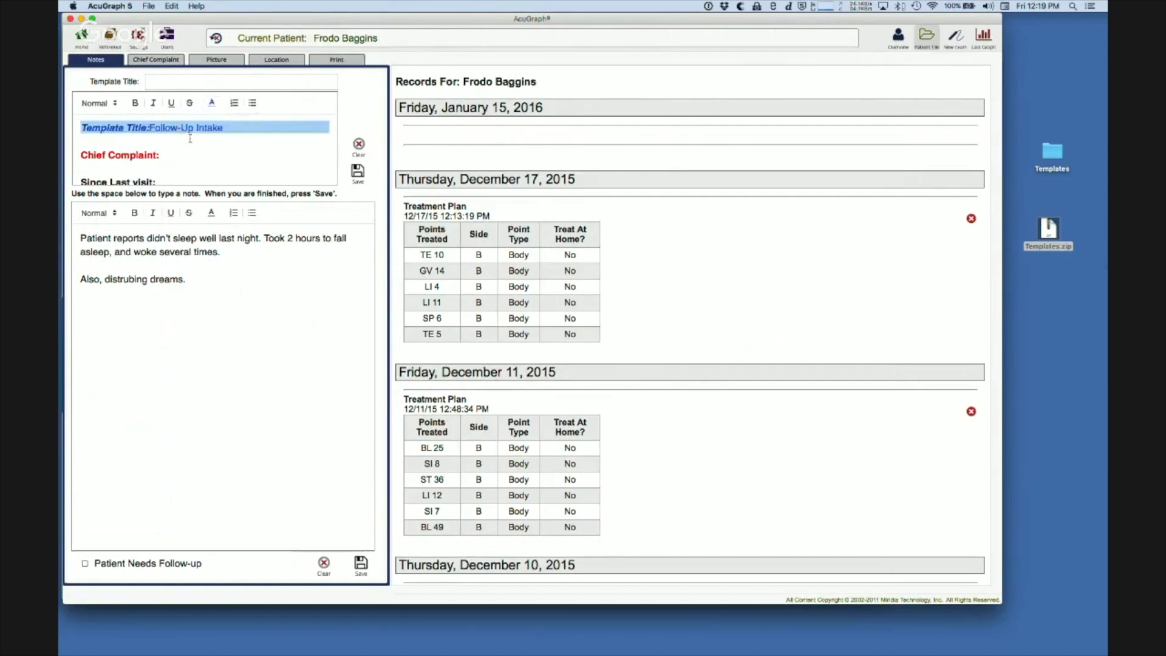
click(150, 129)
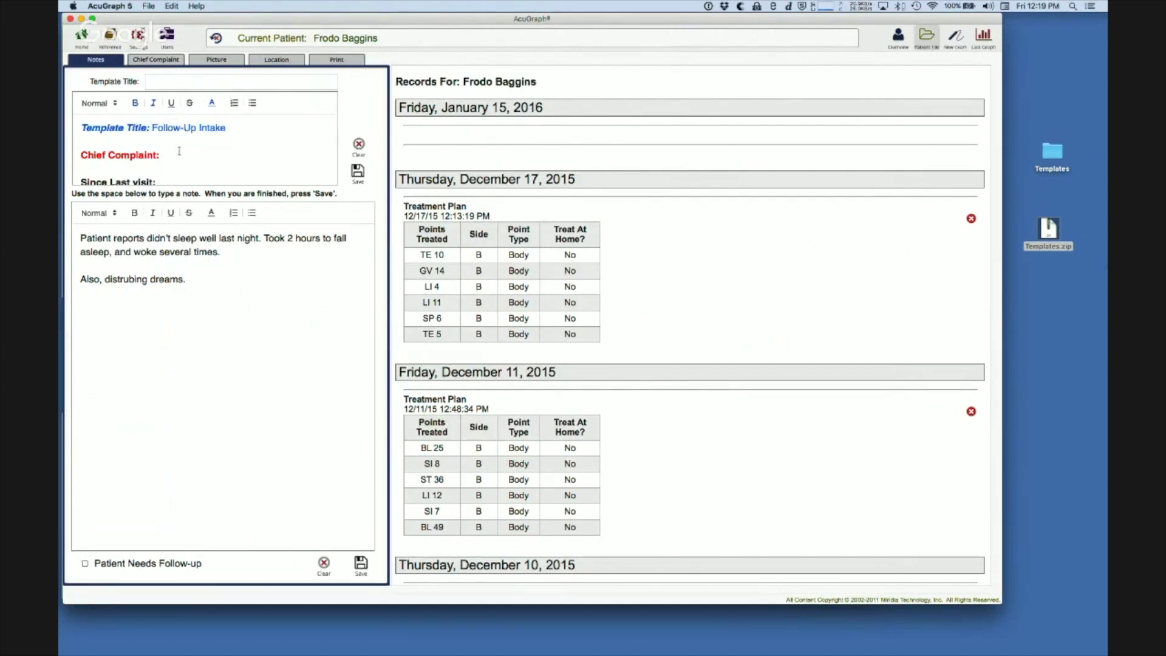
Review the template body and copy "Follow-Up Intake" from its first line into the template's title field
scroll(179, 152, down, 6)
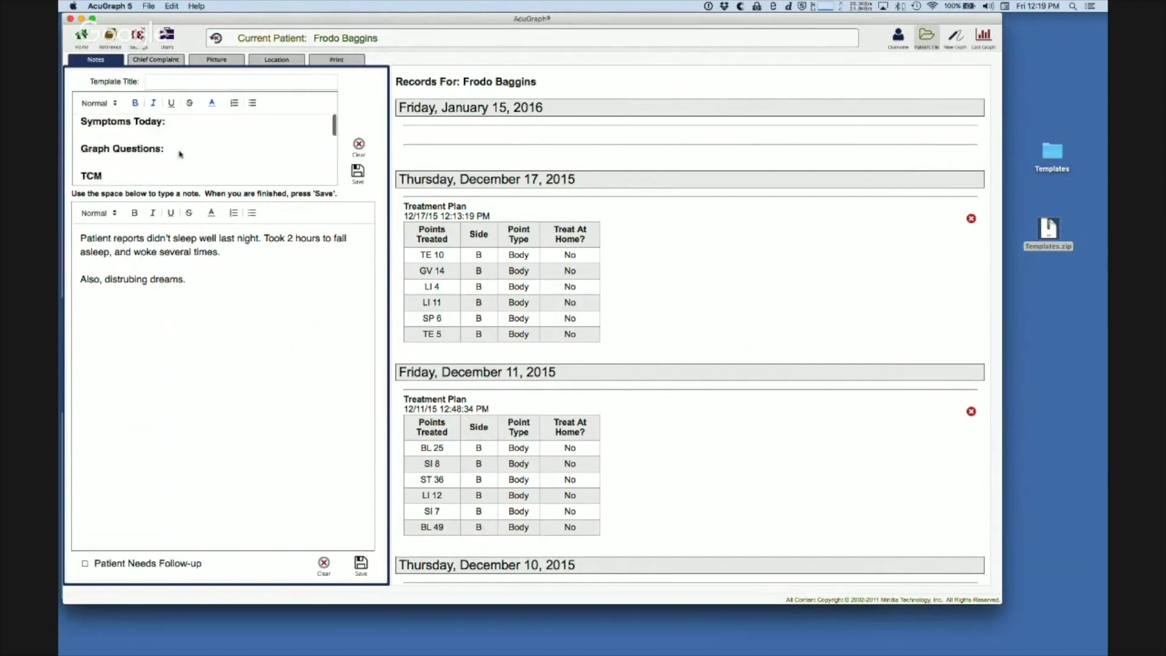
scroll(179, 153, down, 4)
scroll(179, 154, up, 10)
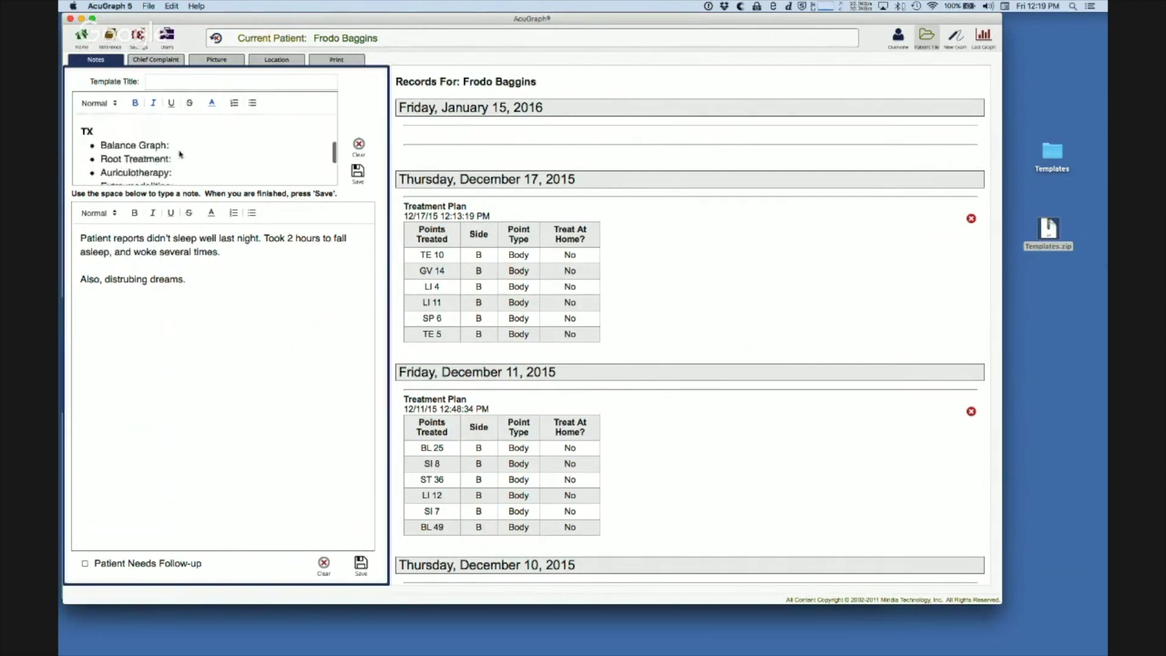
scroll(179, 153, down, 1)
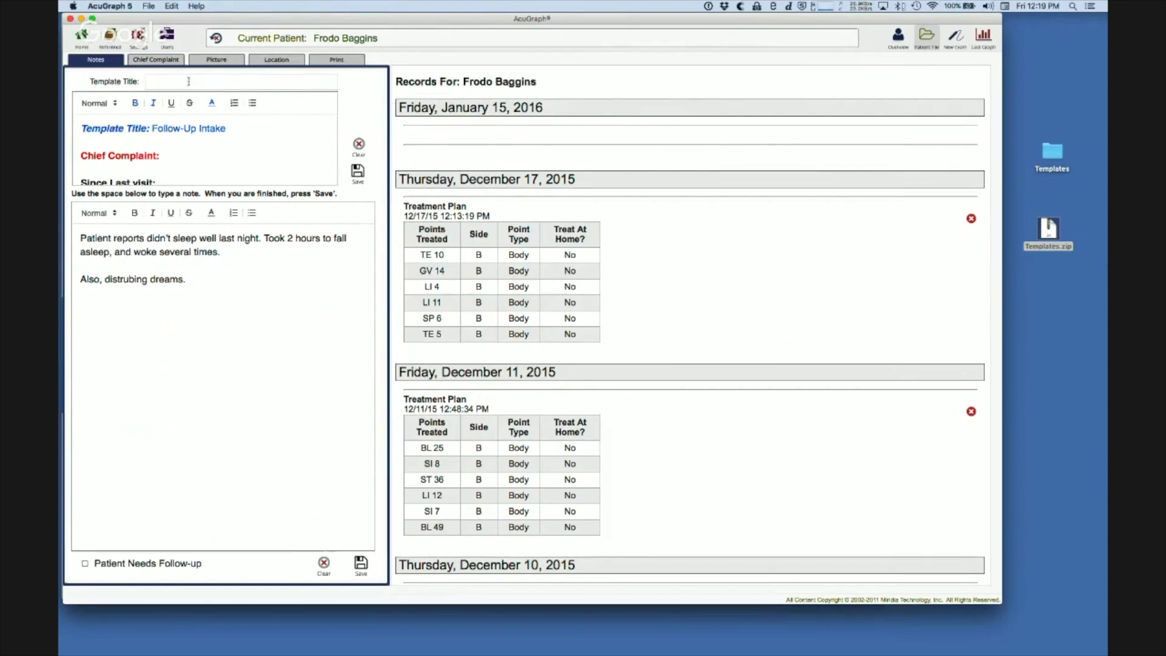
click(243, 81)
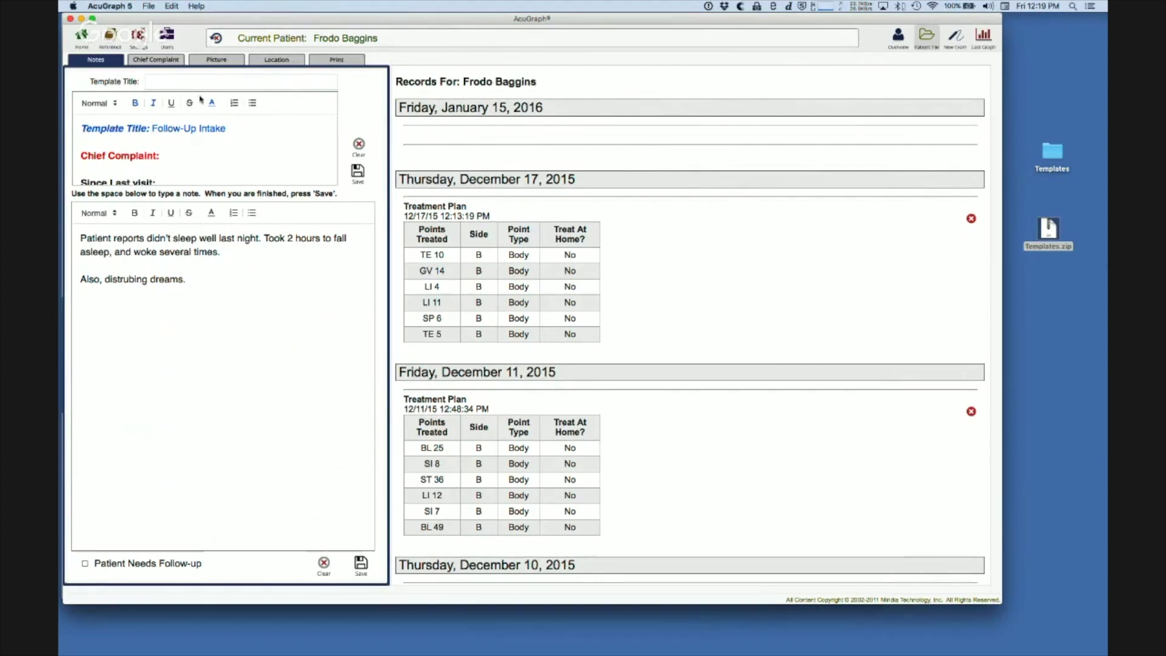
drag(232, 128, 152, 128)
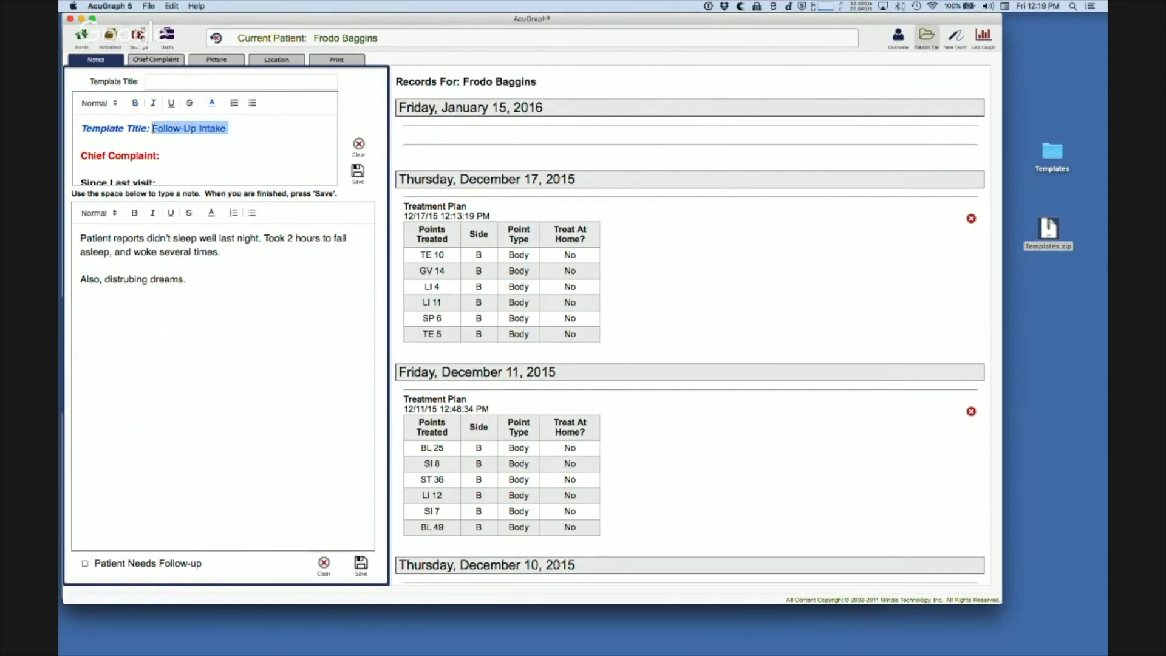
key(super+c)
click(164, 81)
key(super+v)
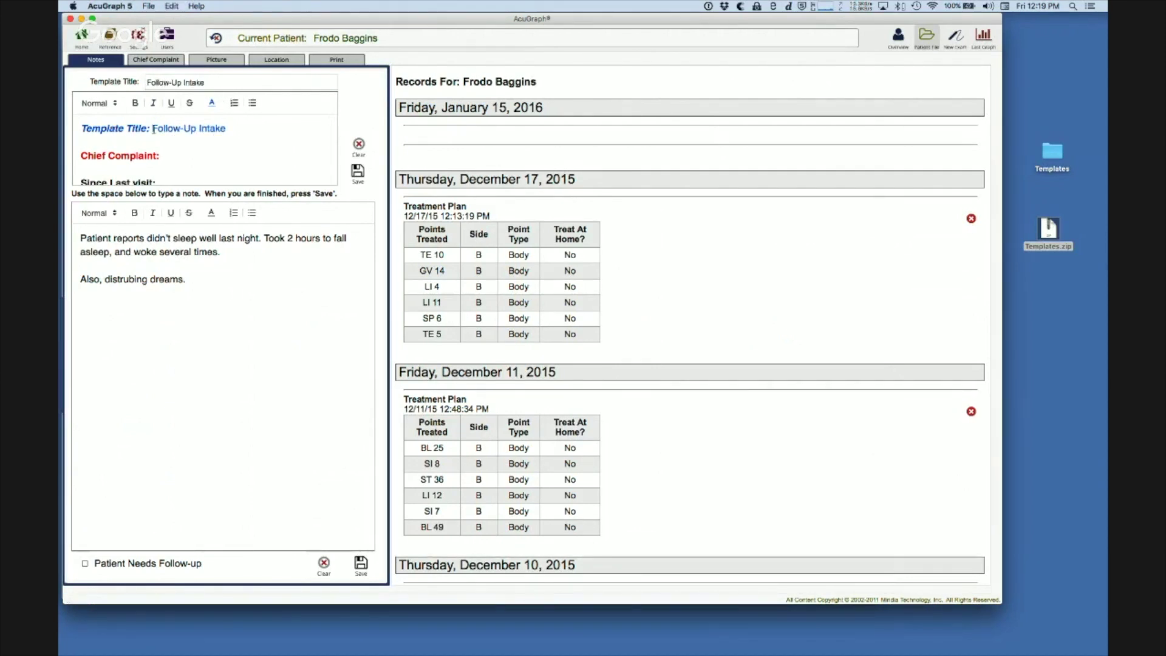
Remove the "Template Title:" label from the template's first line and save the new template
drag(154, 129, 70, 128)
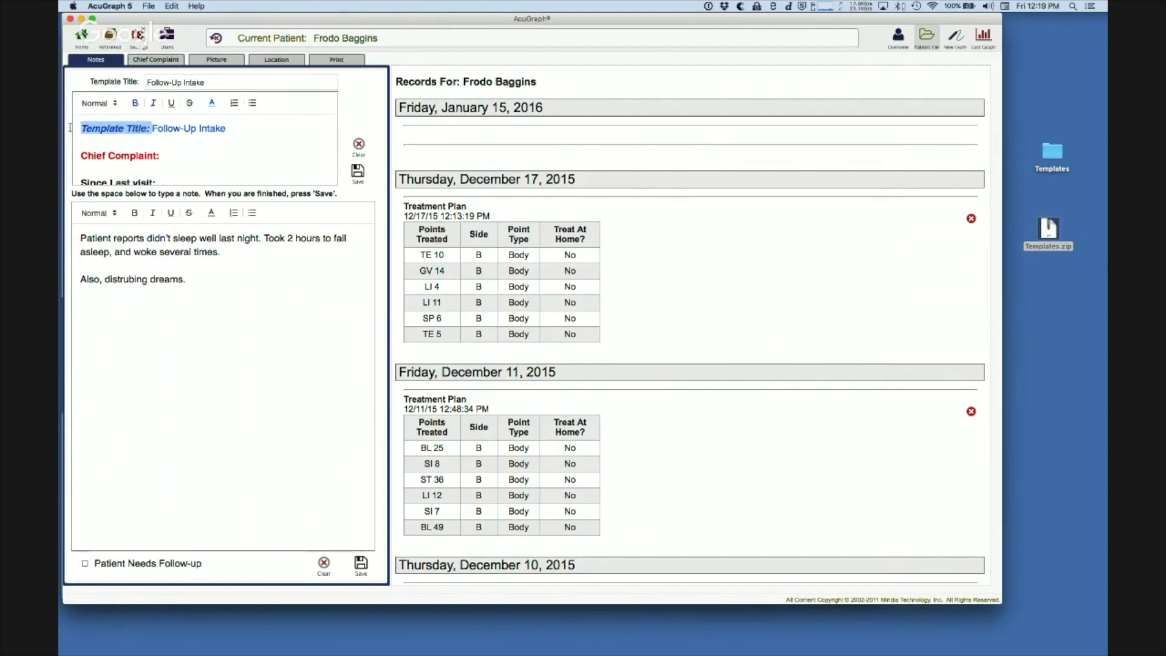
key(BackSpace)
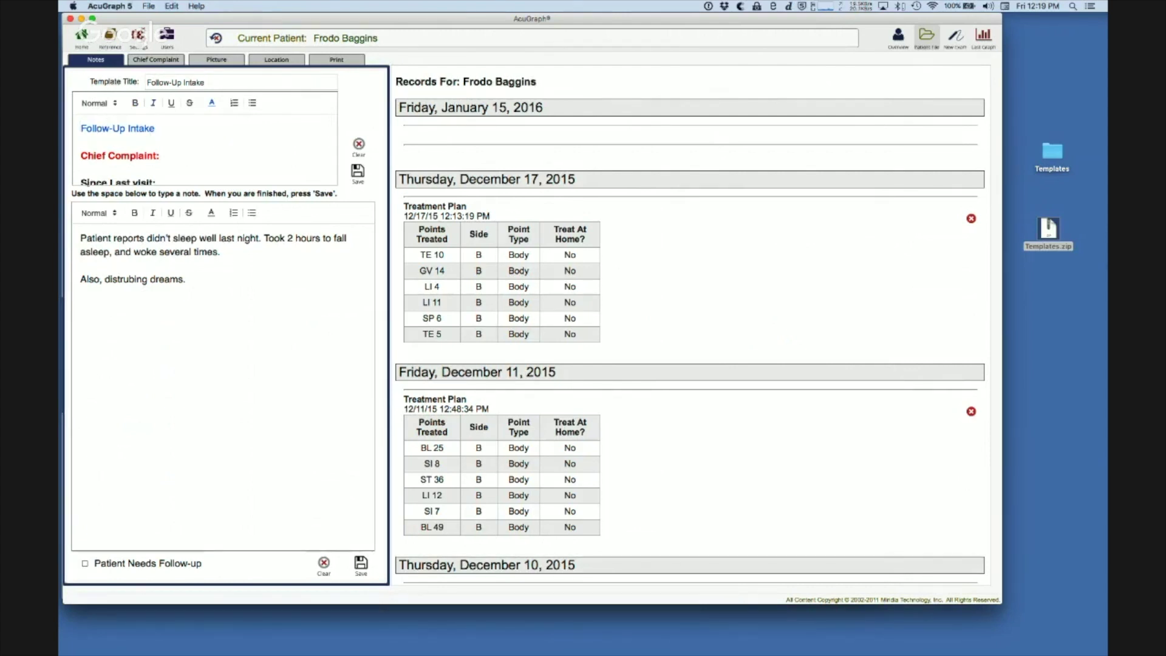
click(357, 174)
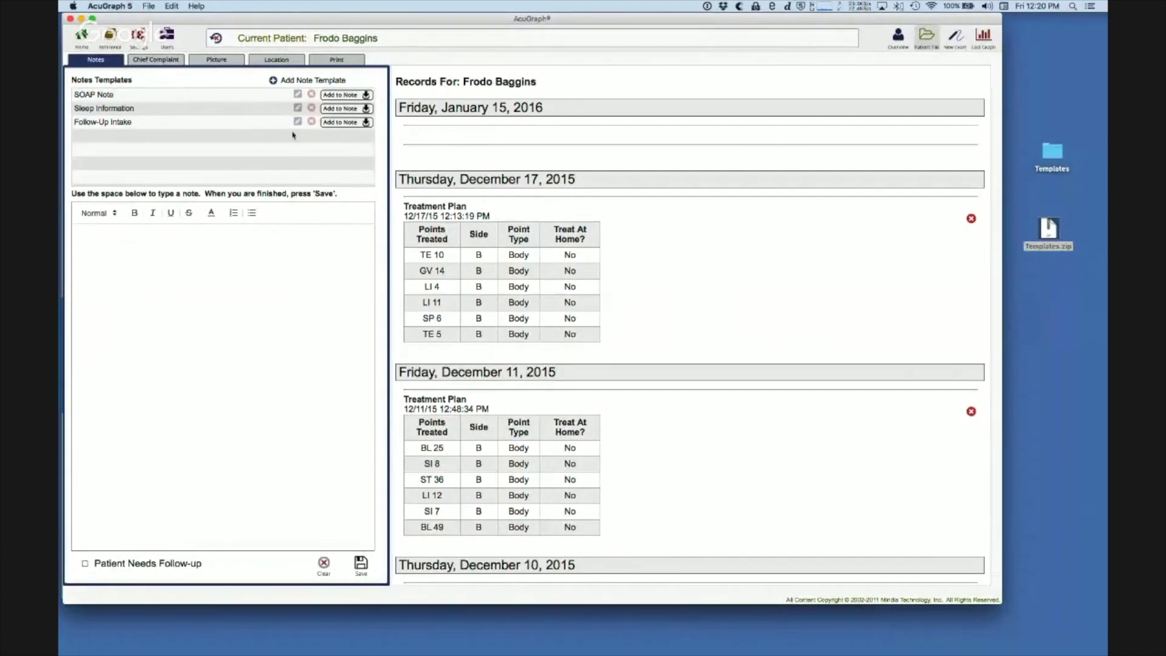
Add the Follow-Up Intake template to the patient note and save the note to the records
click(361, 124)
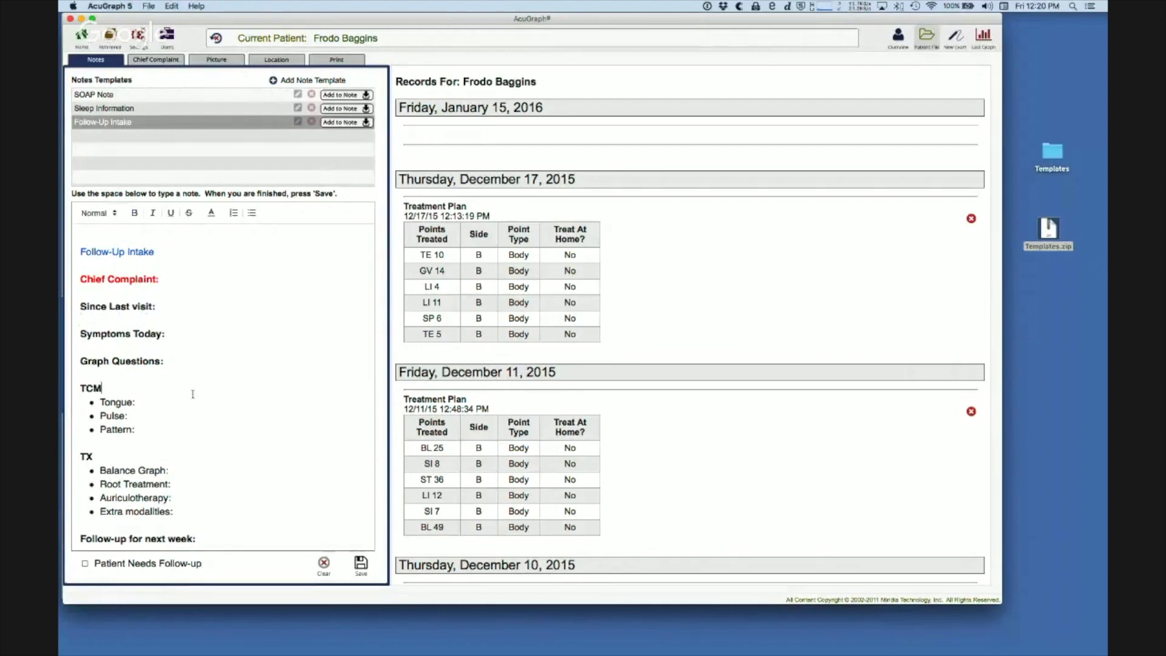
click(188, 428)
click(361, 569)
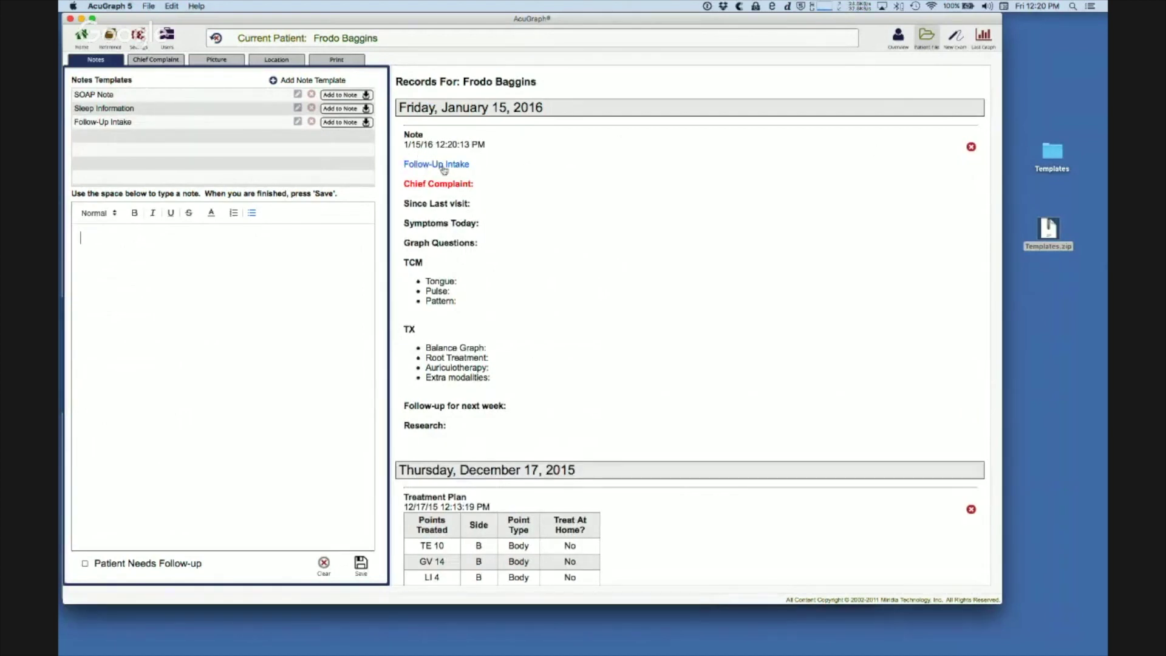
Look through the patient's records and delete the Follow-Up Intake note saved under January 15, 2016
scroll(492, 190, down, 15)
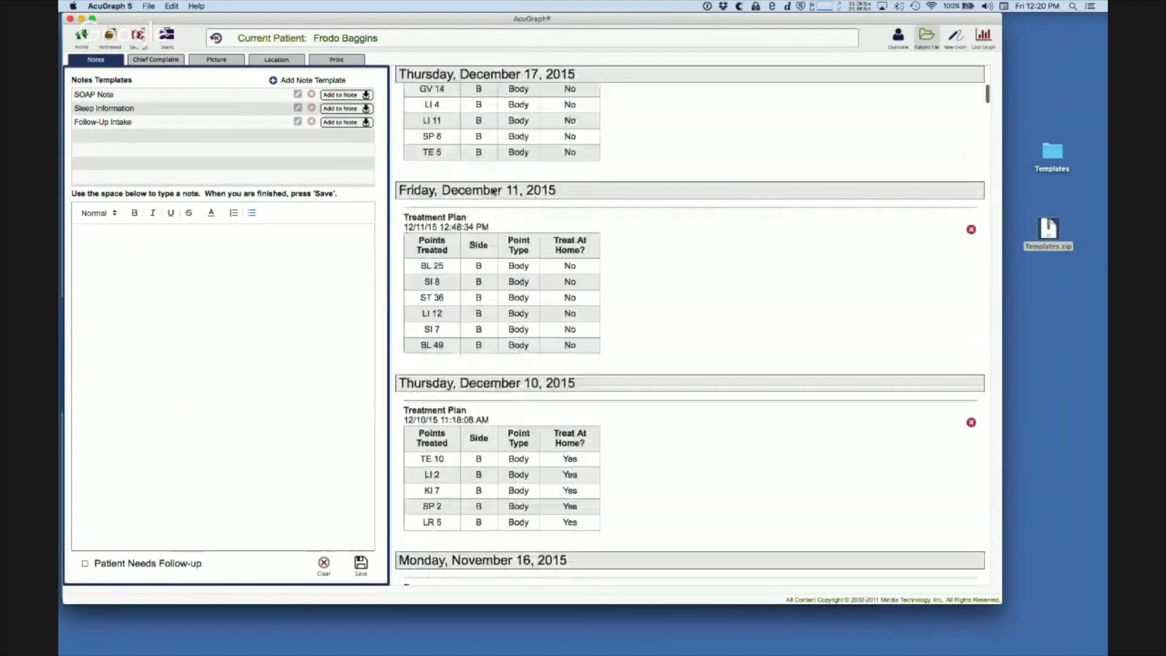
scroll(492, 191, up, 15)
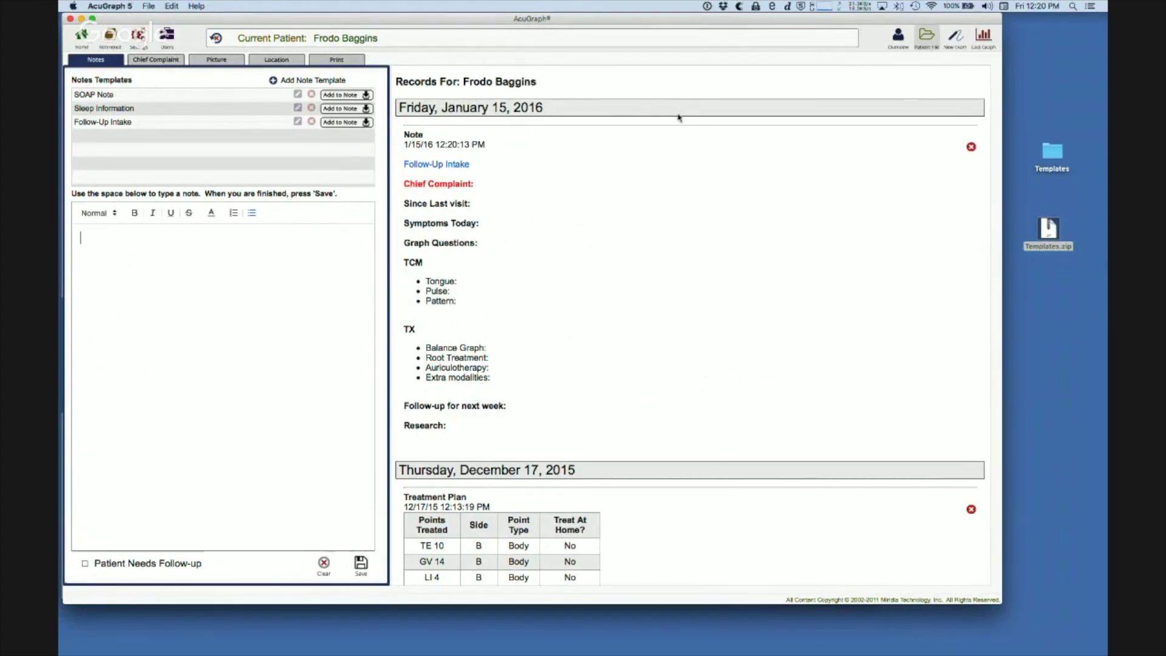
click(971, 147)
click(607, 223)
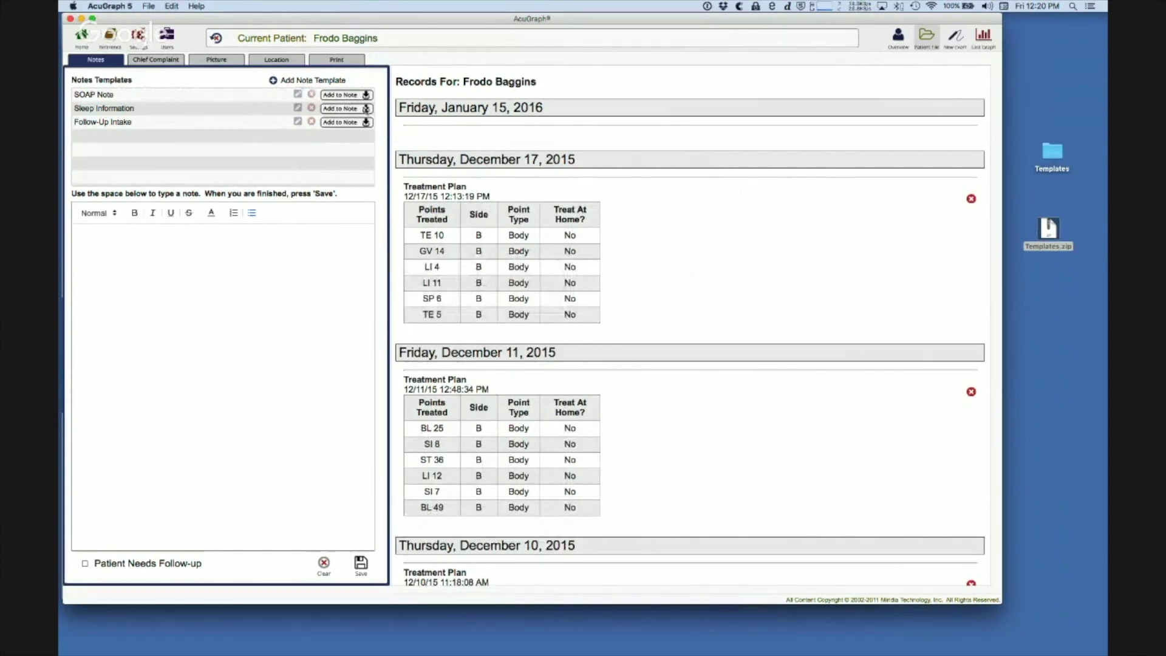
Switch back to the sample templates document in Pages and return to the SOAP Note template on the first page
key(super+Tab)
scroll(219, 205, up, 5)
scroll(220, 204, up, 15)
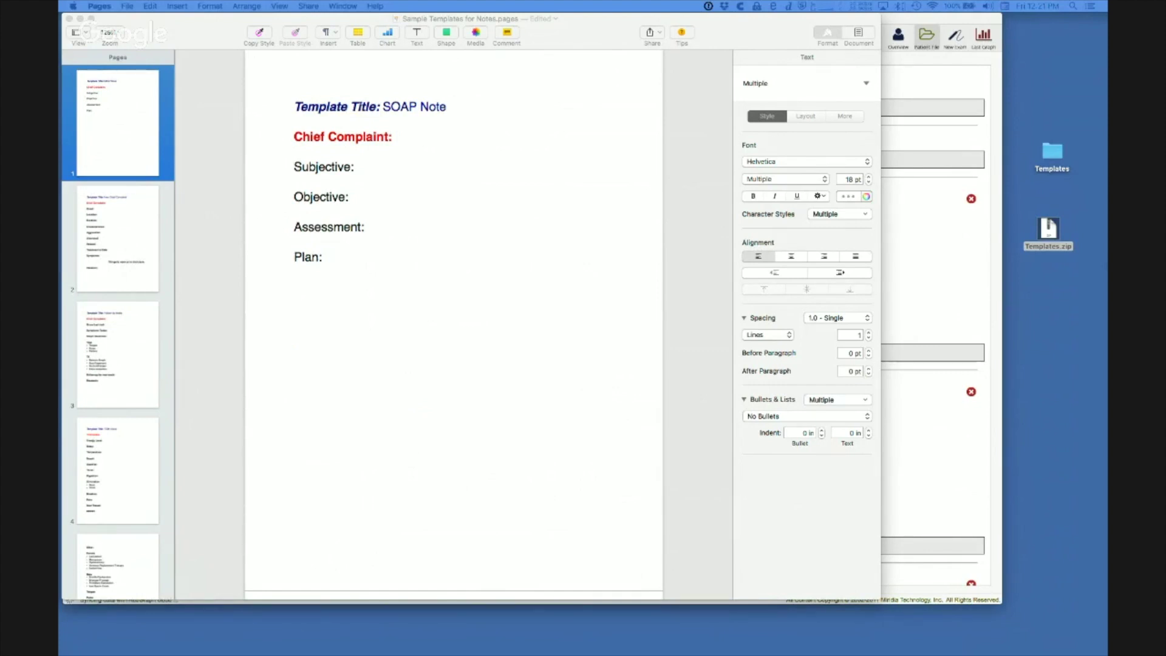
Point out Templates.zip on the desktop and move the Templates folder directly beneath it
click(1049, 234)
drag(1037, 193, 1020, 241)
drag(1011, 193, 1076, 296)
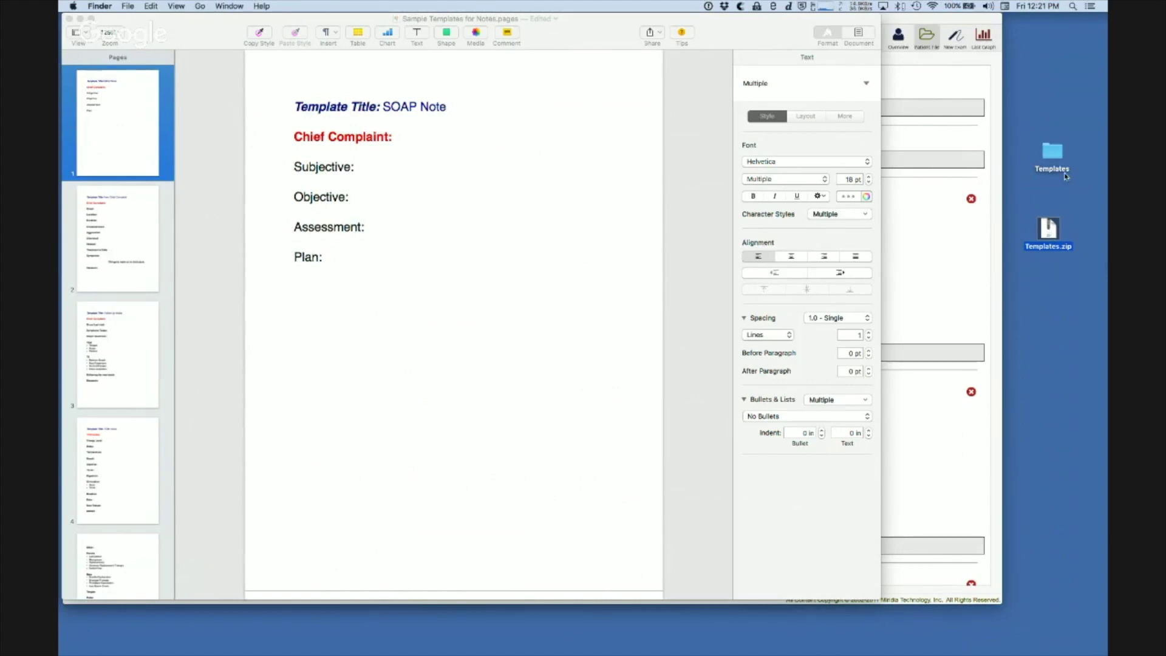
drag(1054, 157, 1051, 275)
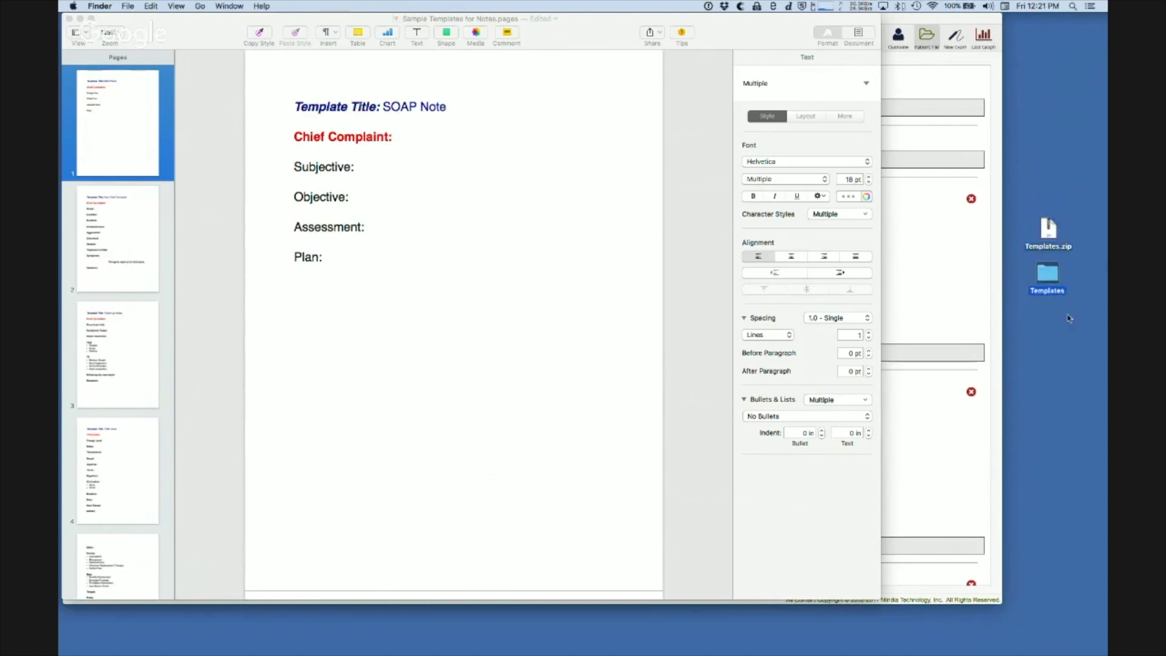
Point out the .docx, .pages and .pdf versions of Sample Templates for Notes in the Templates folder, and return to AcuGraph's Follow-Up Intake template
double_click(1051, 275)
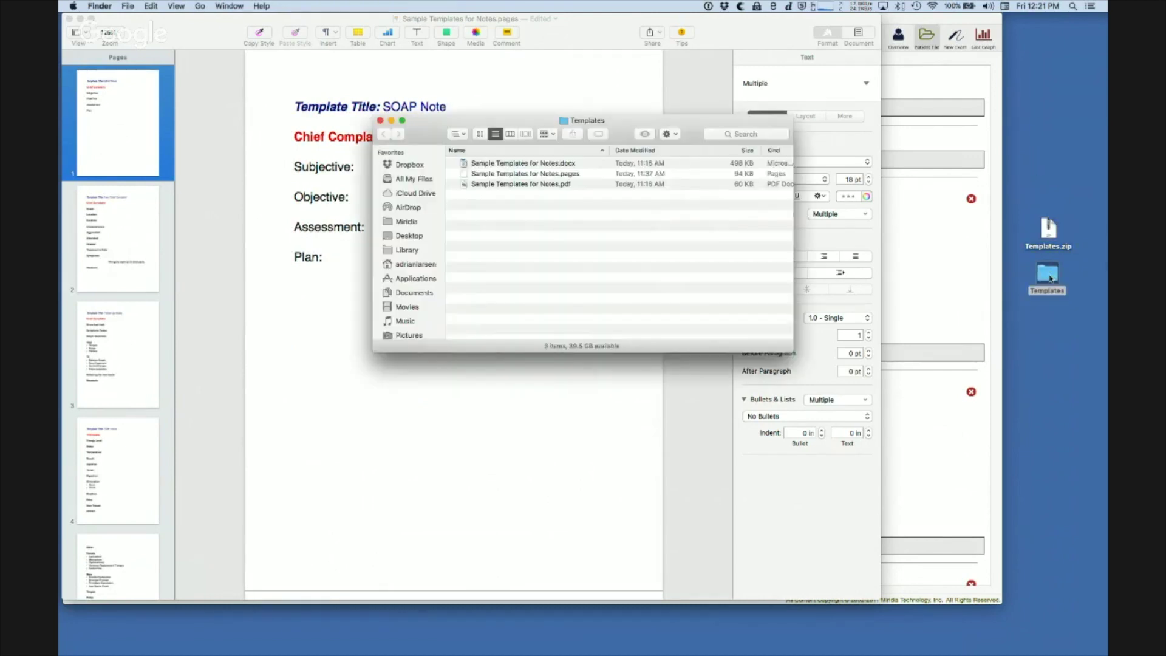
click(492, 165)
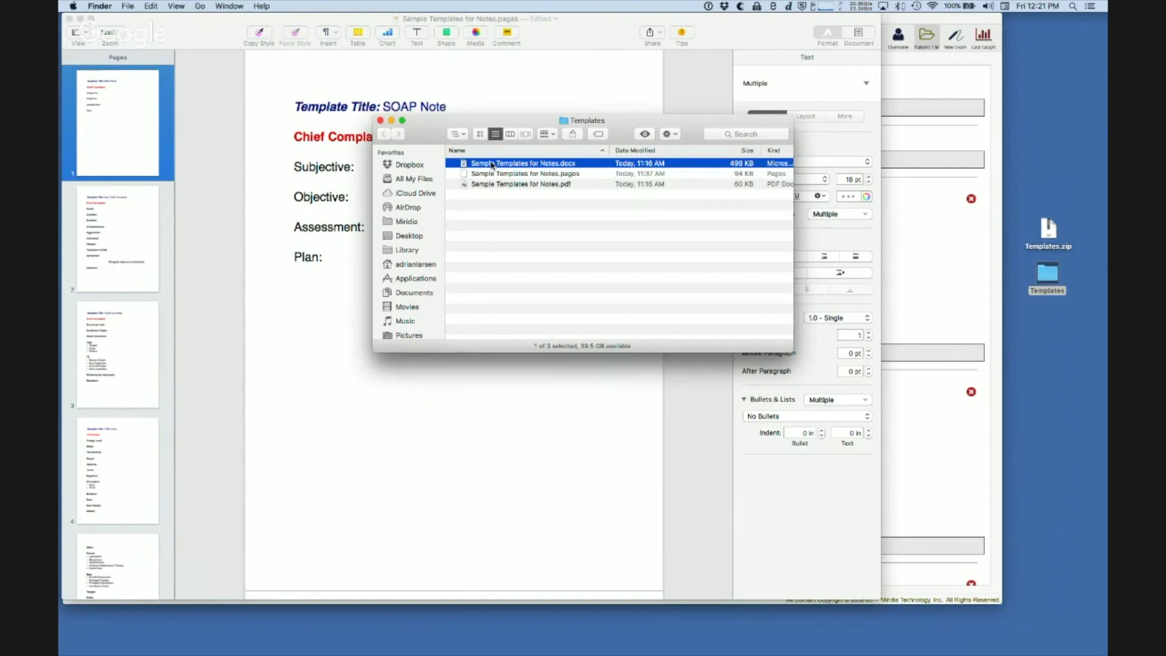
click(564, 175)
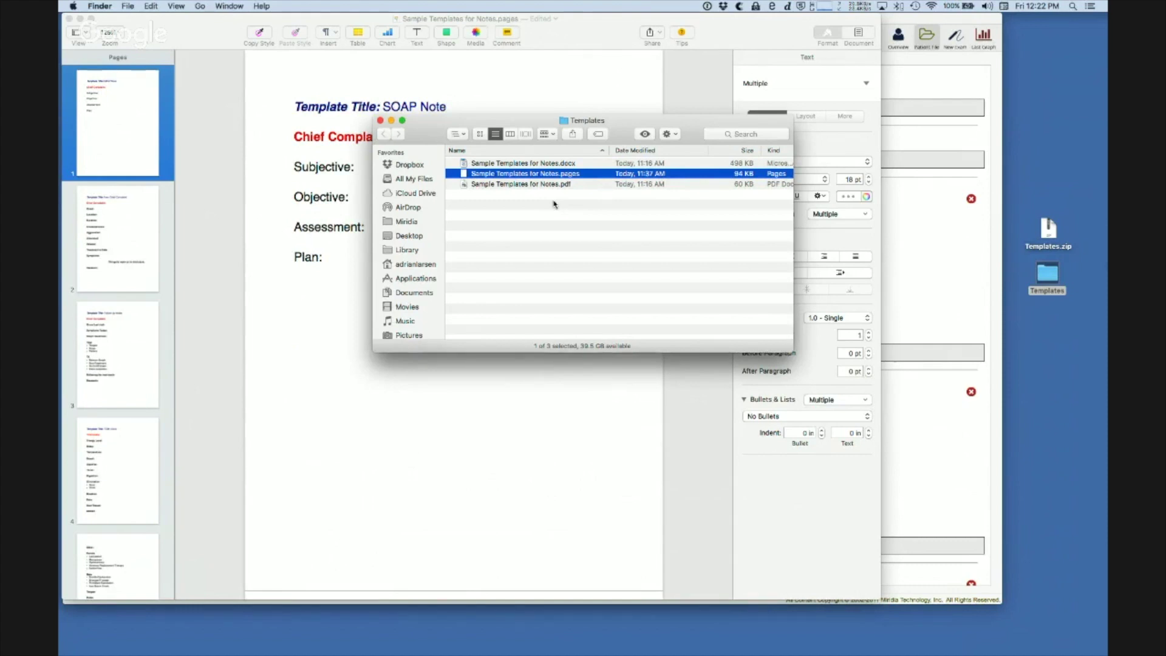
click(543, 186)
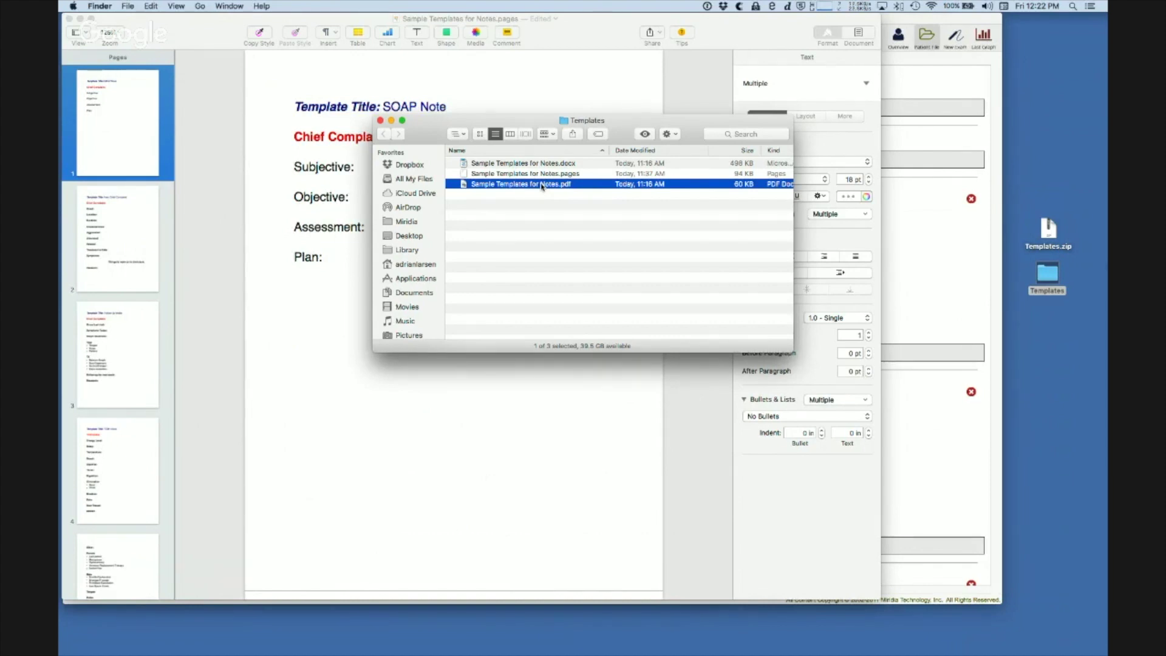
click(907, 298)
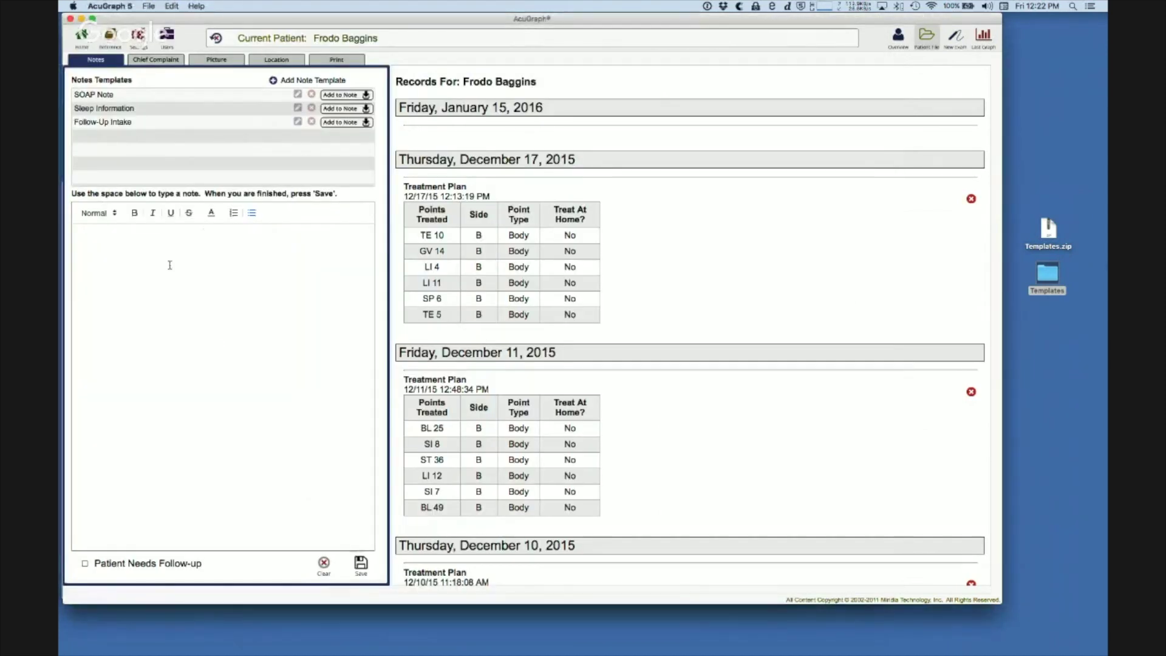
click(154, 124)
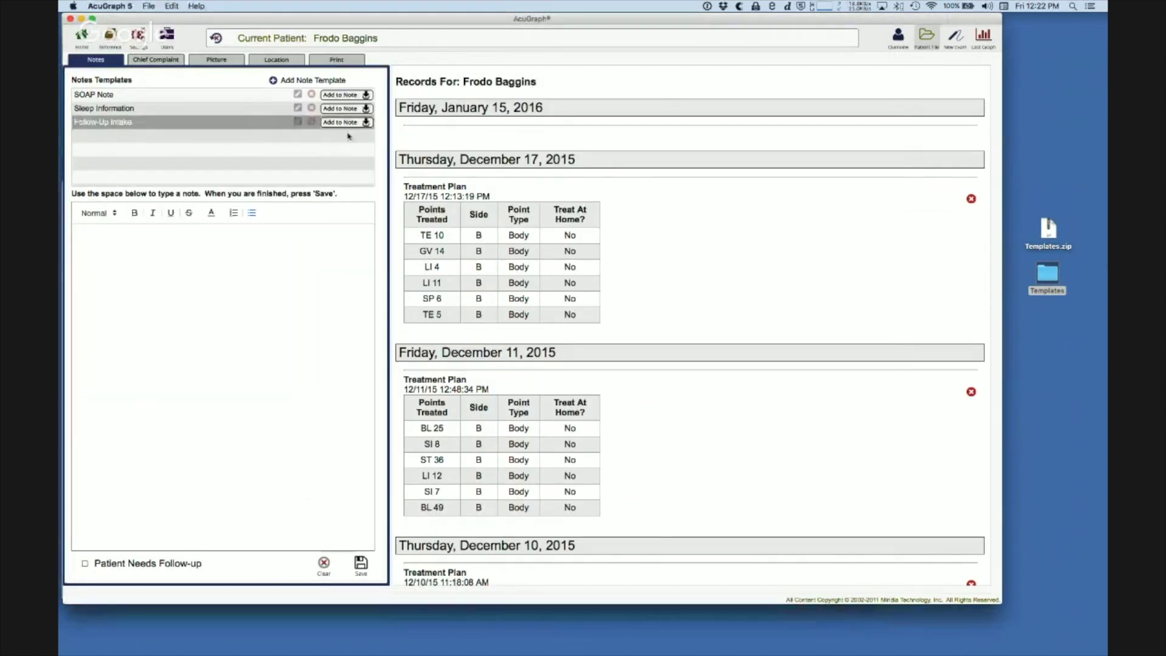
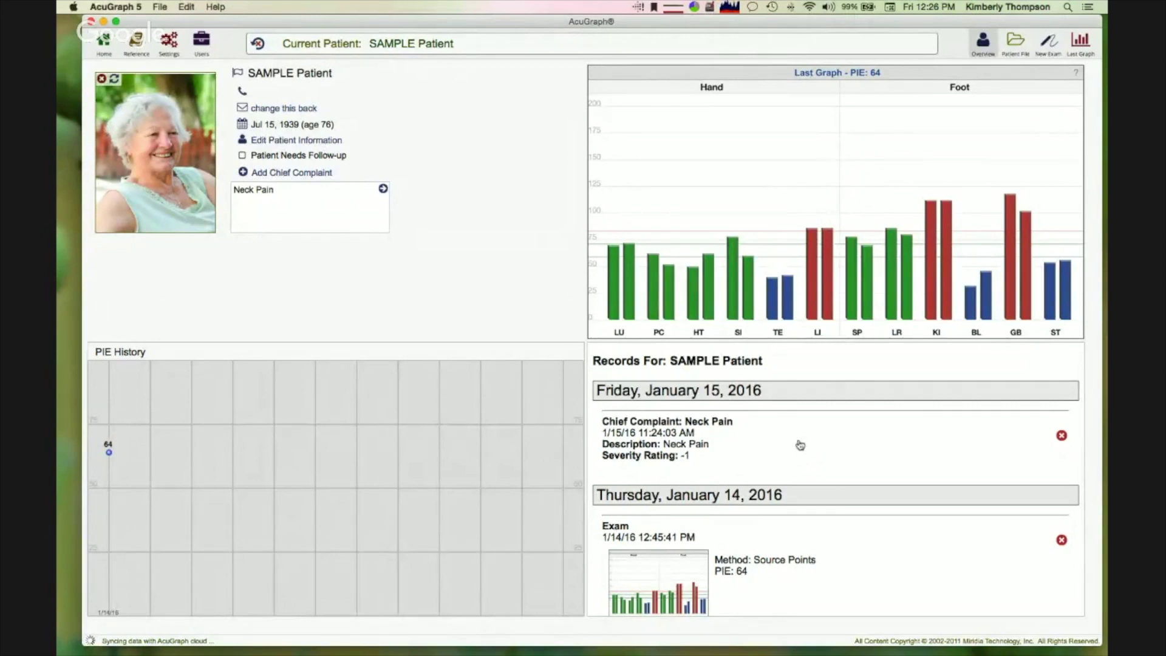
View the sample patient's last graph, and look through the January 14, 2016 TCM Intake and Chief Complaint notes in the patient file
click(756, 273)
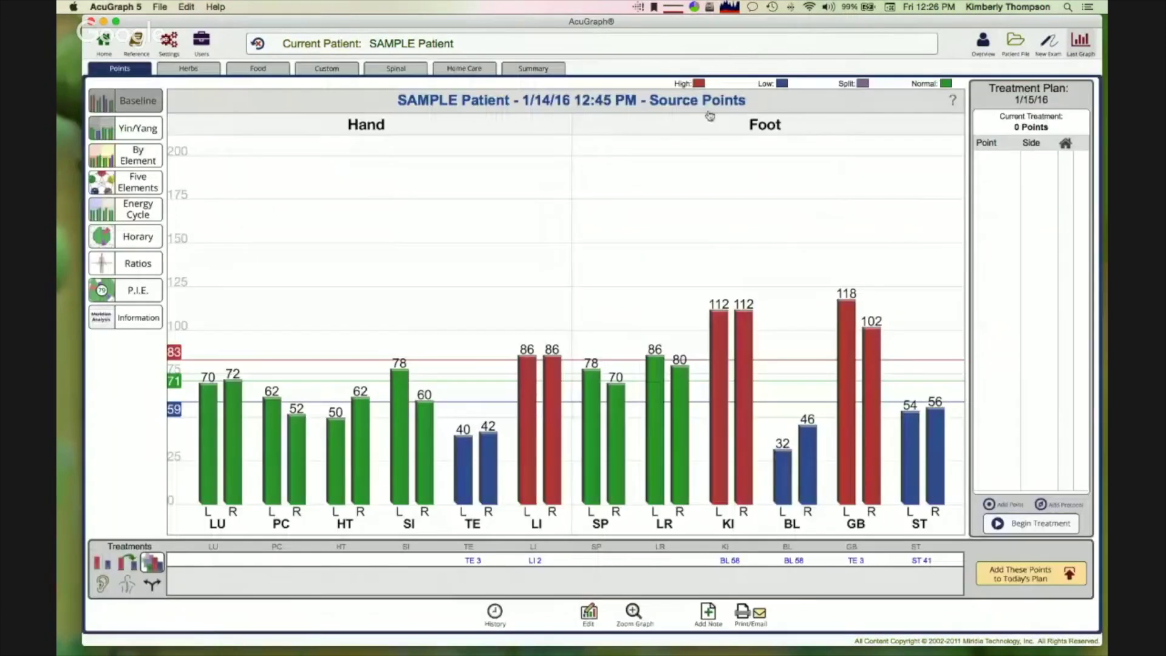
click(1013, 48)
scroll(774, 375, down, 20)
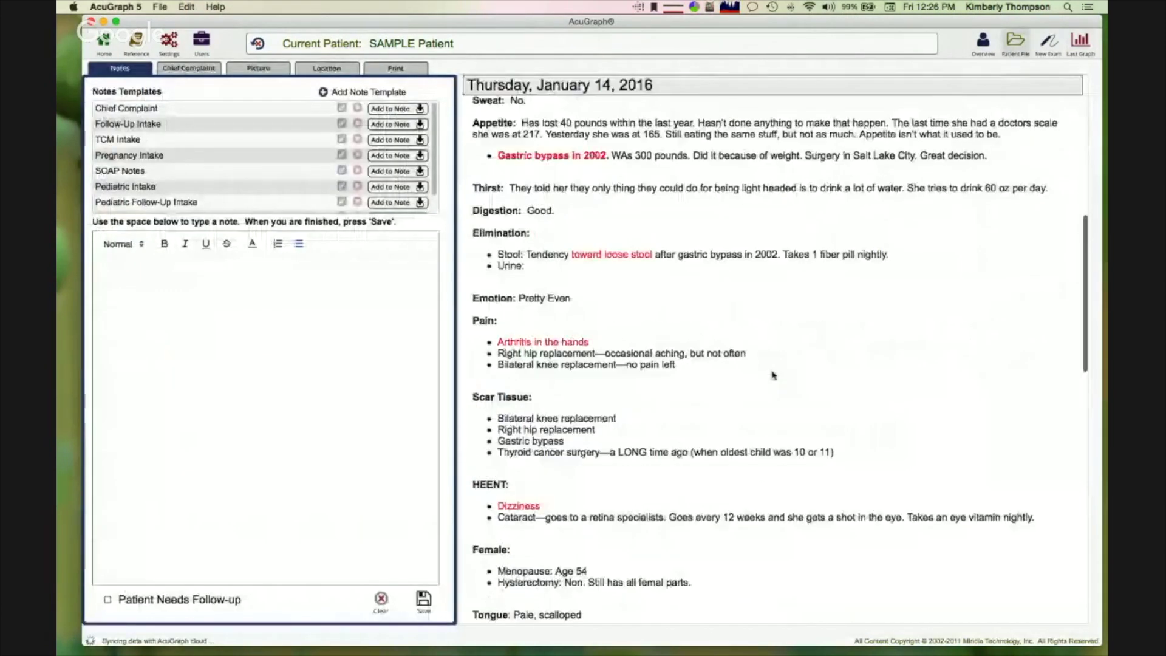
scroll(774, 374, down, 4)
scroll(774, 375, up, 15)
scroll(773, 374, up, 10)
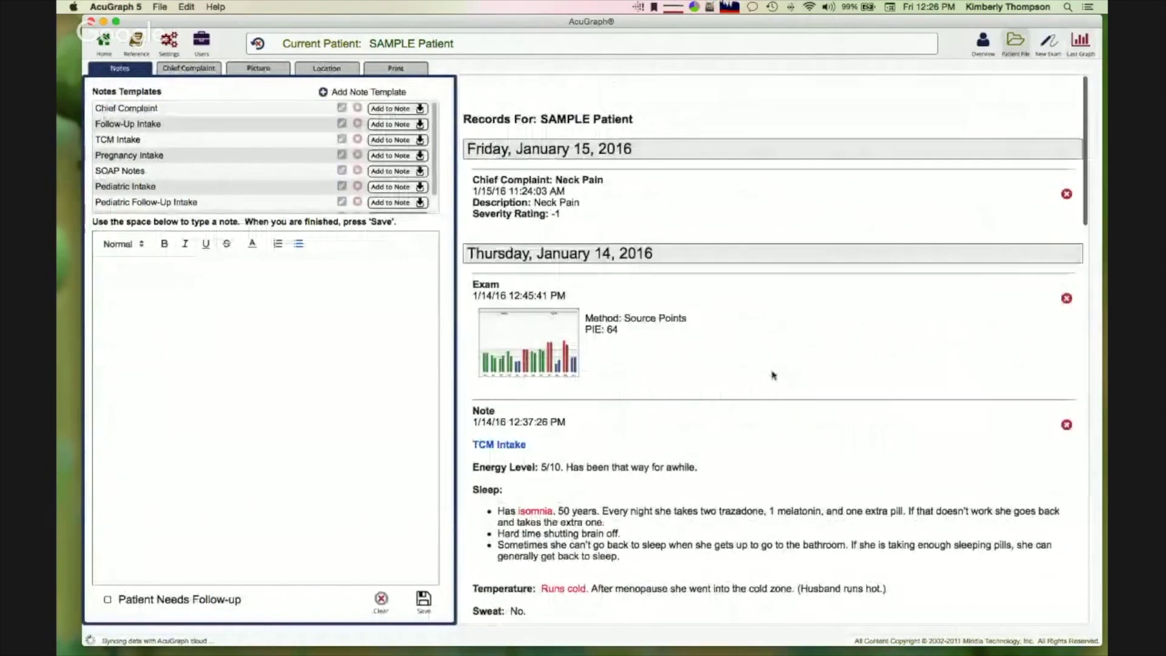
scroll(774, 375, down, 12)
scroll(774, 375, down, 10)
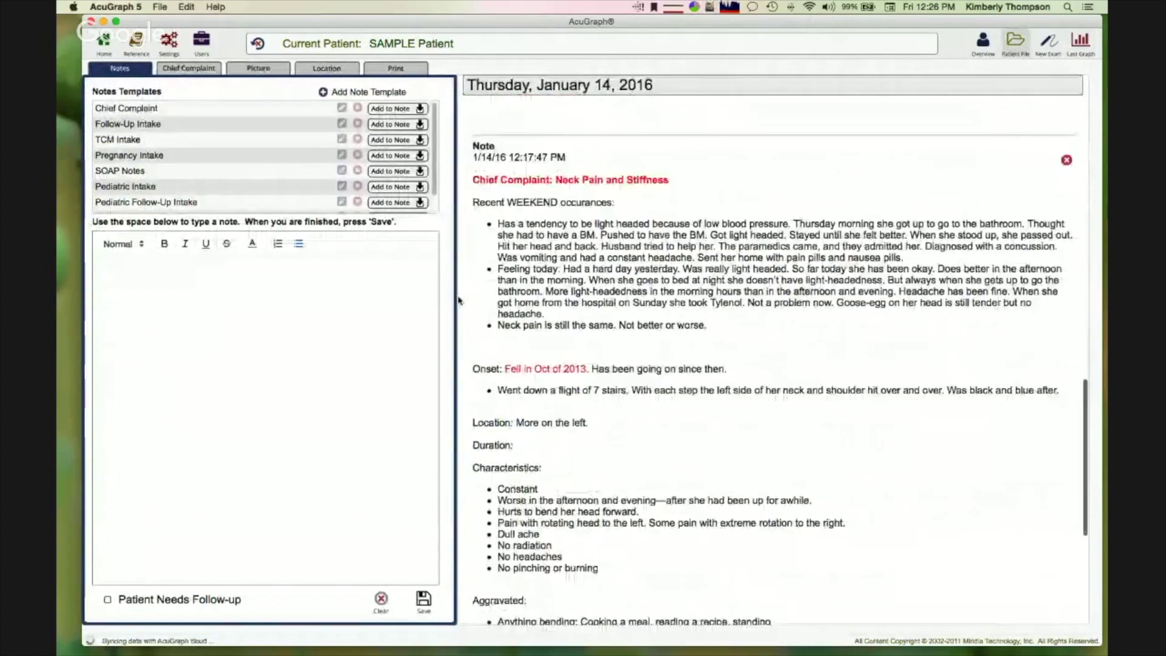
Add the Chief Complaint template to the patient note and look over its headings
click(130, 280)
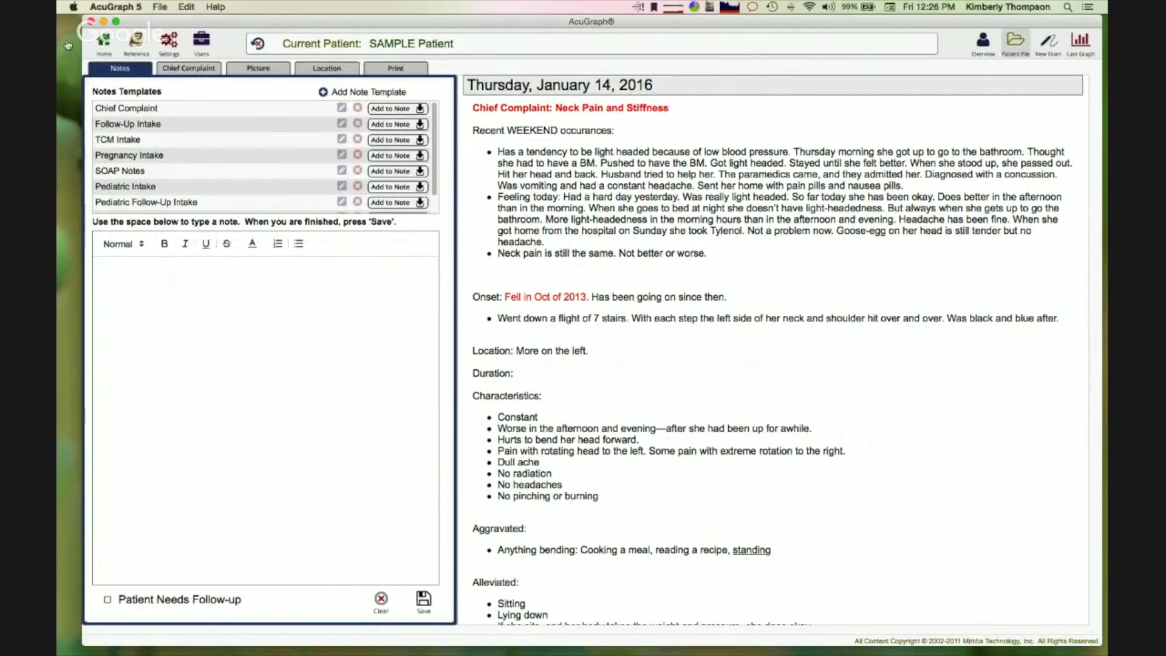
click(401, 110)
scroll(298, 390, down, 1)
scroll(298, 389, down, 5)
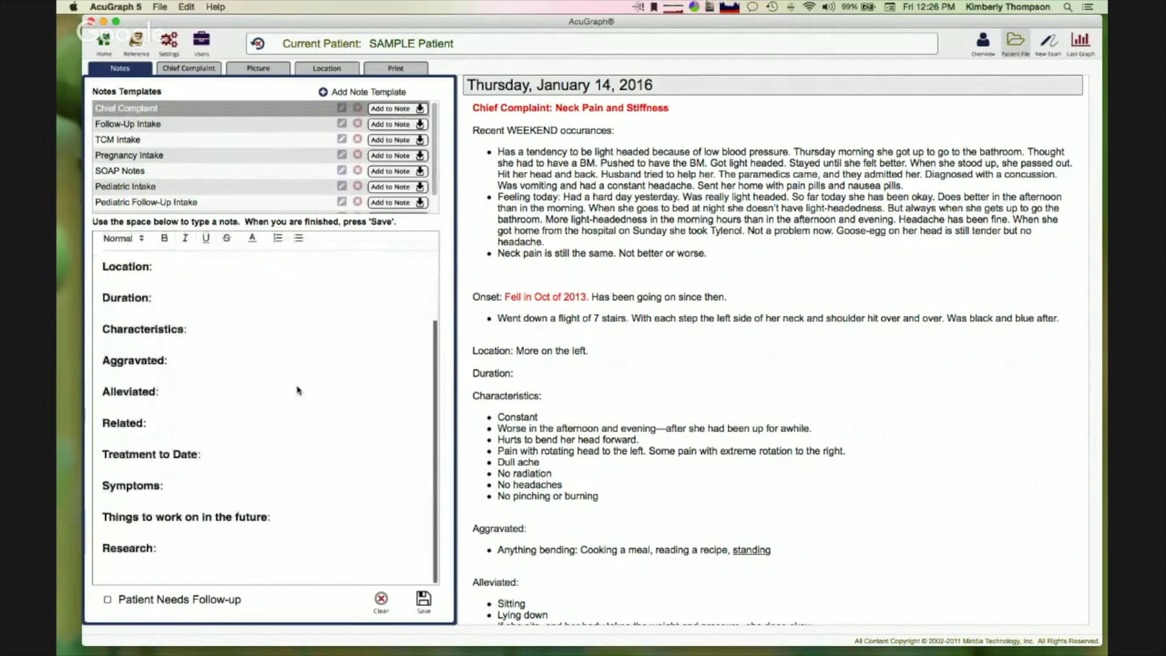
scroll(298, 389, up, 6)
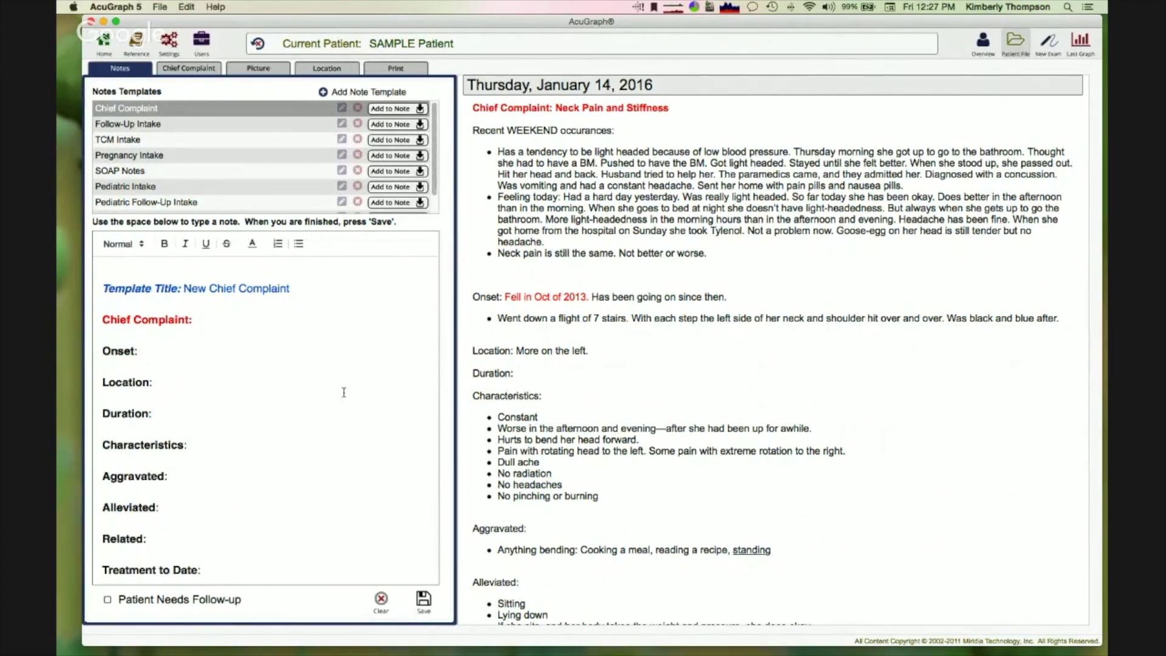
Enter "Neck Pain" after the red Chief Complaint heading in the note
double_click(170, 323)
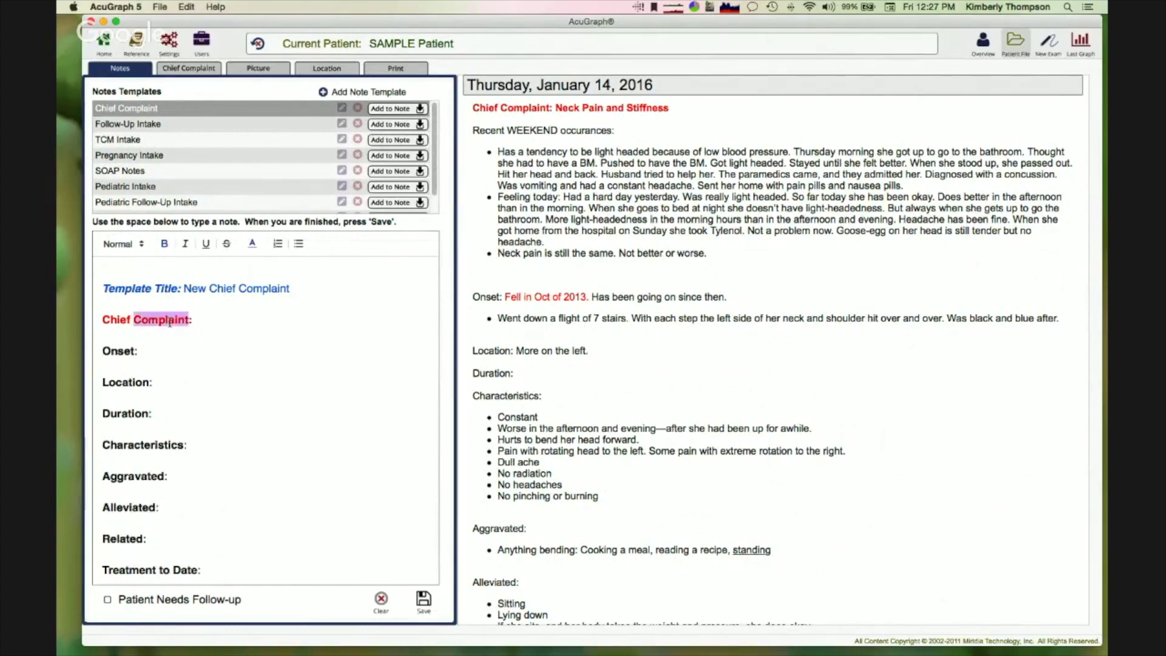
click(229, 321)
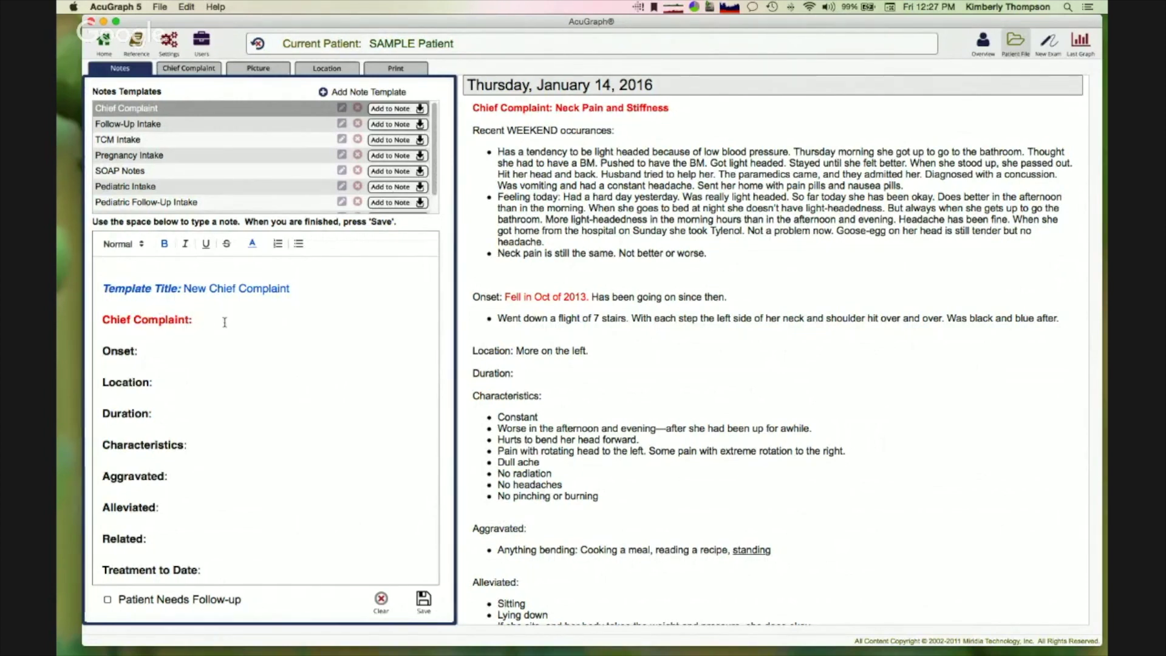
text(Neck Pain)
key(BackSpace)
key(BackSpace)
key(BackSpace)
key(BackSpace)
text(ain)
Go through the note's remaining headings, from Onset down to Research
click(191, 355)
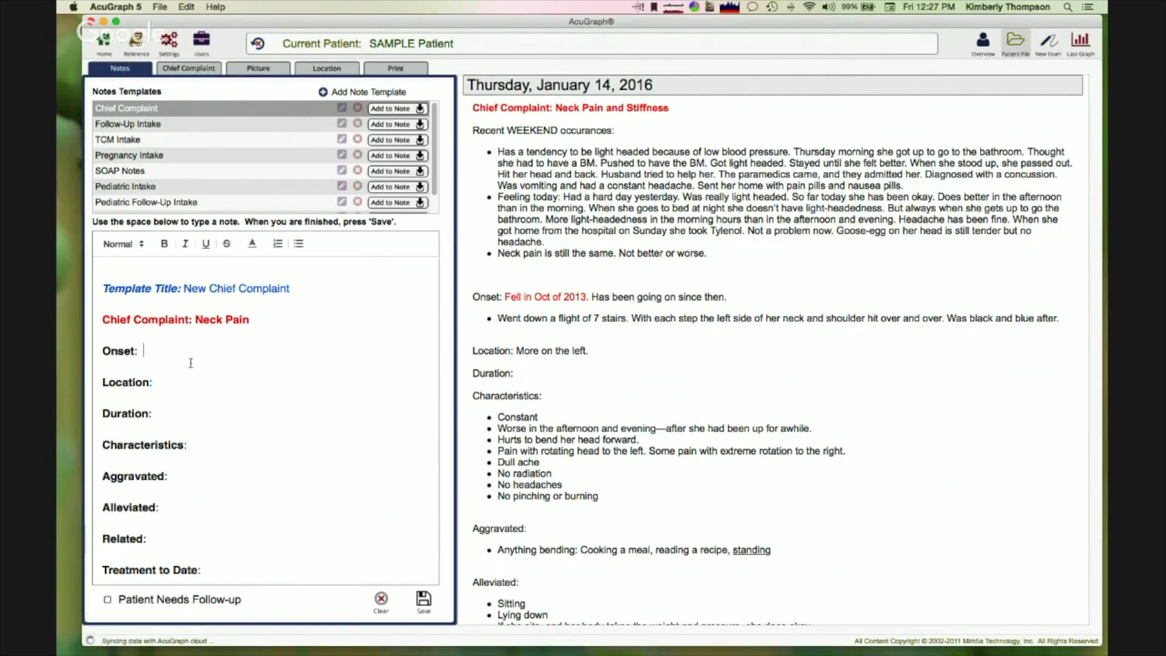
scroll(156, 370, down, 1)
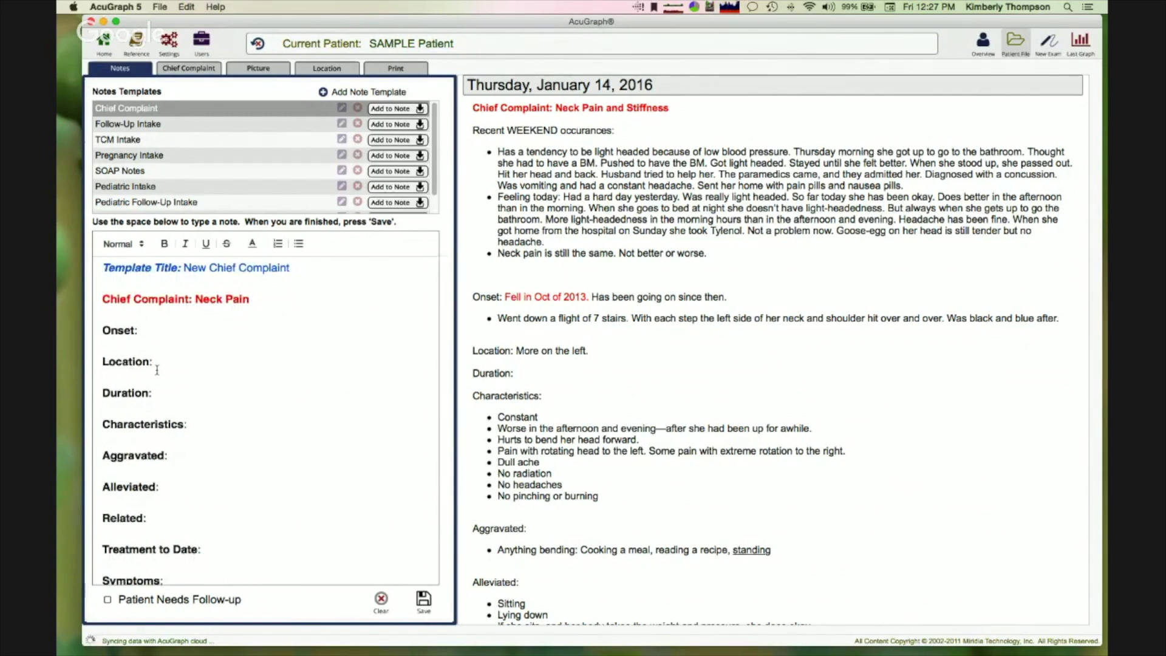
click(164, 396)
click(213, 501)
scroll(204, 410, down, 1)
scroll(204, 410, up, 1)
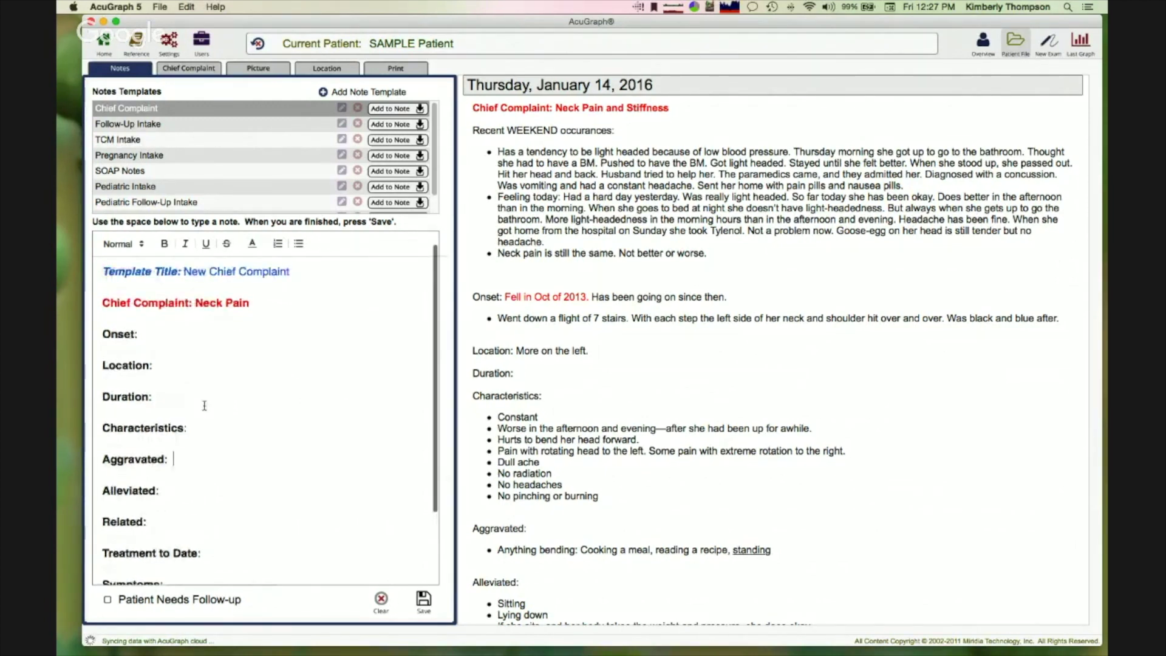
scroll(205, 410, down, 1)
scroll(204, 410, down, 4)
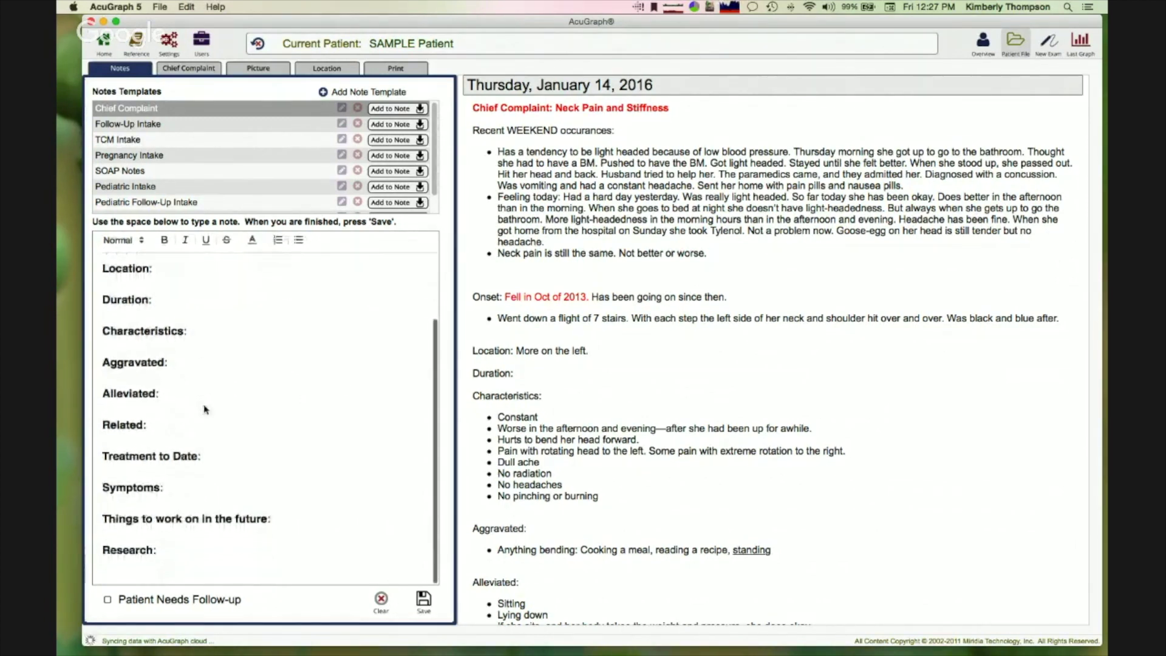
Fill in the Research heading with the prepared text about her supplements and vitamins, their absorption and possible malabsorption after gastric bypass surgery in 2008
click(175, 558)
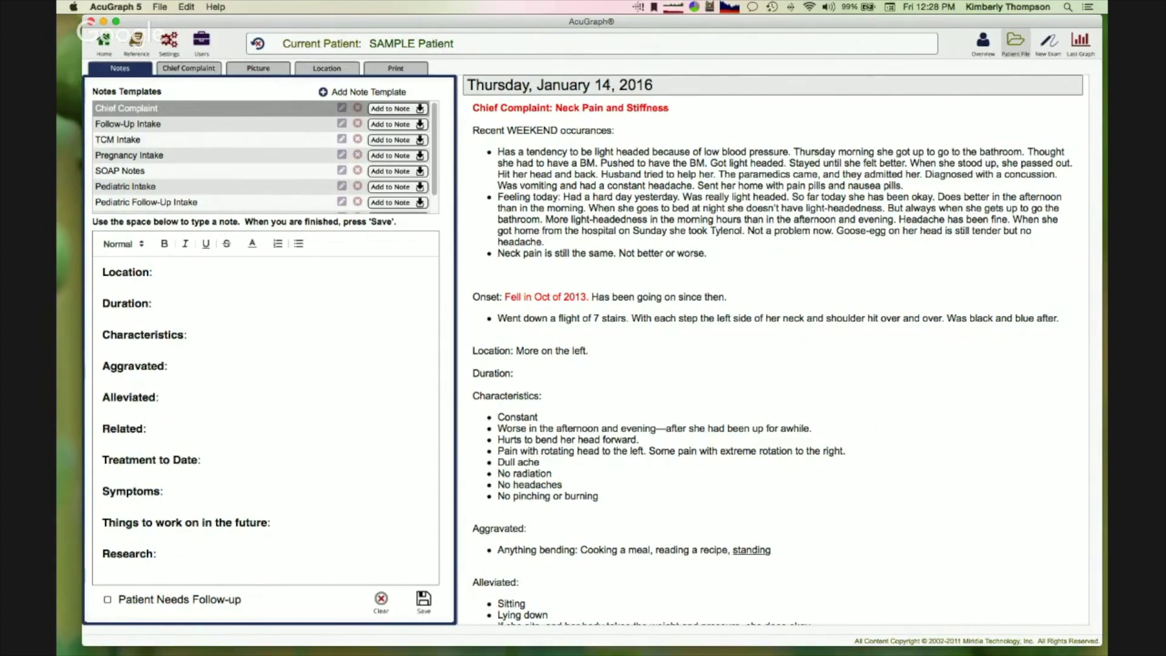
key(super+Tab)
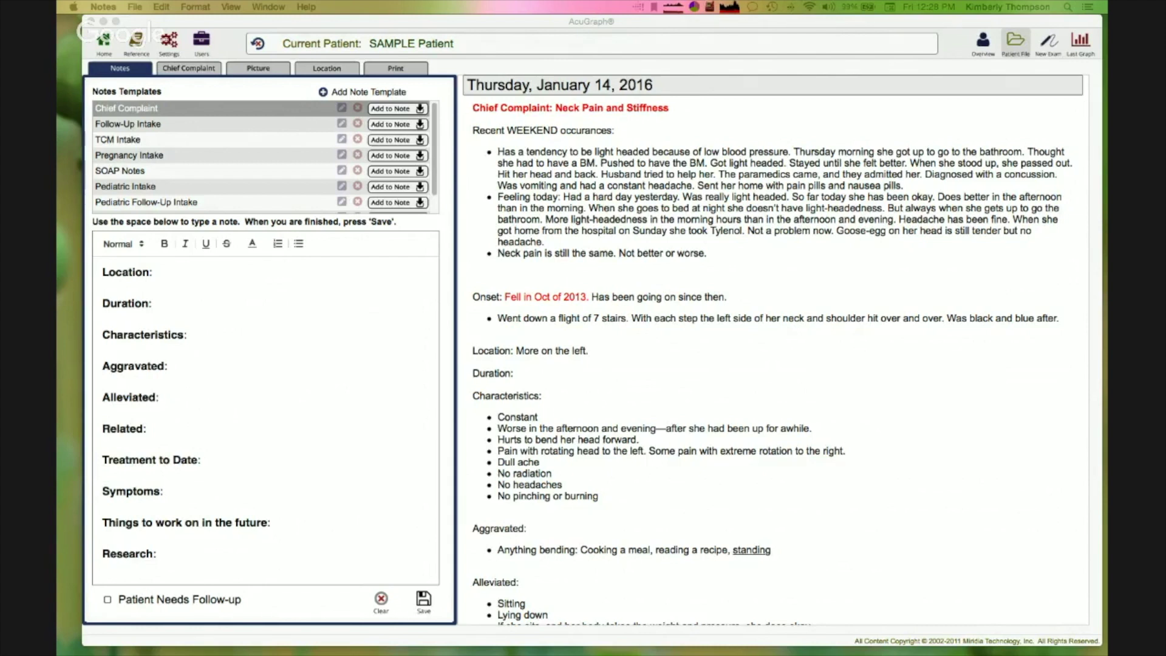
click(176, 561)
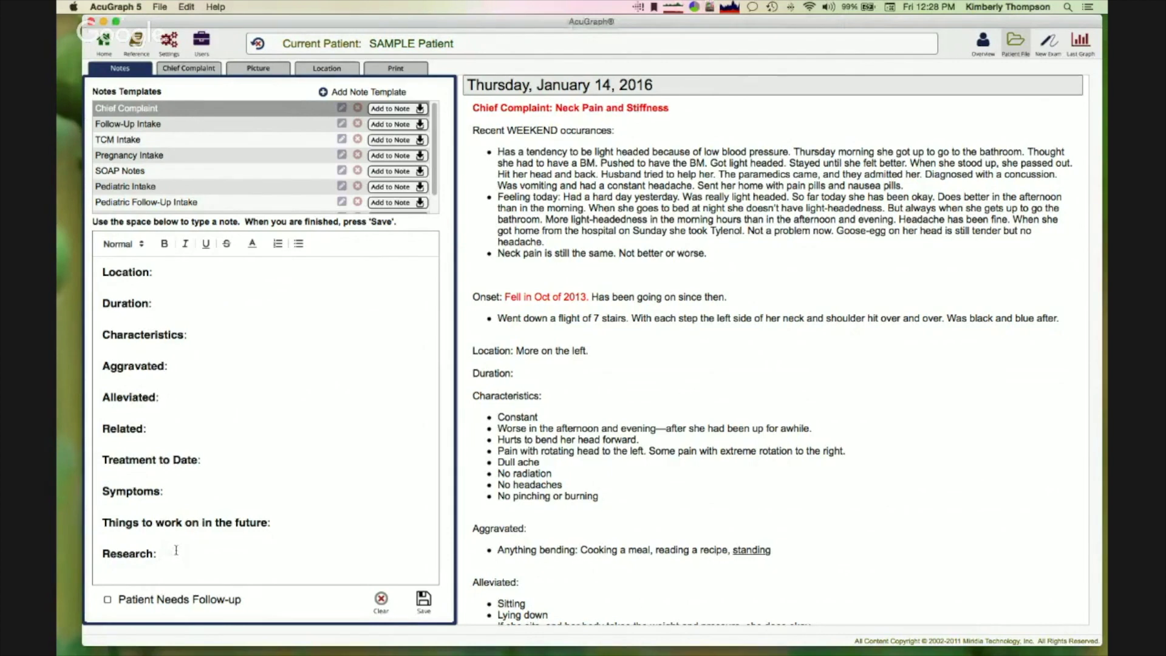
text(Look into all of the supplements and vitamins she is taking. Is she absorbing them? If treatment doesn't resolve dizziness issue, then it may be a malabsorption problem. Especially because she had gastric bypass surgery in 2008.)
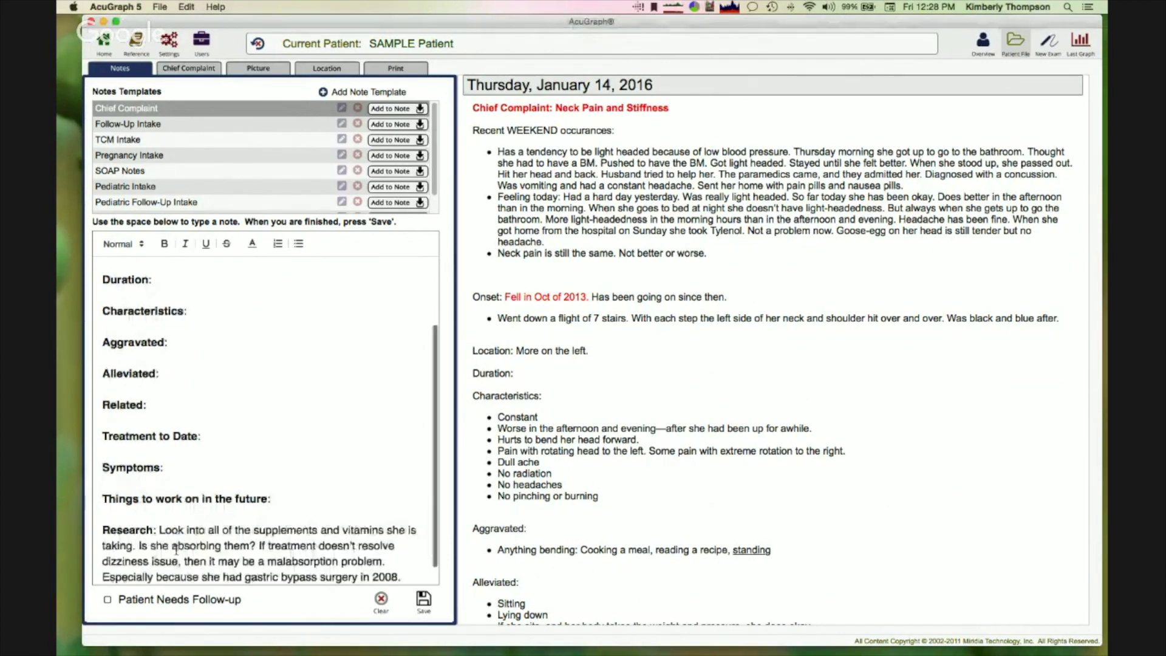
scroll(342, 331, down, 1)
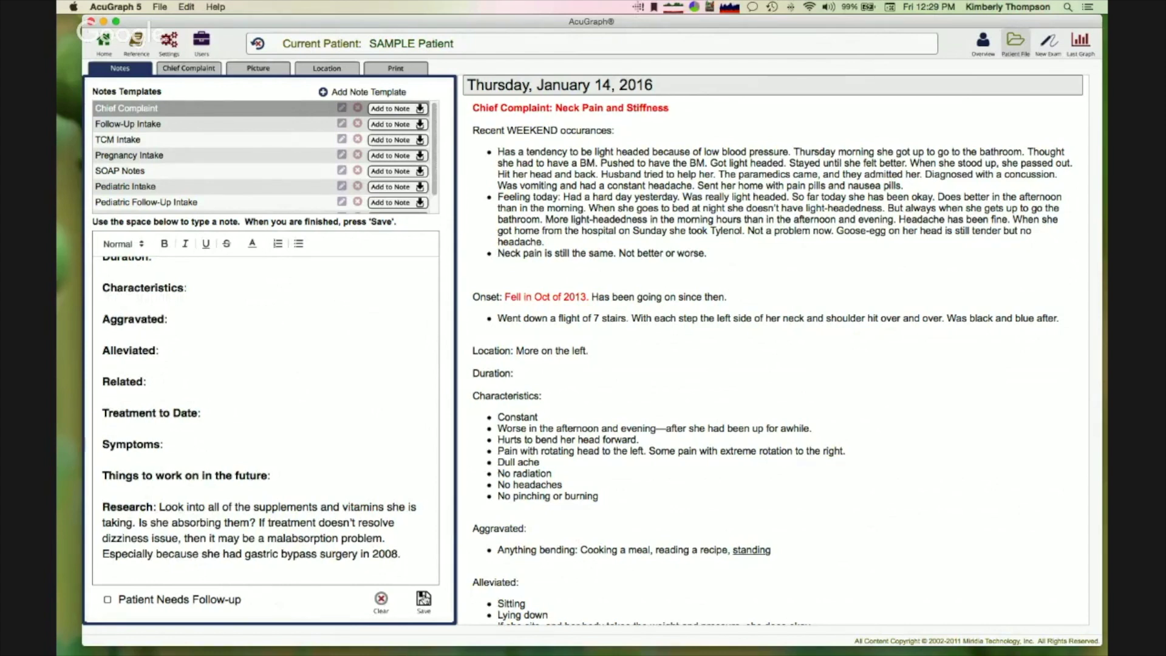
Copy the whole text entered after the Research heading, leaving out the heading itself
click(256, 522)
drag(159, 507, 411, 554)
right_click(304, 523)
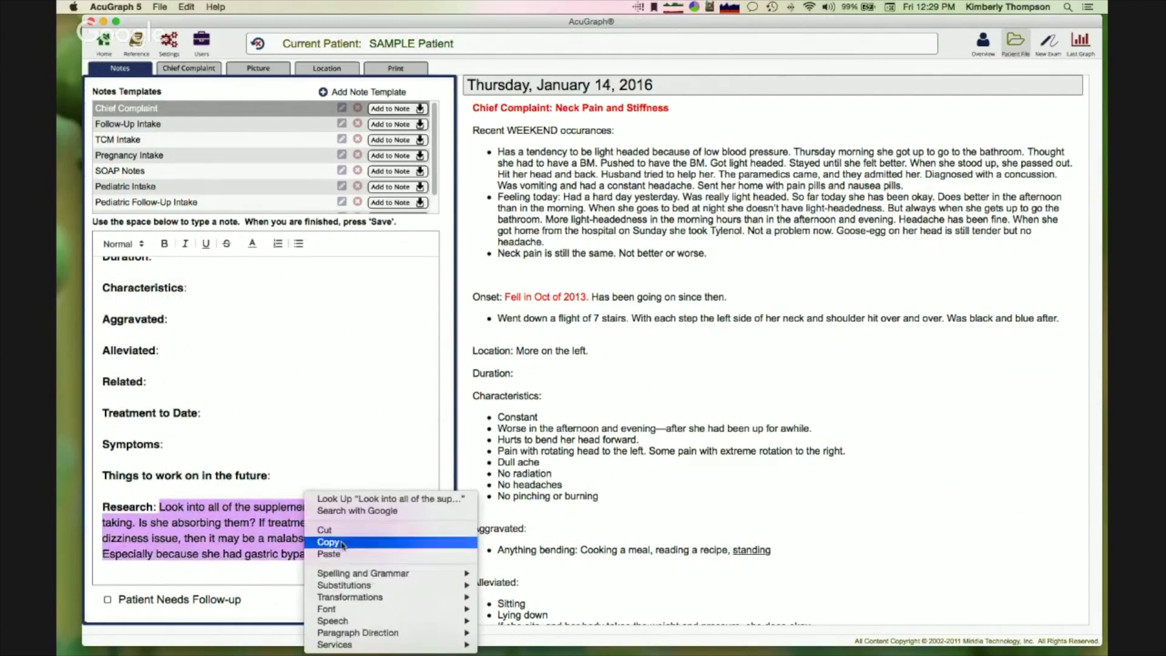
click(322, 534)
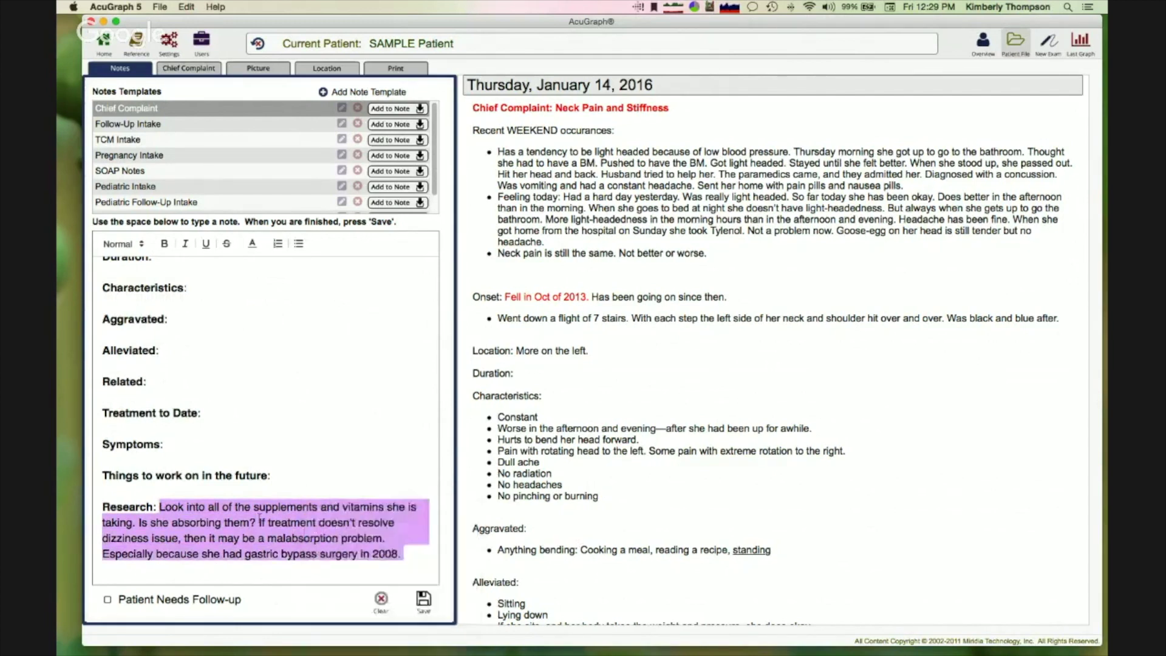
Save the note to the patient's records and check its Research entry under January 15, 2016
click(424, 600)
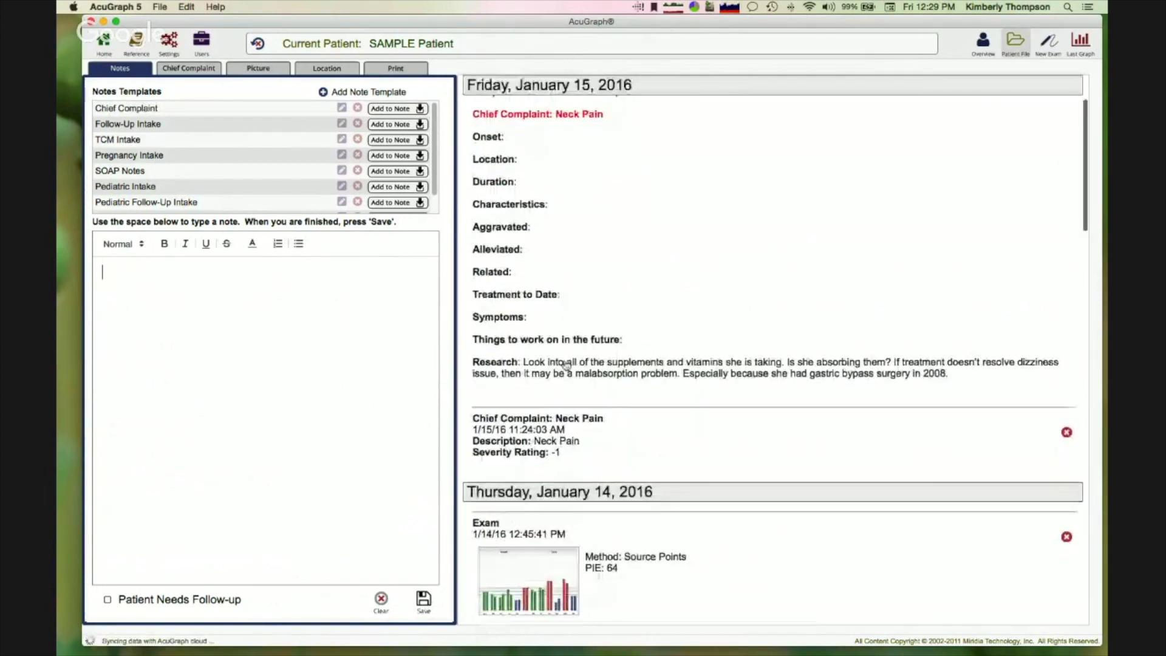
scroll(531, 341, down, 2)
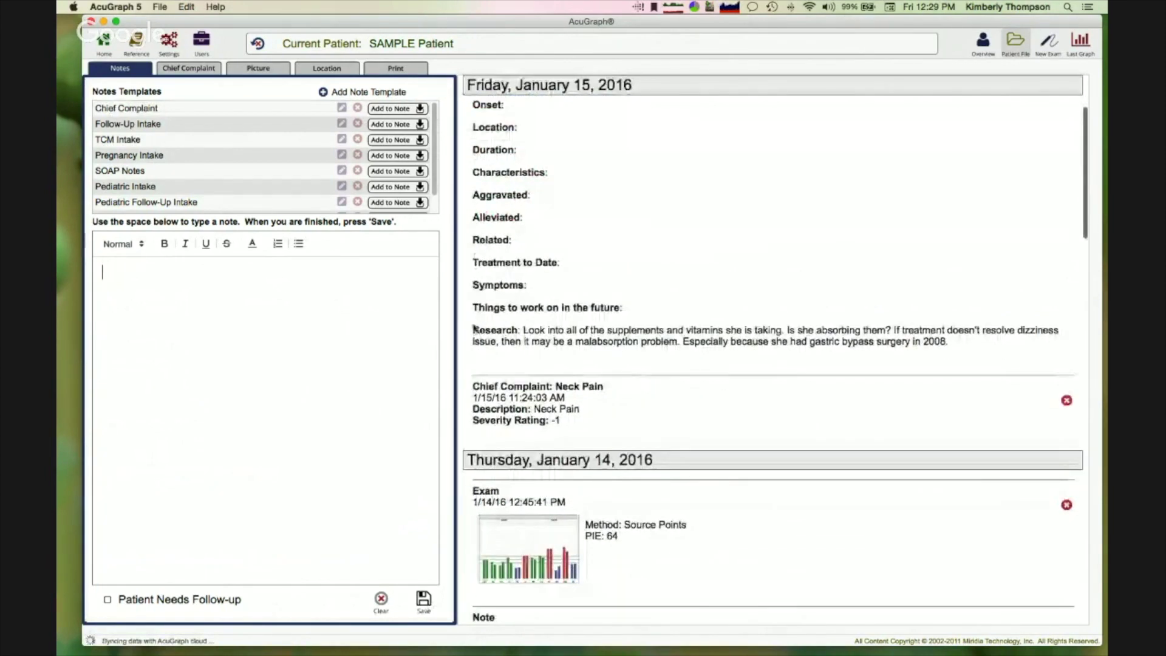
scroll(635, 464, down, 1)
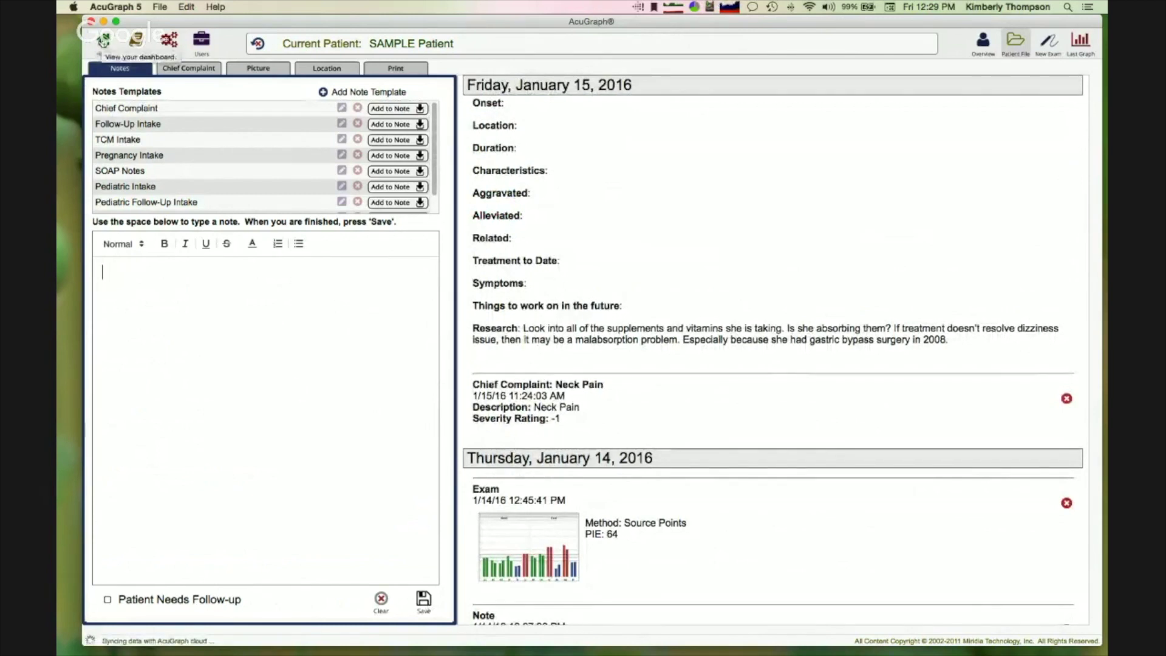
Start a new custom task in Tasks and Reminders and paste the copied research text into it
click(101, 44)
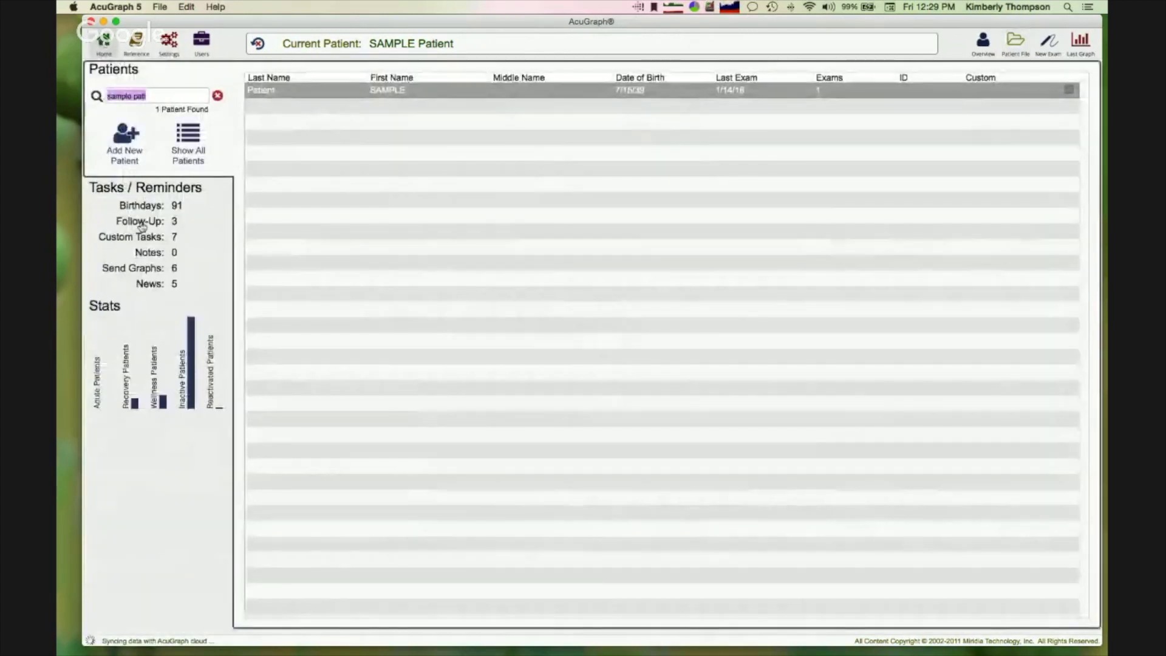
click(142, 226)
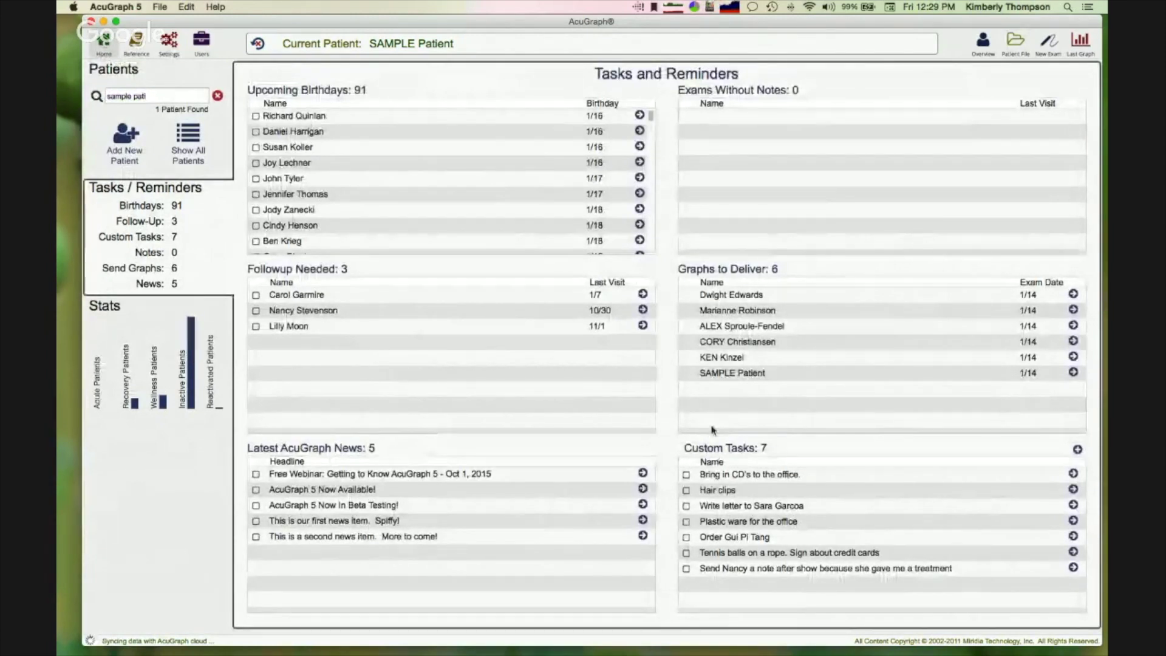
click(1079, 451)
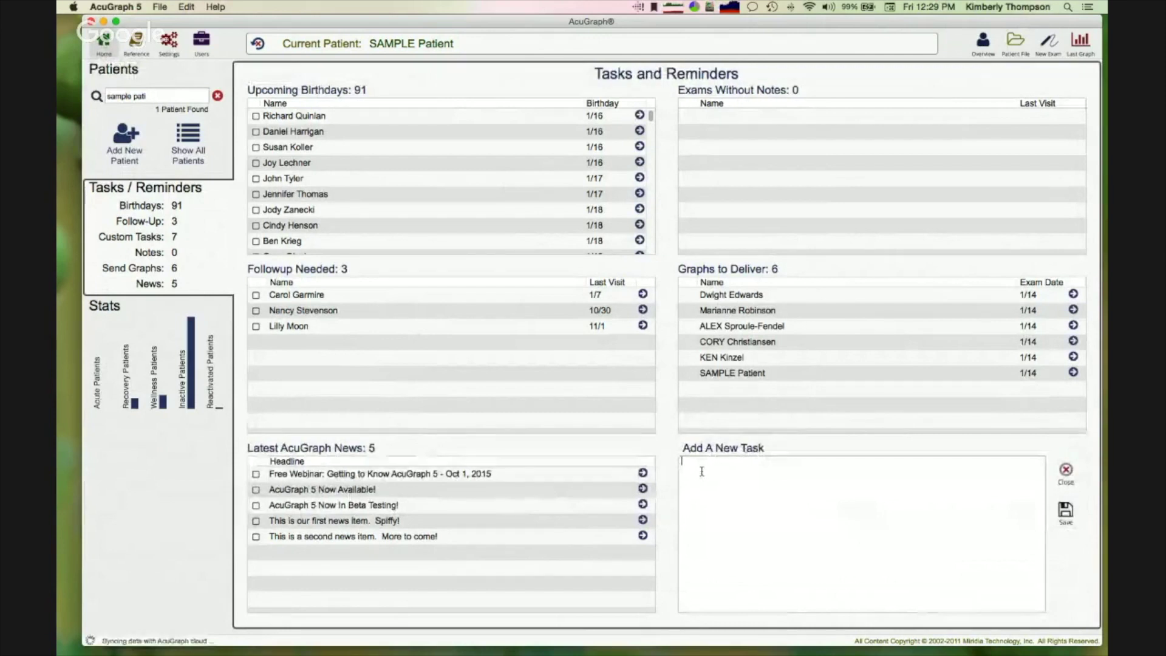
key(super+v)
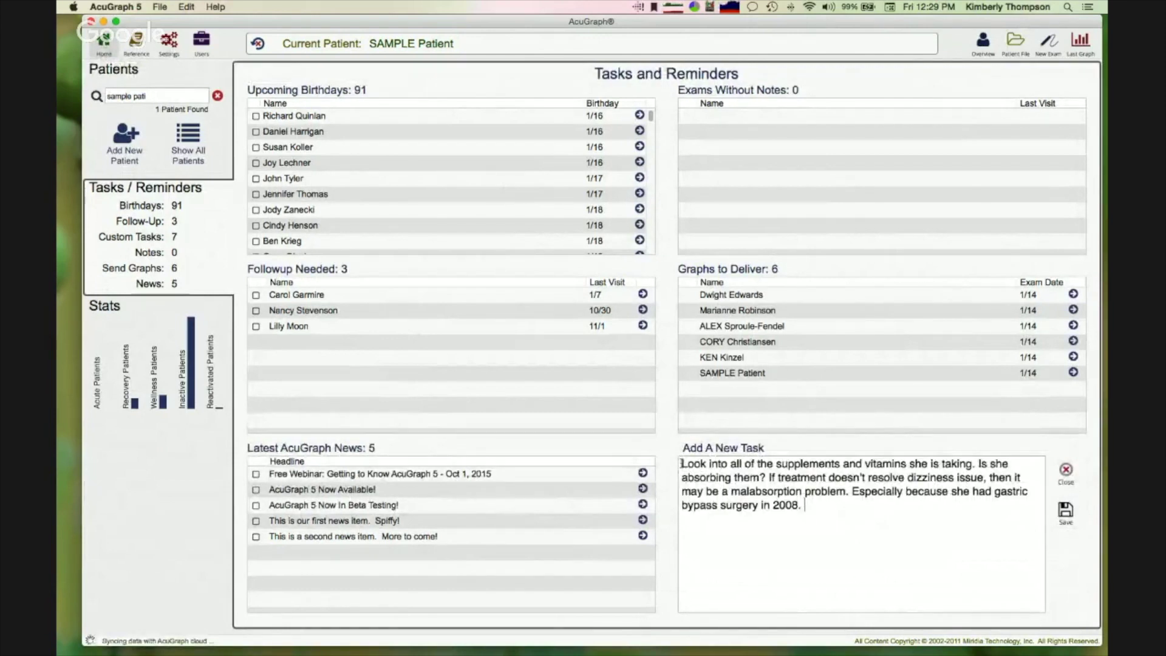
Head the task with "Sample Patient: 1/14/16", separated from the research text by a blank line, and save the task
click(681, 464)
text(Sample Patient)
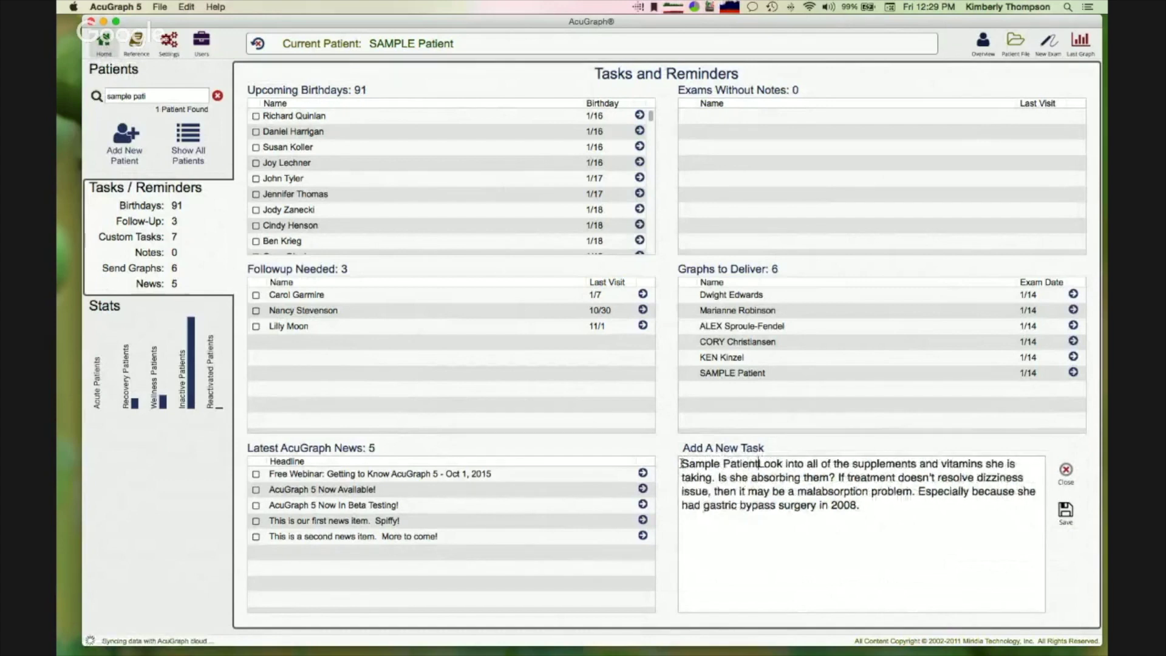
text(: )
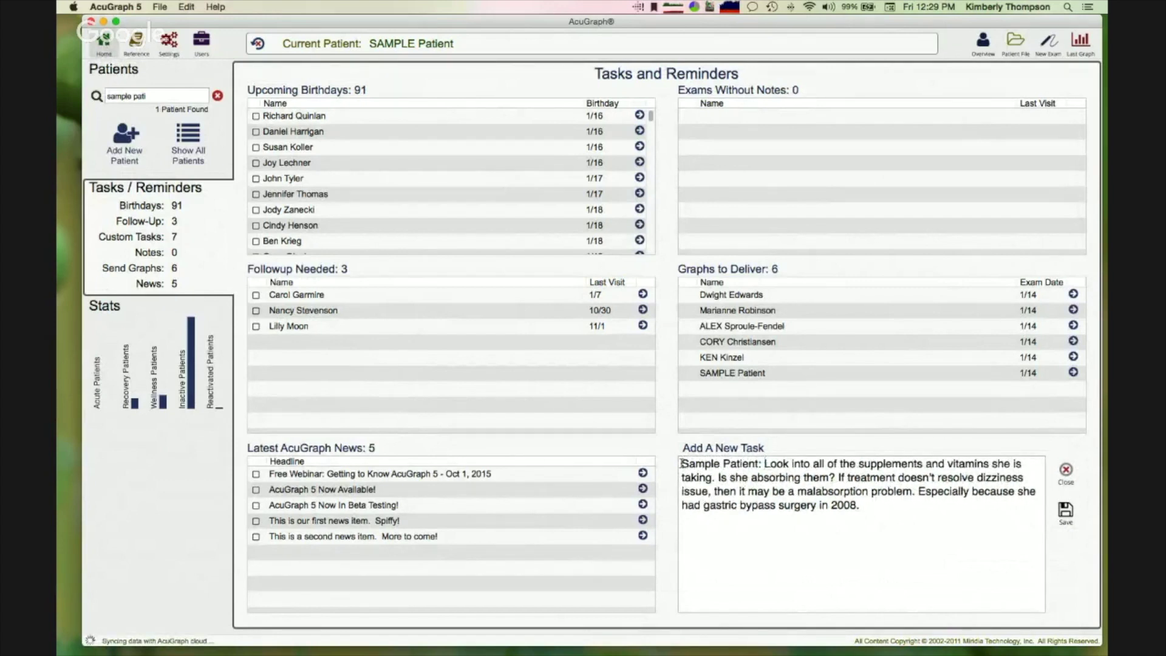
text(1/14)
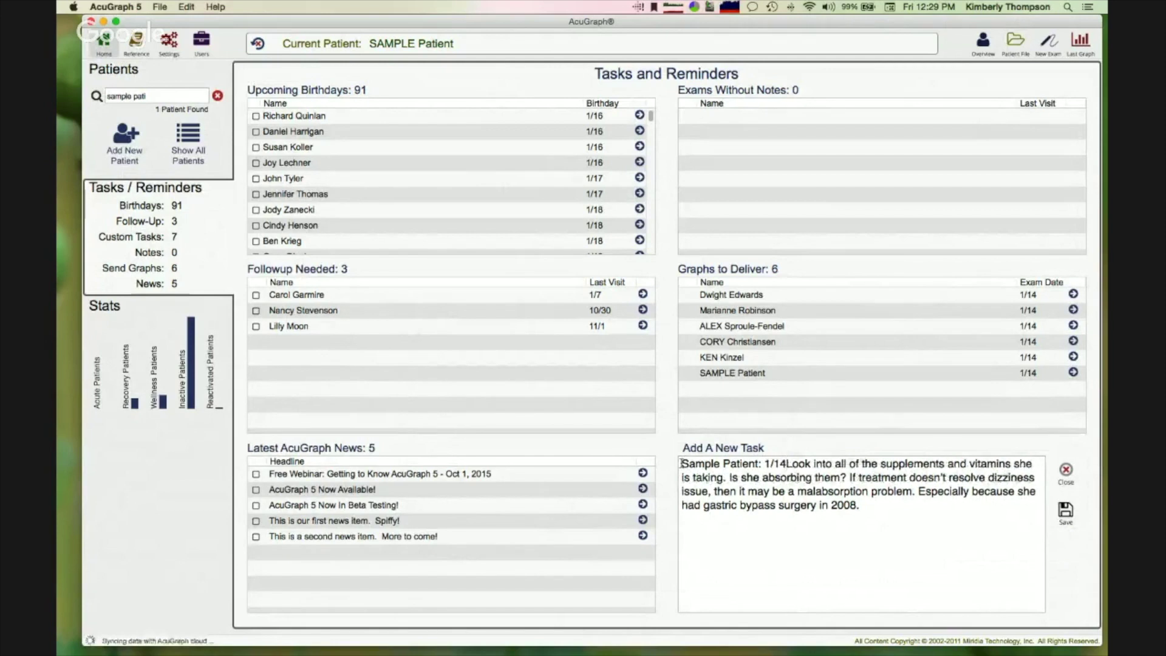
text(/16)
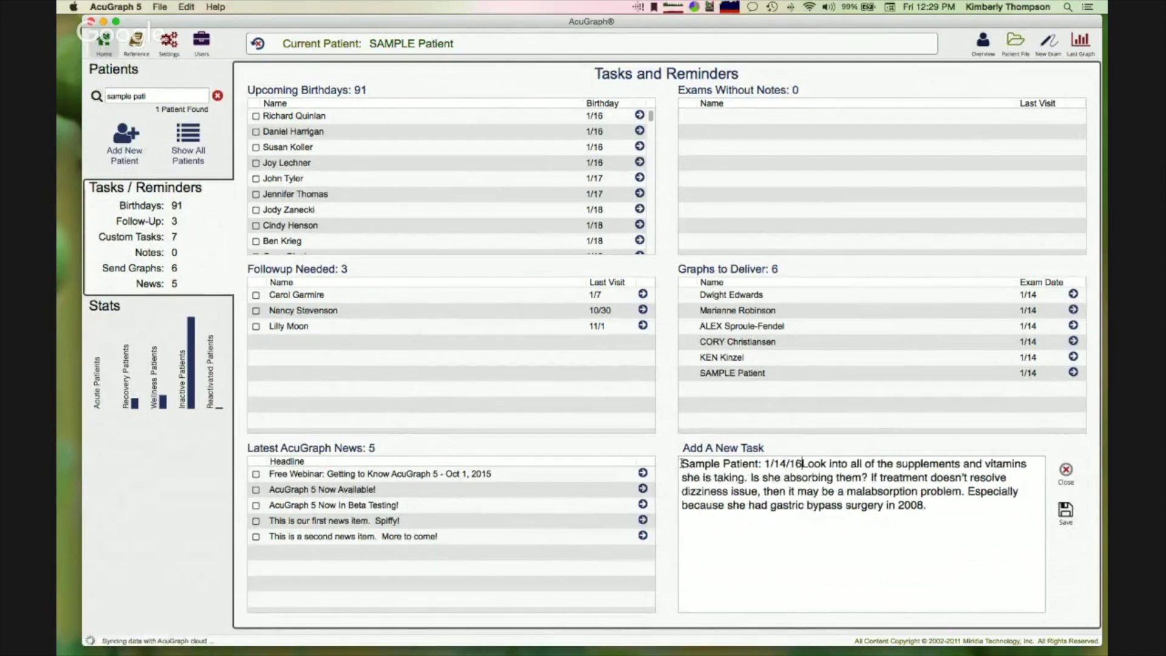
key(Return)
key(Return)
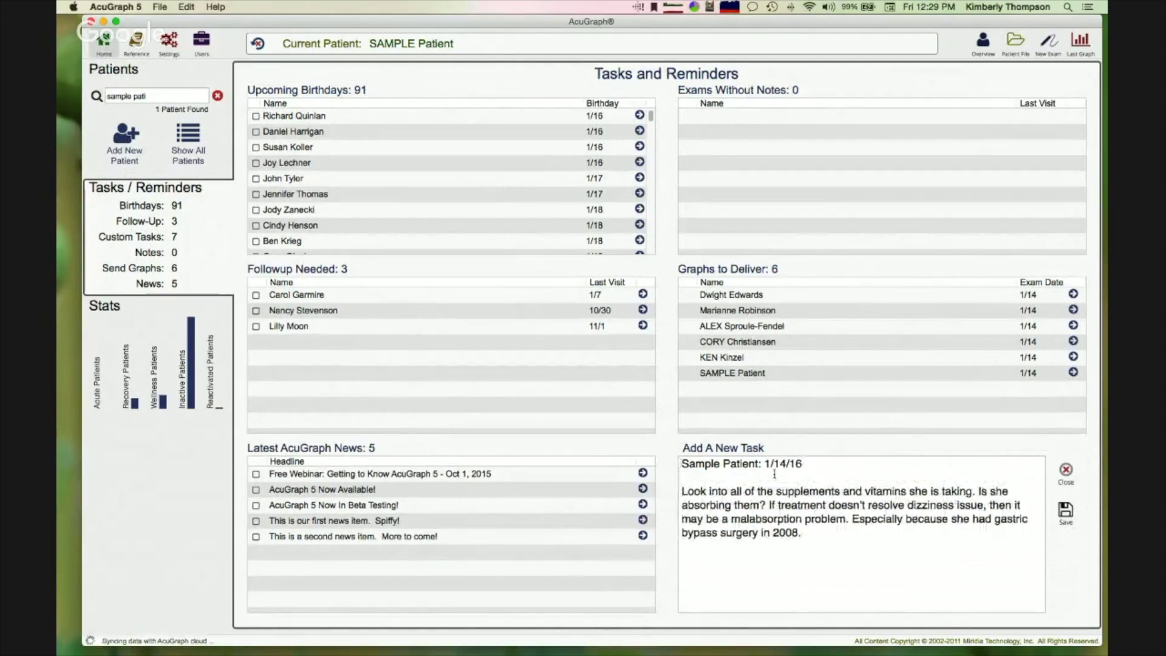
click(1067, 514)
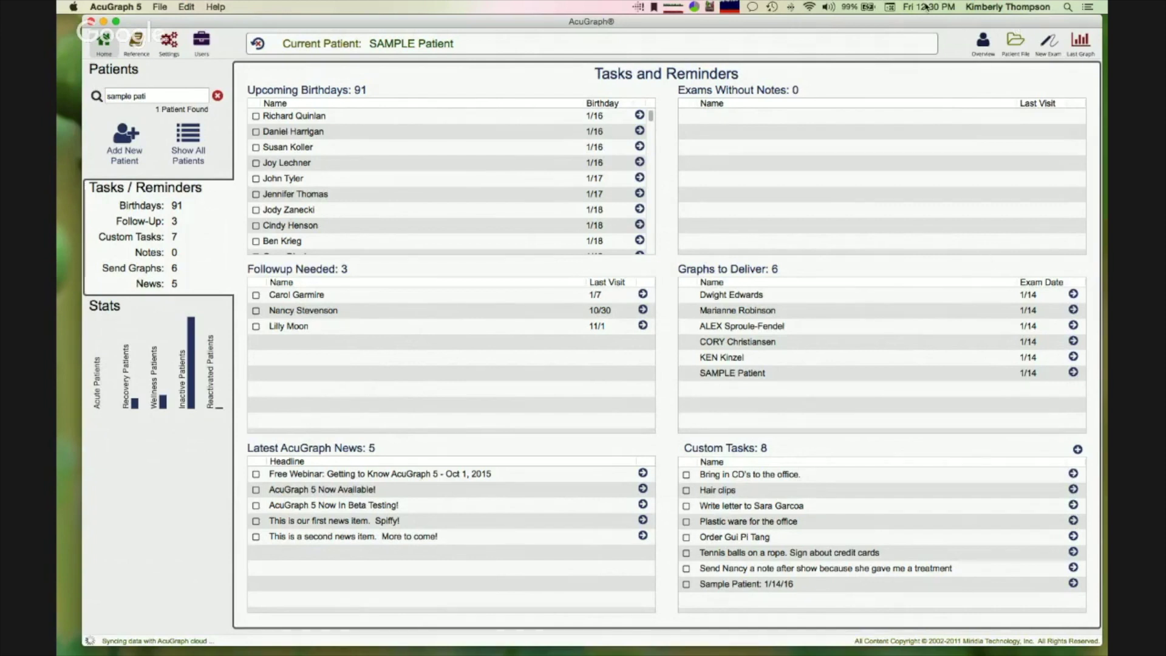
Reopen the patient's New Chief Complaint note, add an "Answer:" line with placeholder text below Research, save it and check the records
click(1014, 44)
click(675, 475)
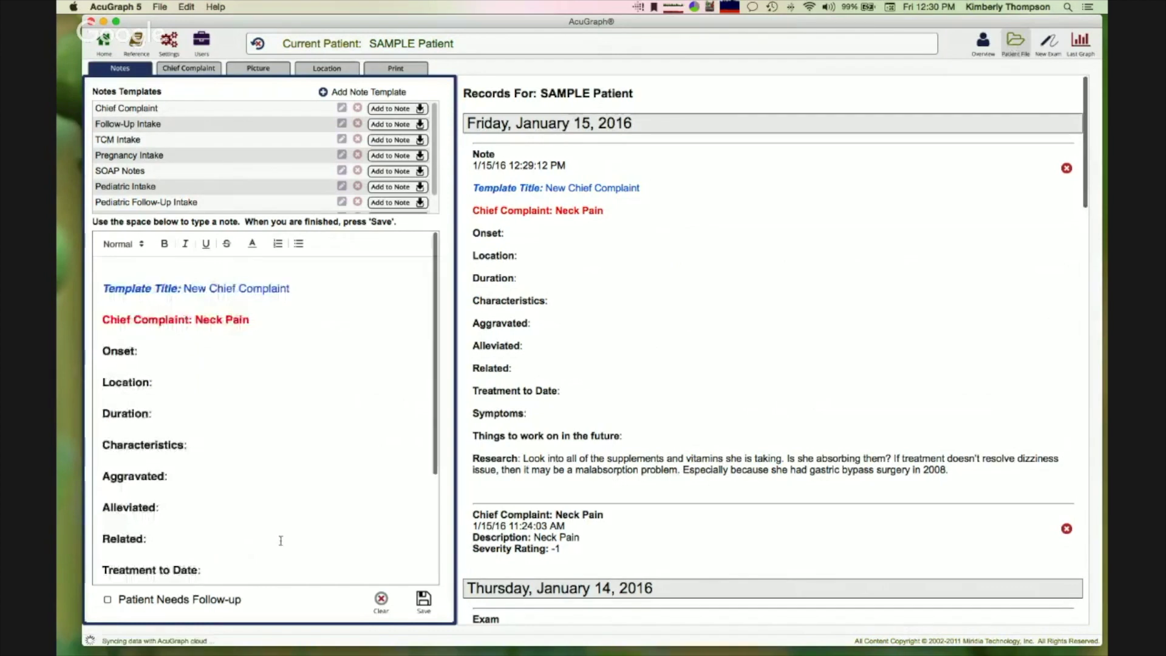
scroll(279, 539, down, 5)
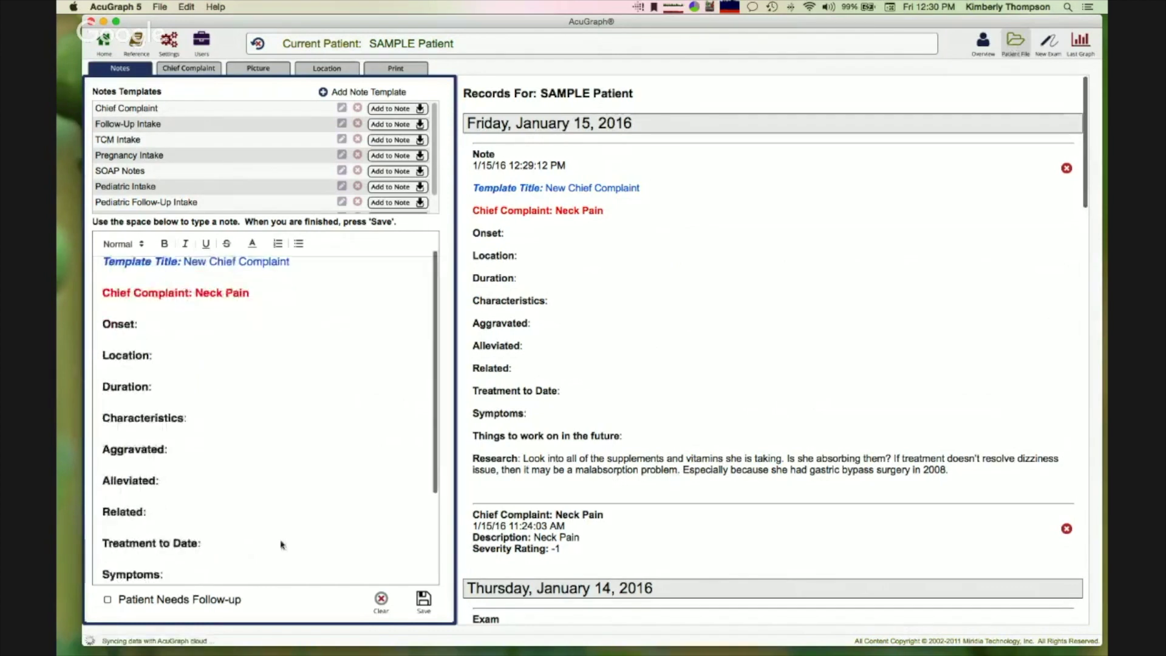
click(410, 555)
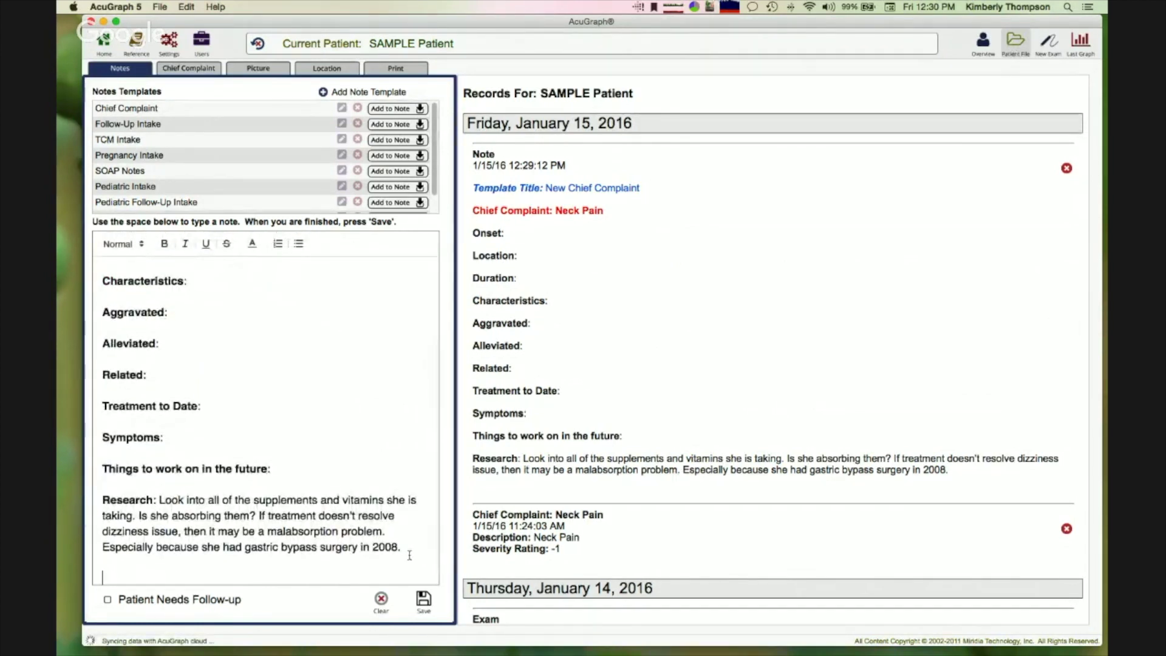
text(Answer: jdlkfjdeklfjdkljfdlkfdslkjjdskl)
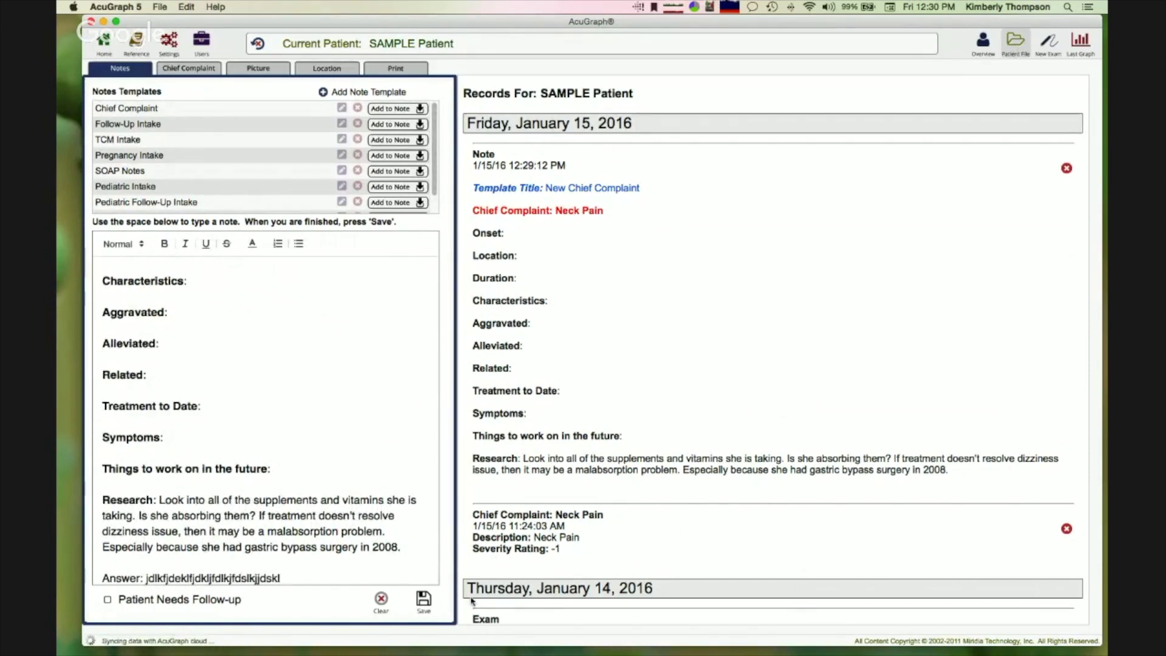
click(424, 600)
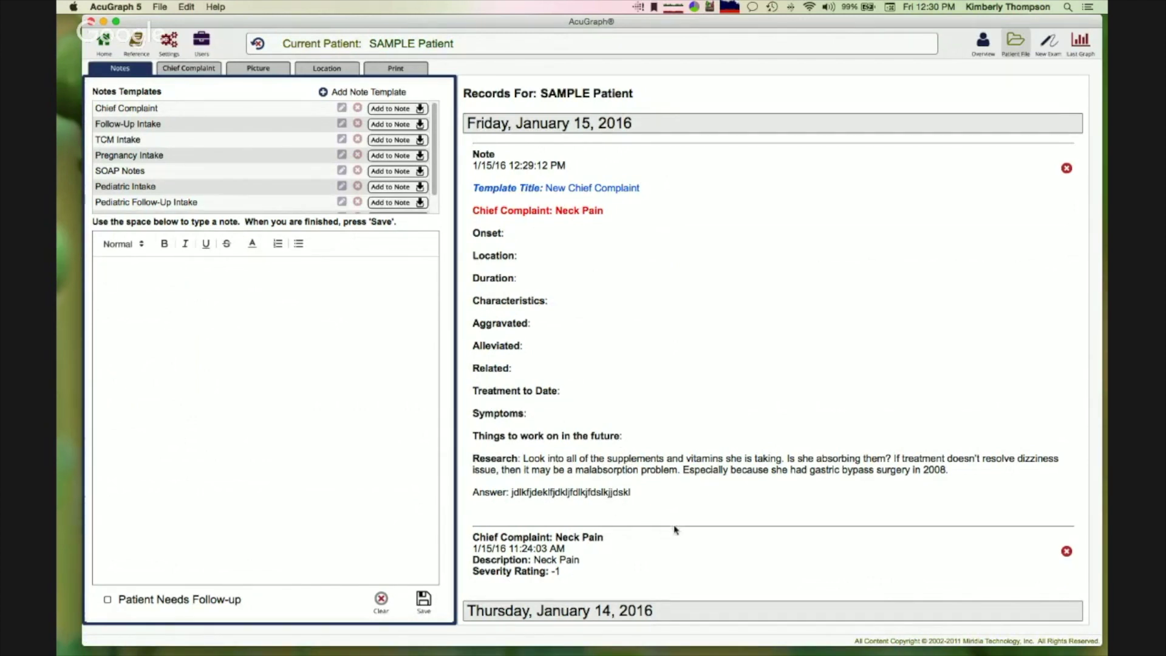
scroll(658, 450, down, 1)
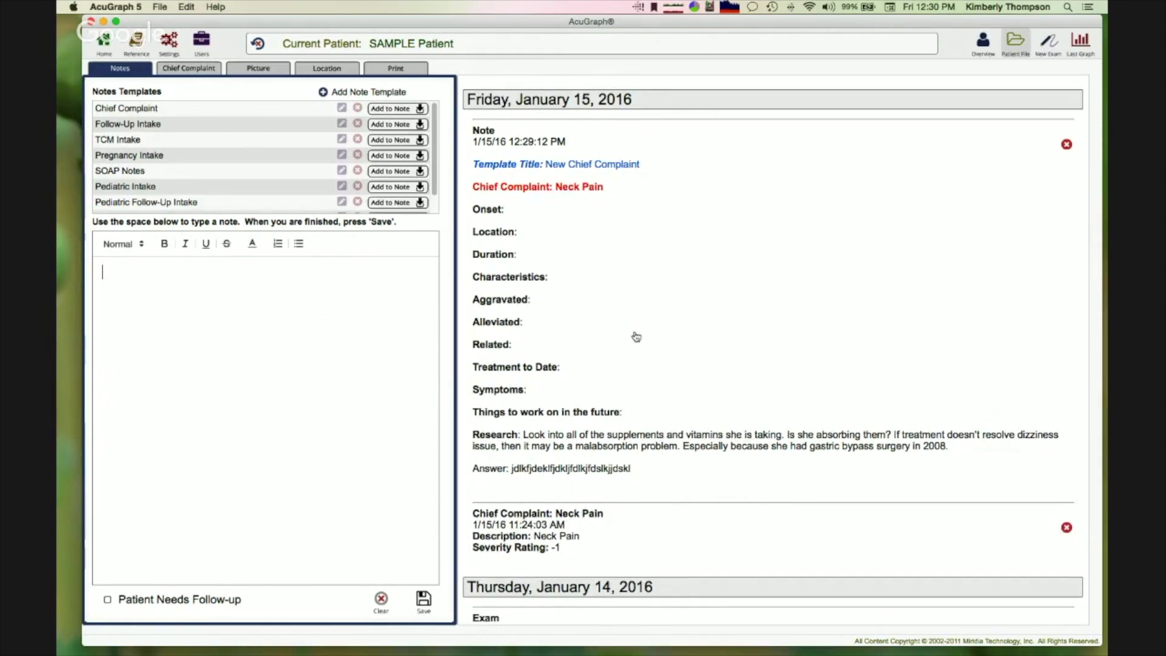
scroll(648, 328, down, 2)
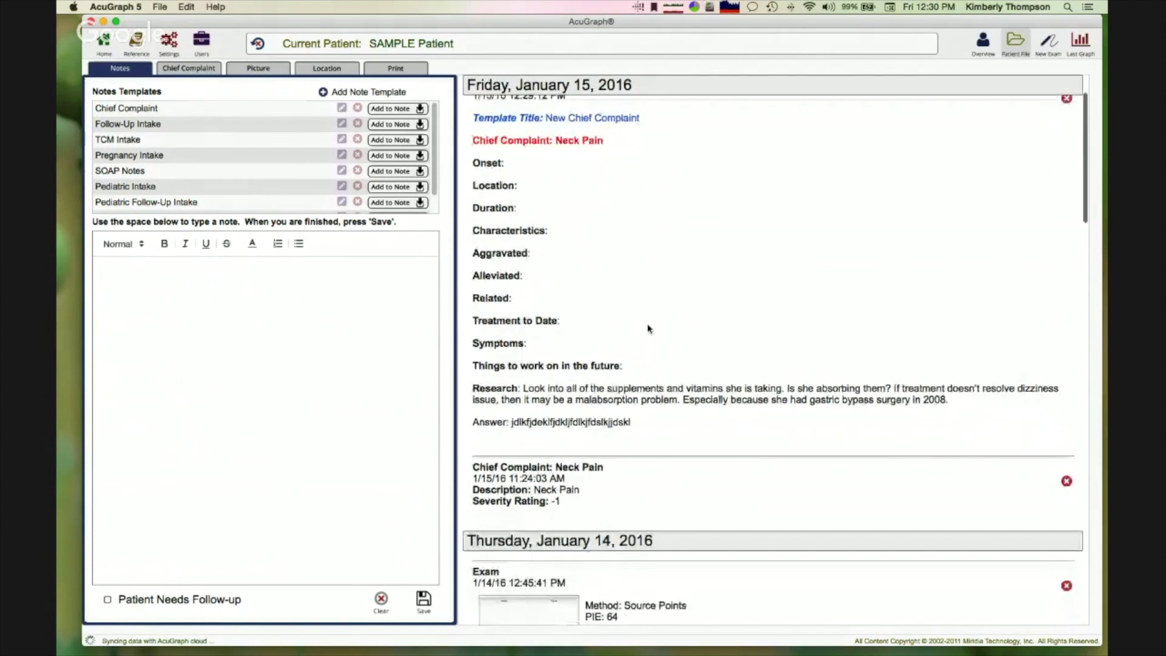
scroll(607, 322, up, 4)
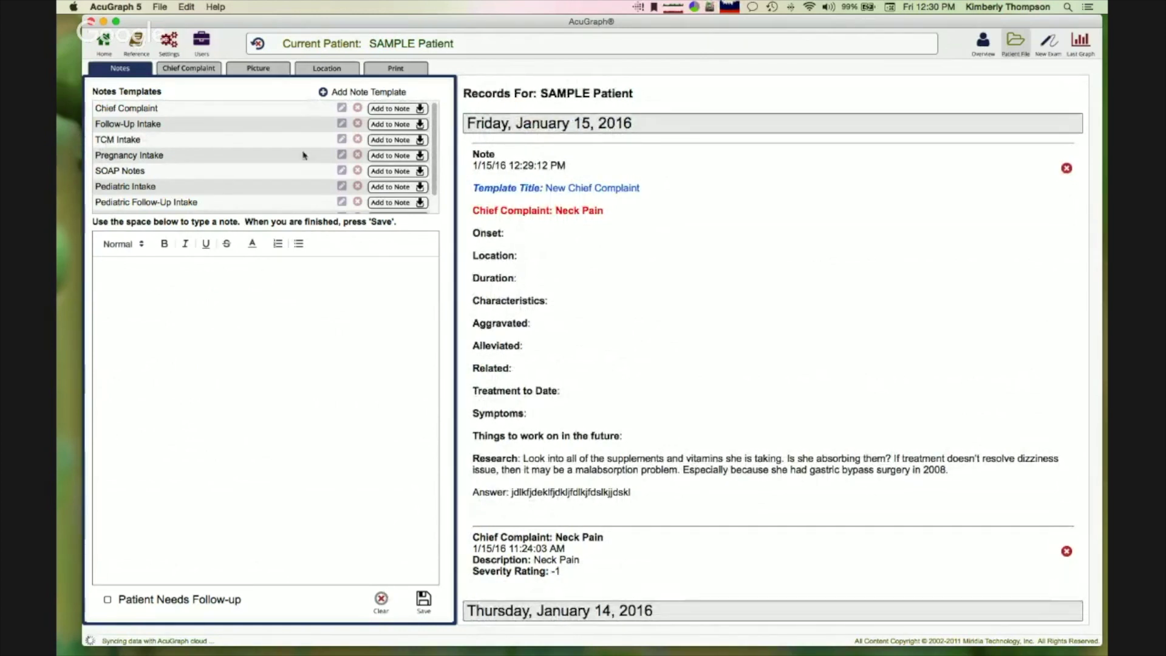
Add the TCM Intake template to a new note, go through its headings and save the note to the patient's records
click(393, 141)
scroll(252, 439, down, 10)
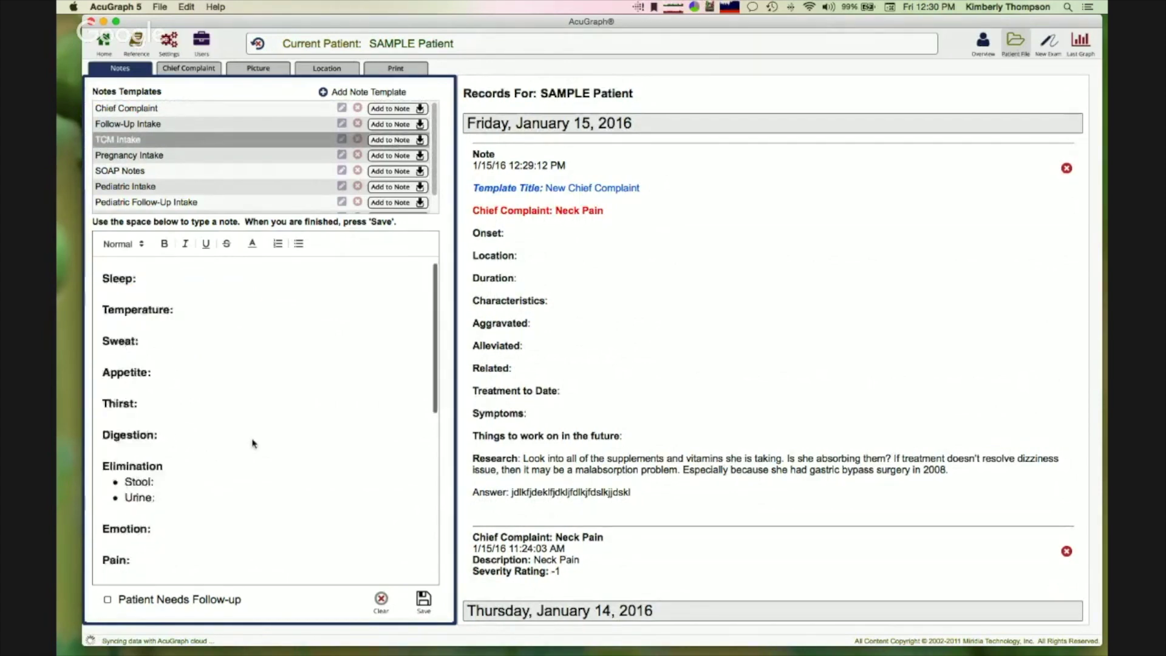
scroll(253, 444, down, 3)
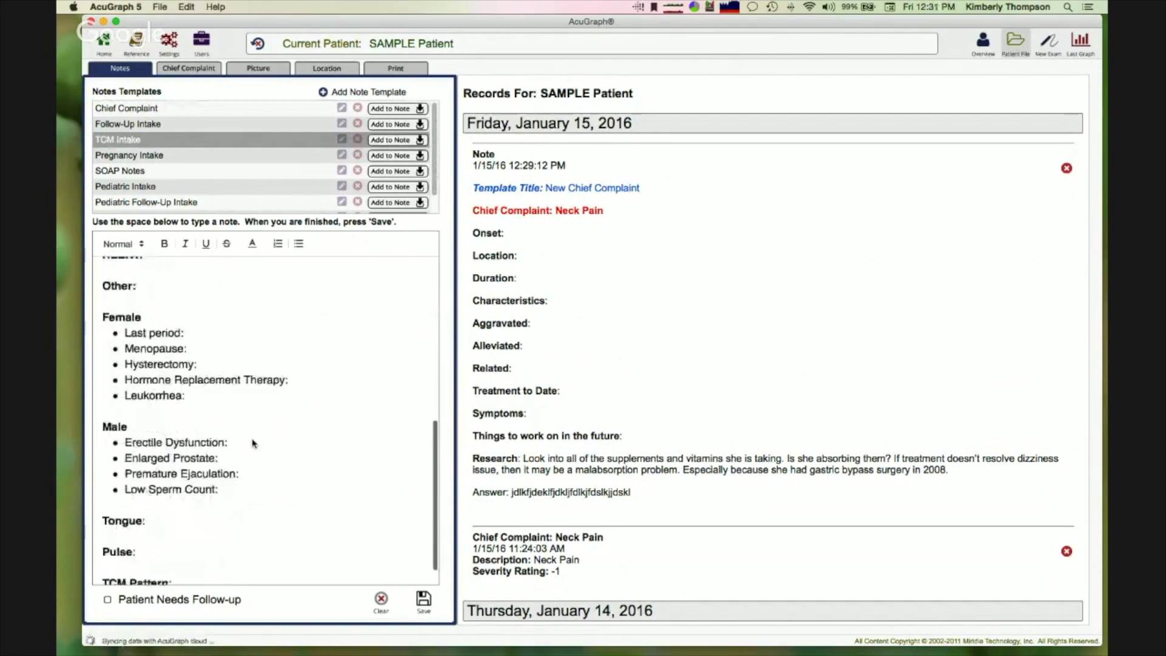
scroll(253, 443, up, 15)
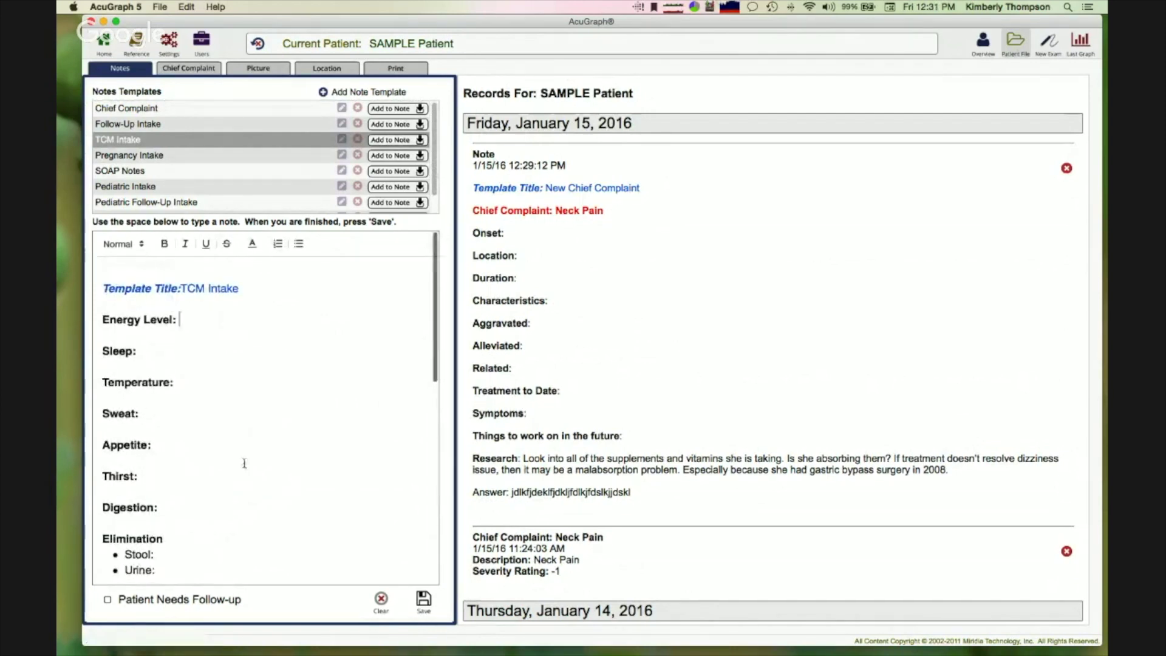
click(205, 323)
scroll(237, 435, down, 1)
scroll(237, 436, down, 10)
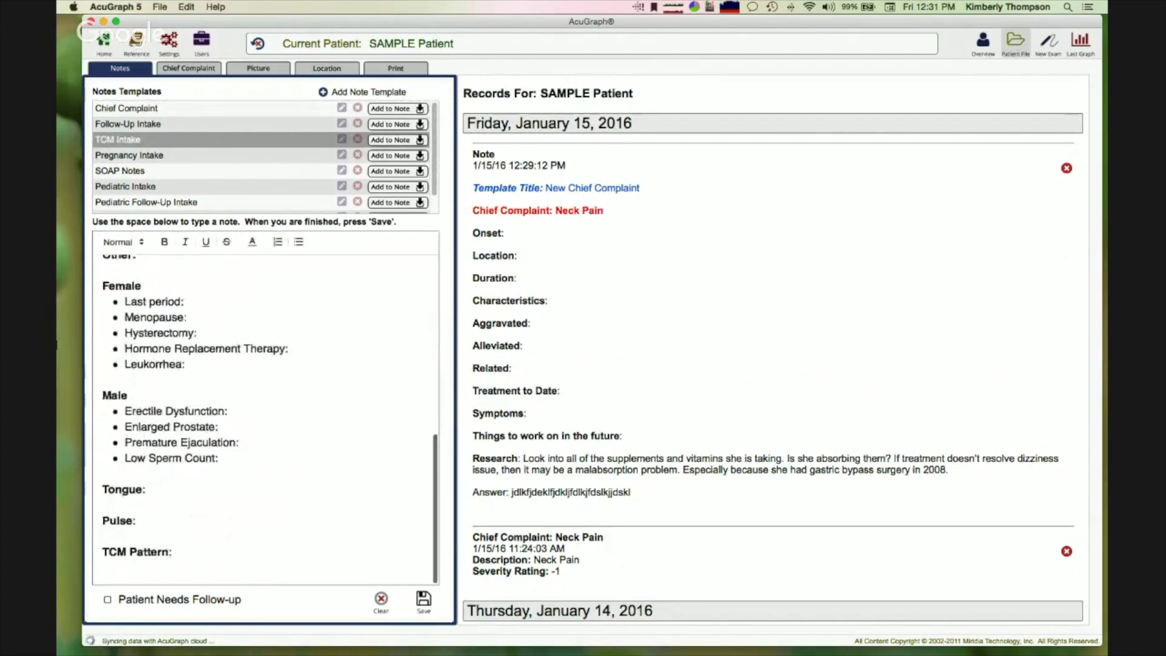
scroll(310, 364, up, 6)
click(421, 616)
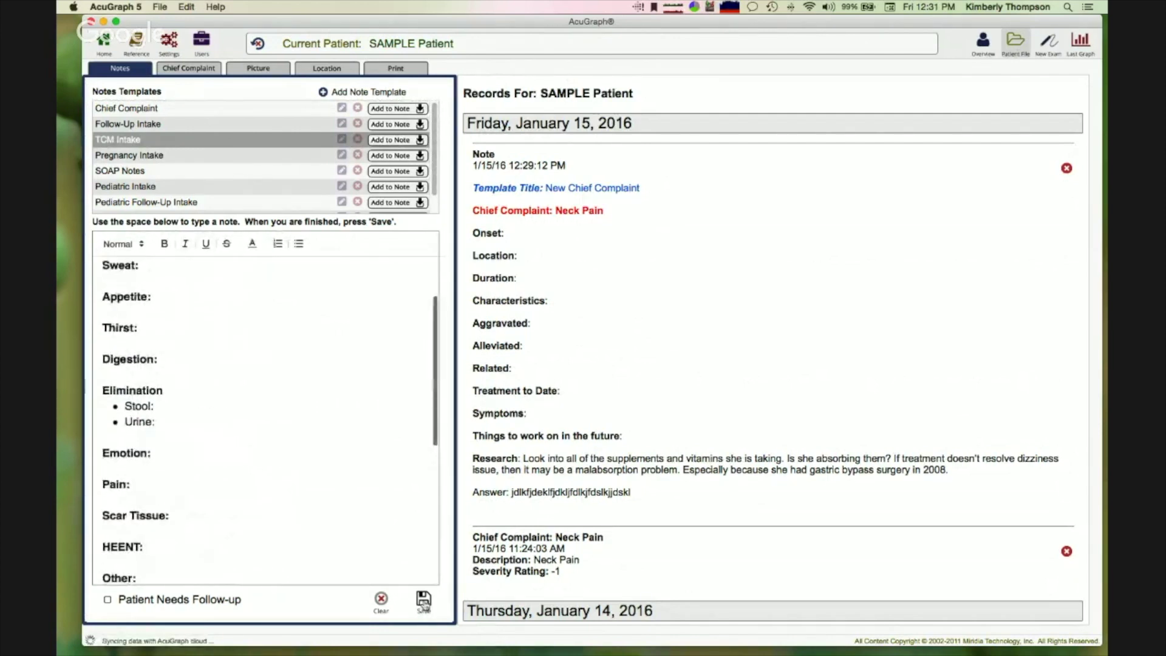
Look through the saved TCM Intake note under January 15, 2016, from Energy Level down to TCM Pattern
scroll(644, 450, down, 10)
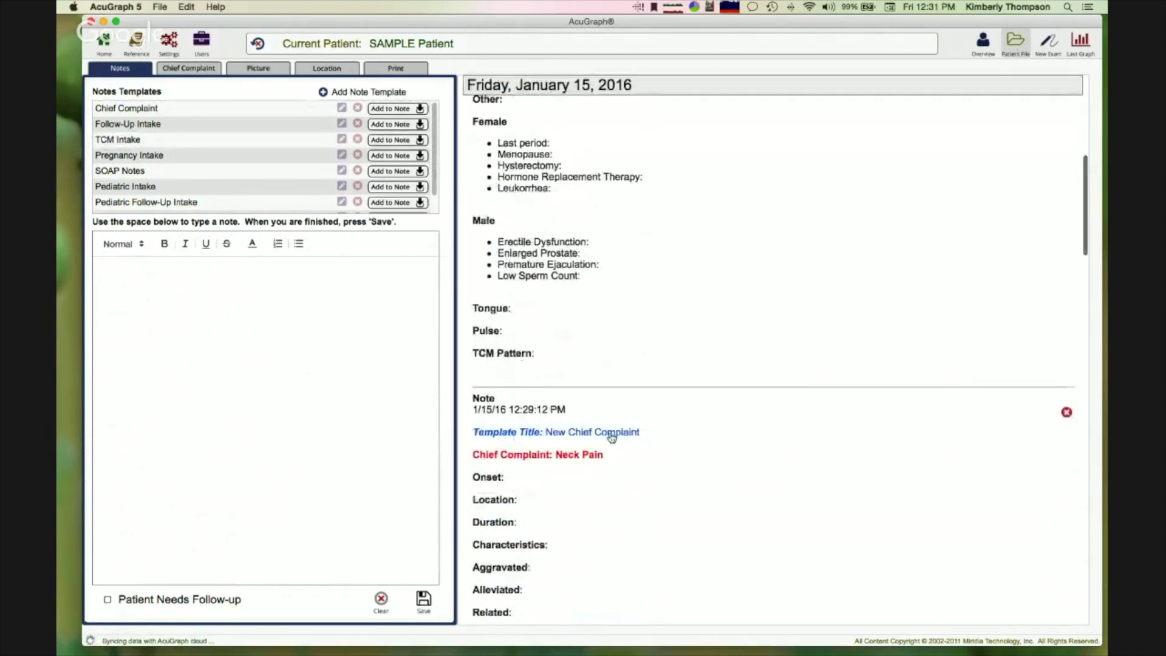
scroll(612, 437, up, 10)
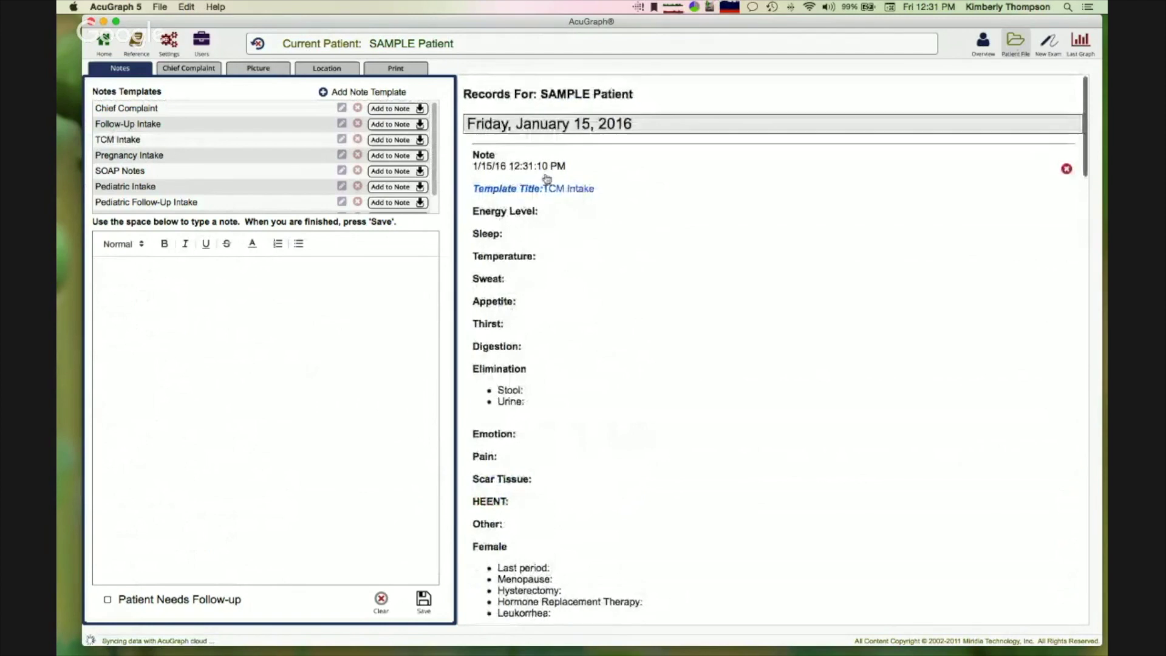
scroll(648, 355, down, 4)
scroll(648, 355, down, 6)
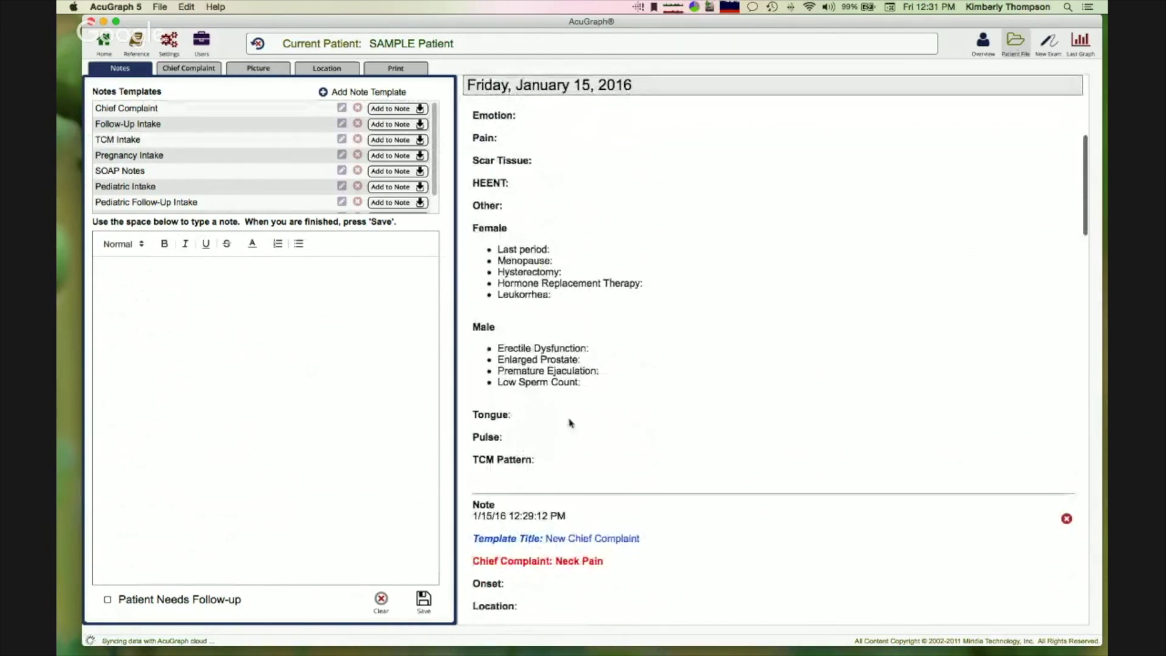
scroll(571, 424, up, 2)
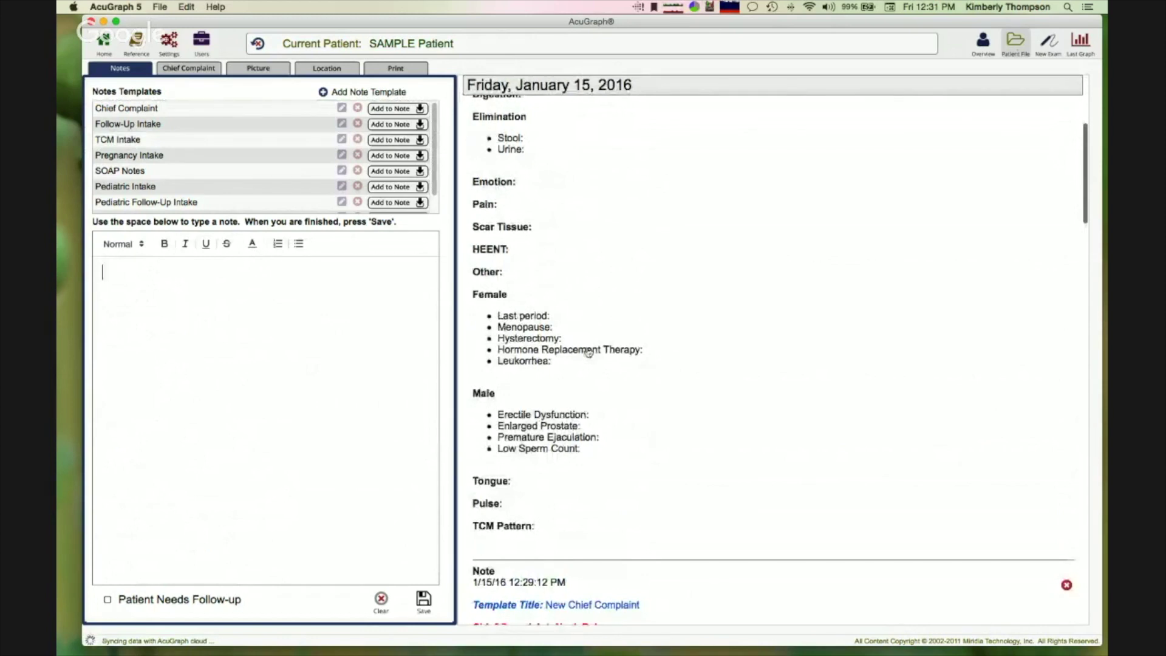
scroll(619, 364, down, 1)
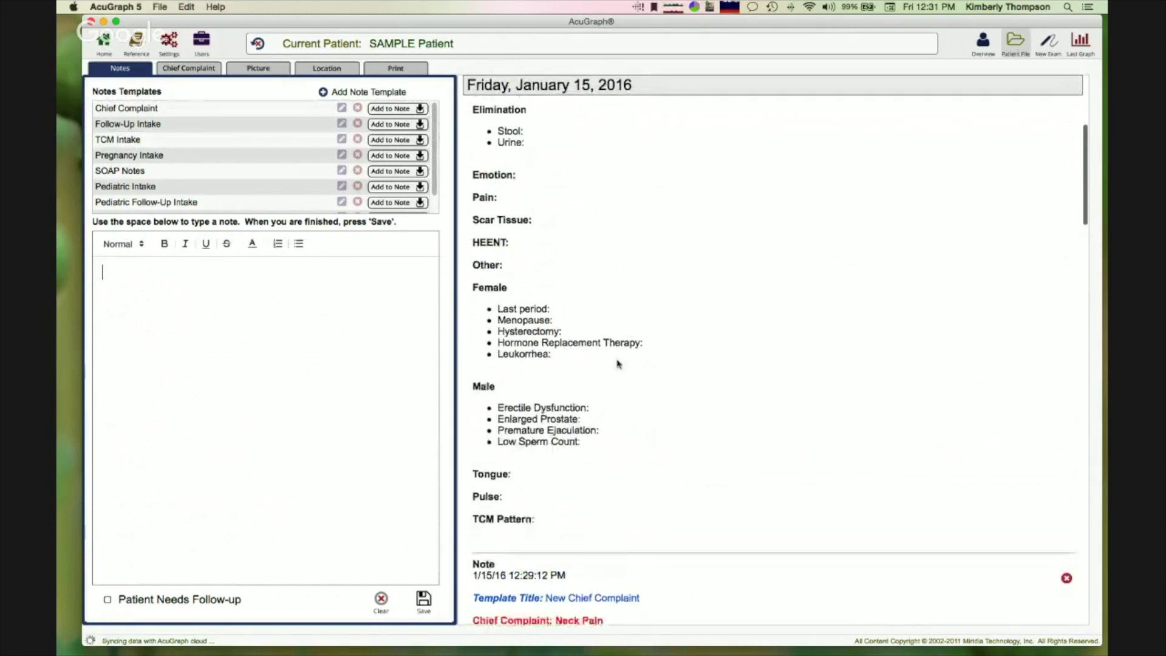
scroll(618, 364, up, 9)
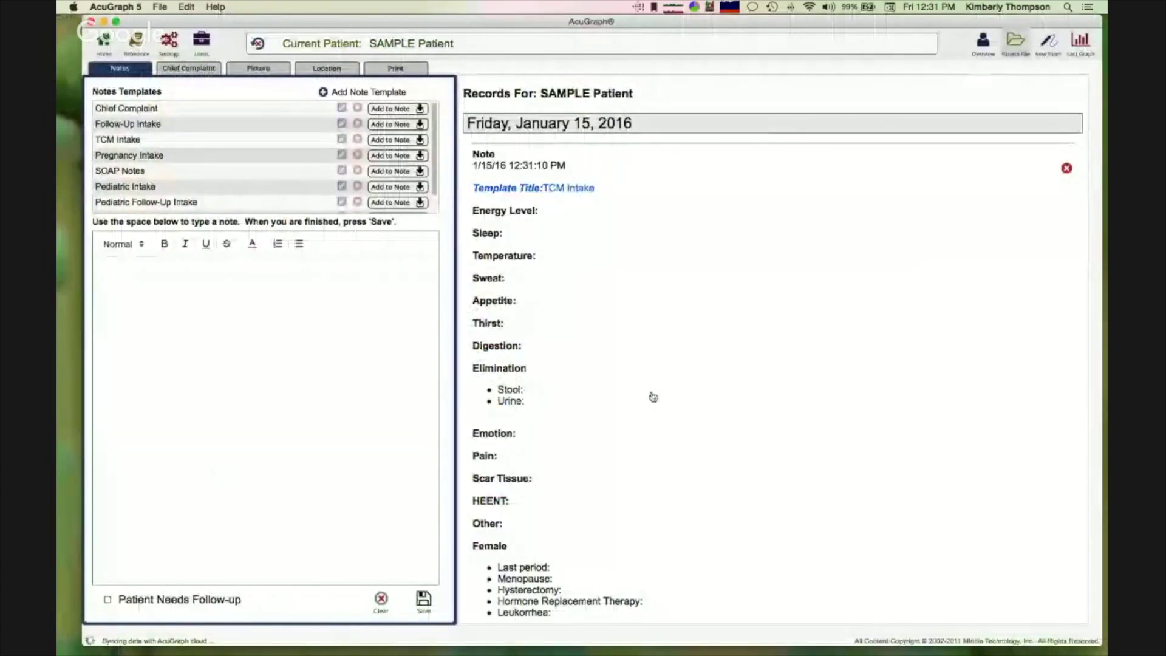
Reopen the saved TCM Intake note for editing and review its headings alongside the New Chief Complaint note in the records
click(546, 371)
scroll(316, 448, down, 5)
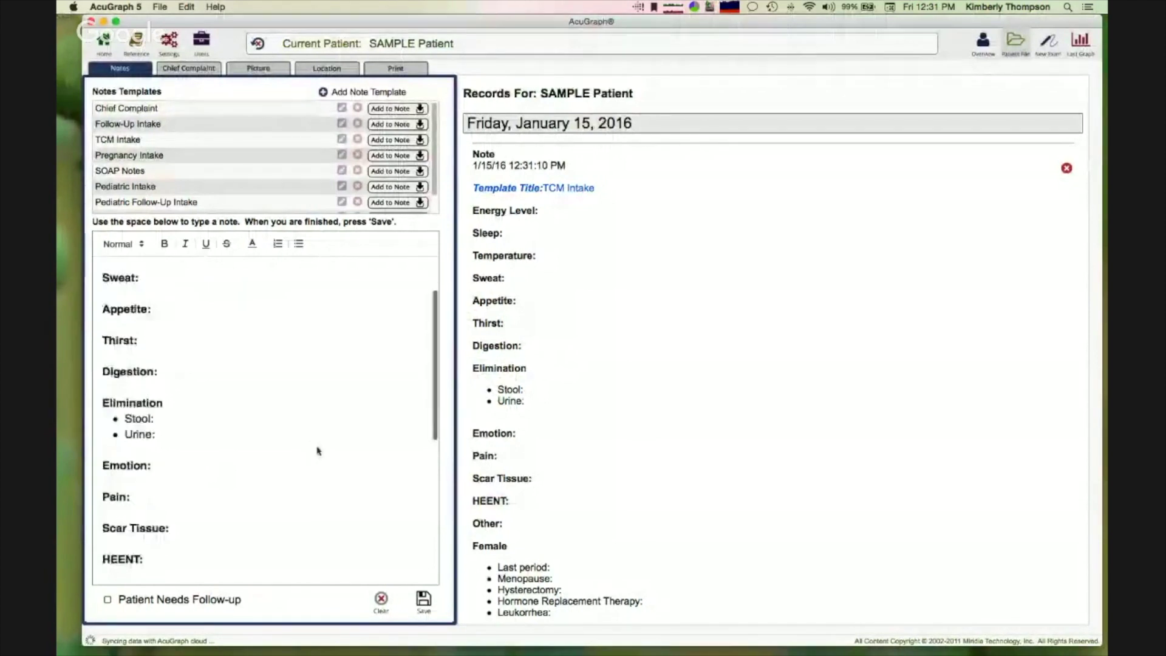
scroll(317, 451, down, 10)
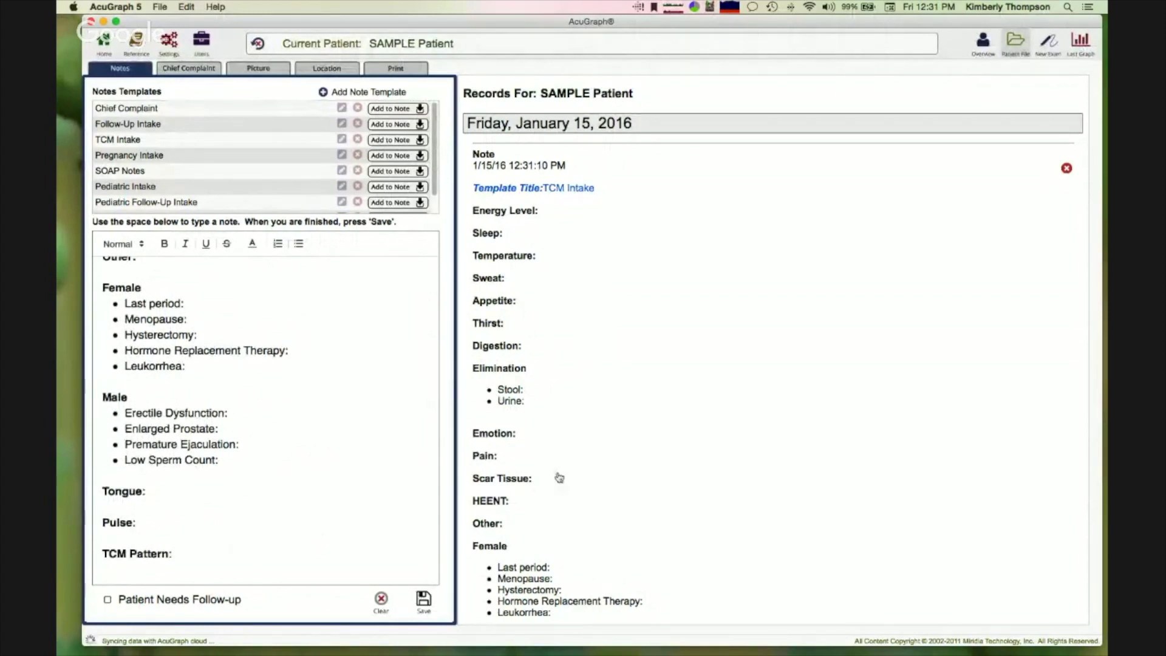
scroll(575, 438, down, 10)
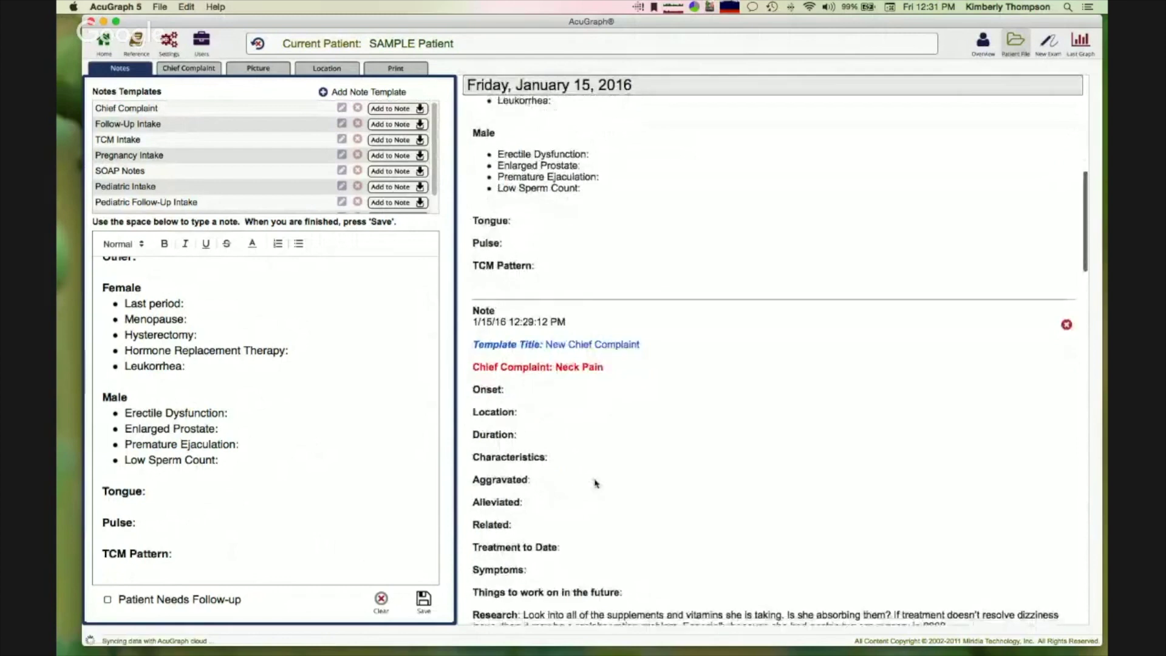
scroll(596, 482, down, 2)
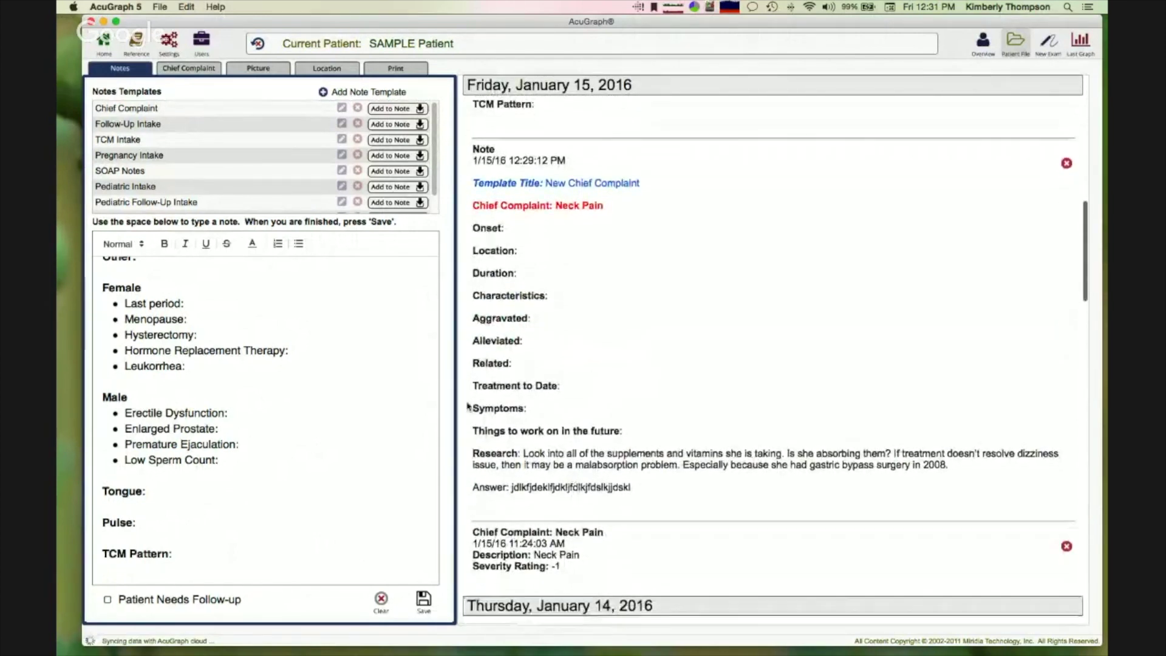
scroll(474, 480, up, 8)
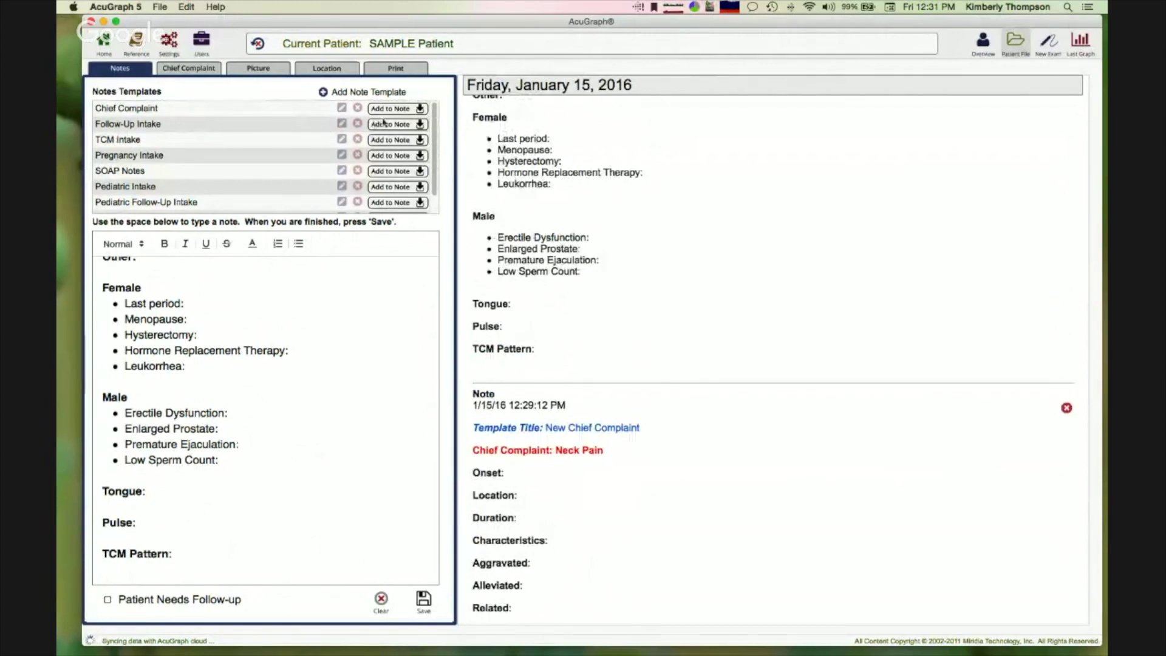
scroll(559, 501, down, 6)
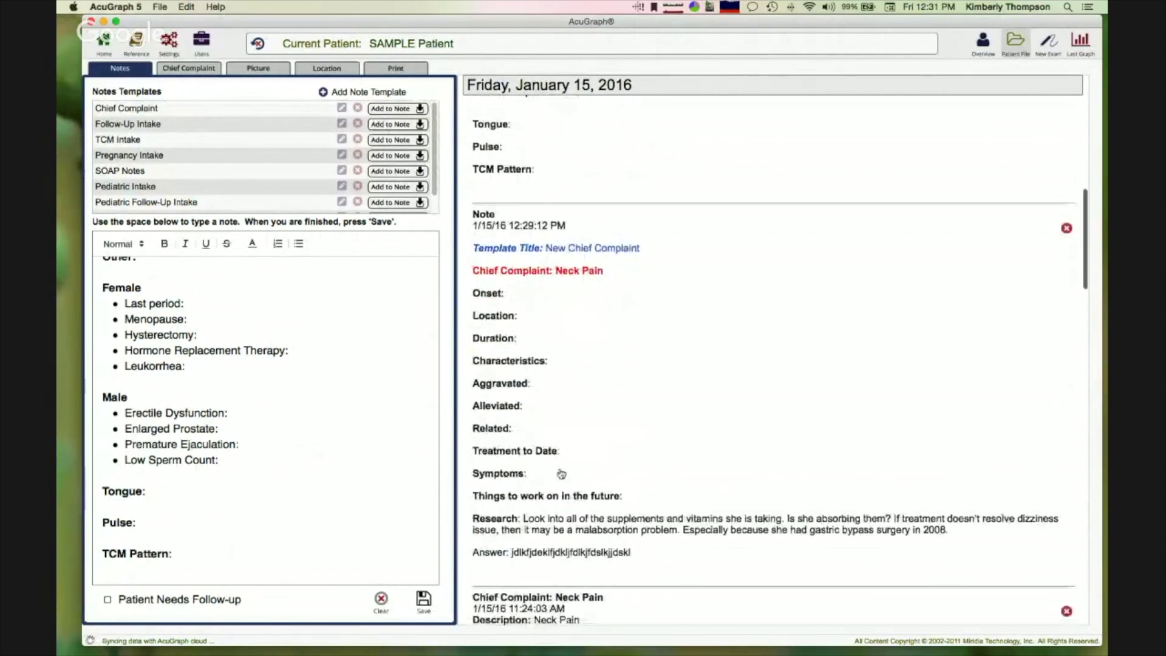
Reopen the New Chief Complaint note for editing and look through the records down to the January 14 TCM Intake note
click(588, 540)
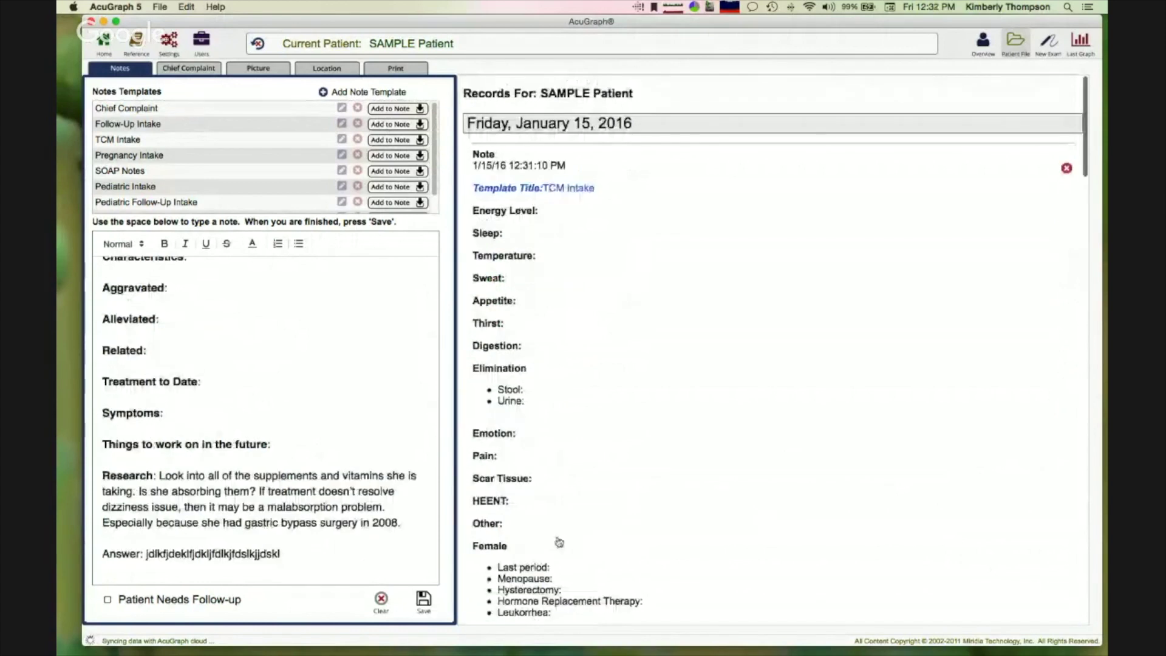
scroll(204, 528, down, 2)
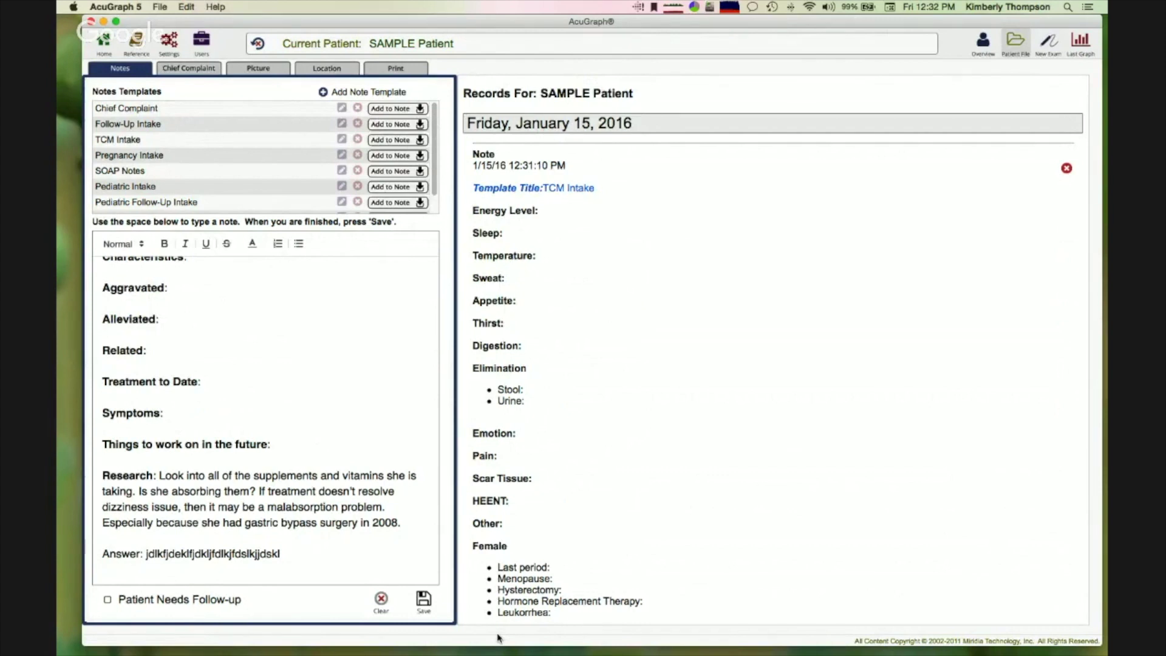
scroll(562, 435, down, 5)
scroll(564, 433, down, 15)
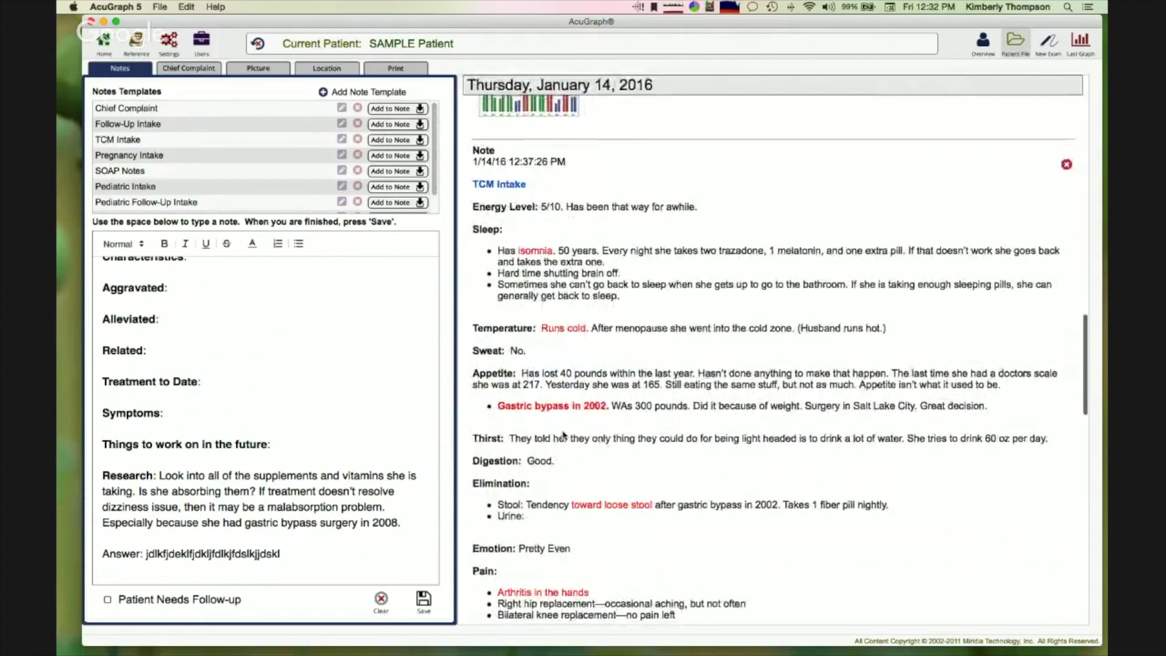
scroll(907, 225, up, 20)
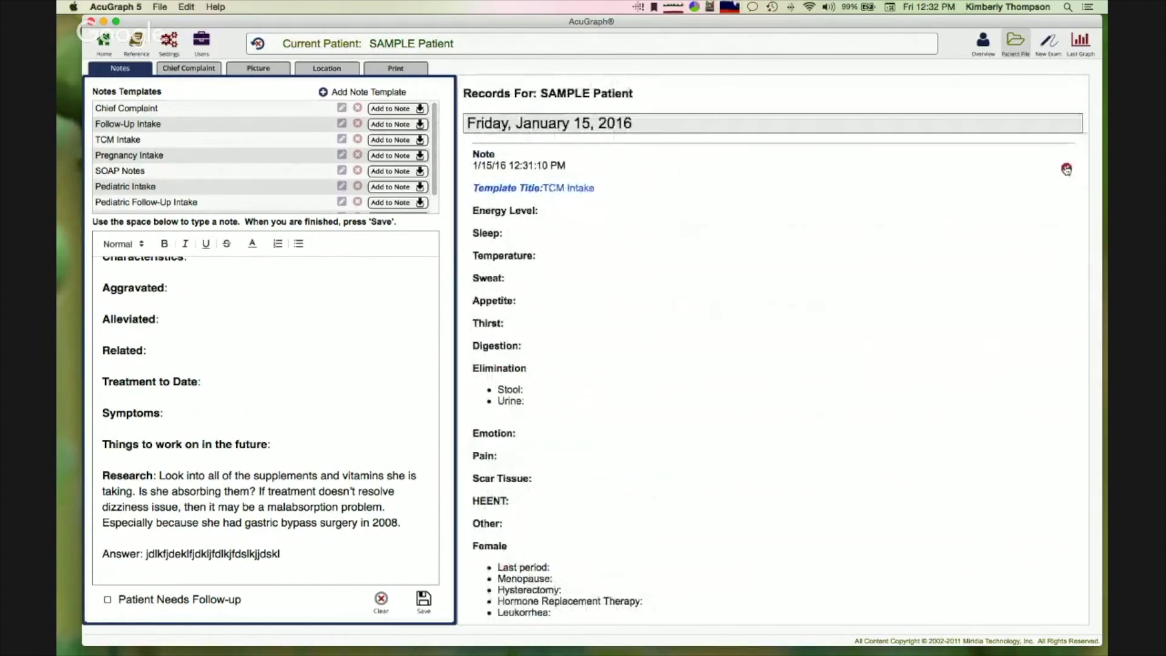
Delete the TCM Intake and New Chief Complaint notes dated January 15, 2016 from the patient's records
click(1067, 170)
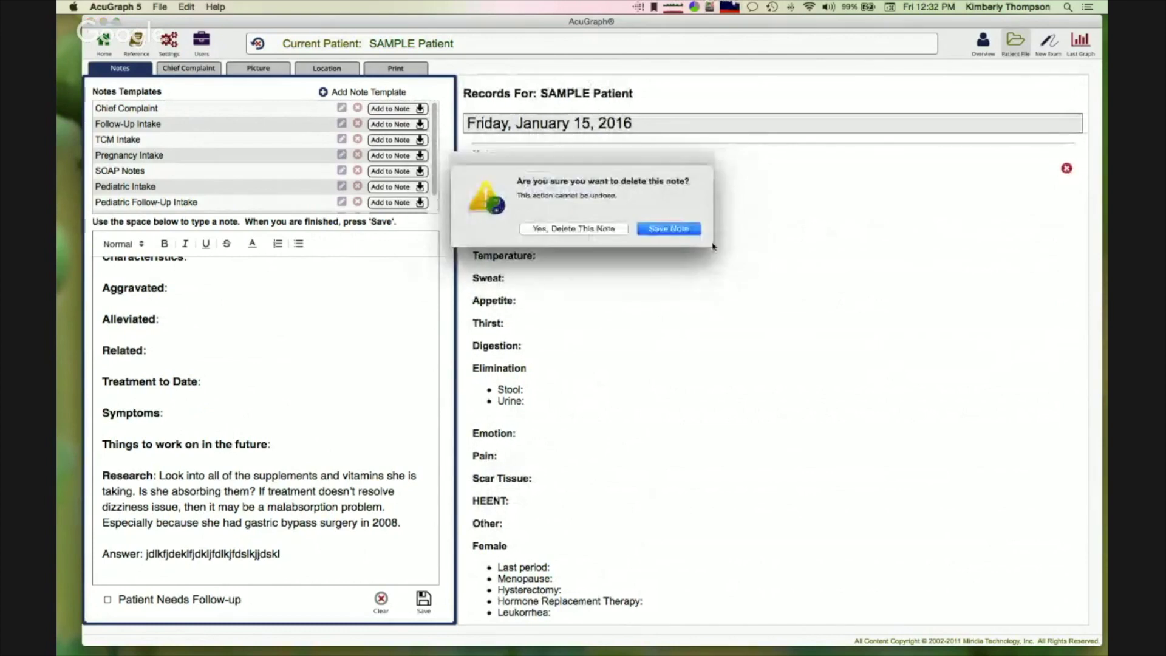
click(578, 230)
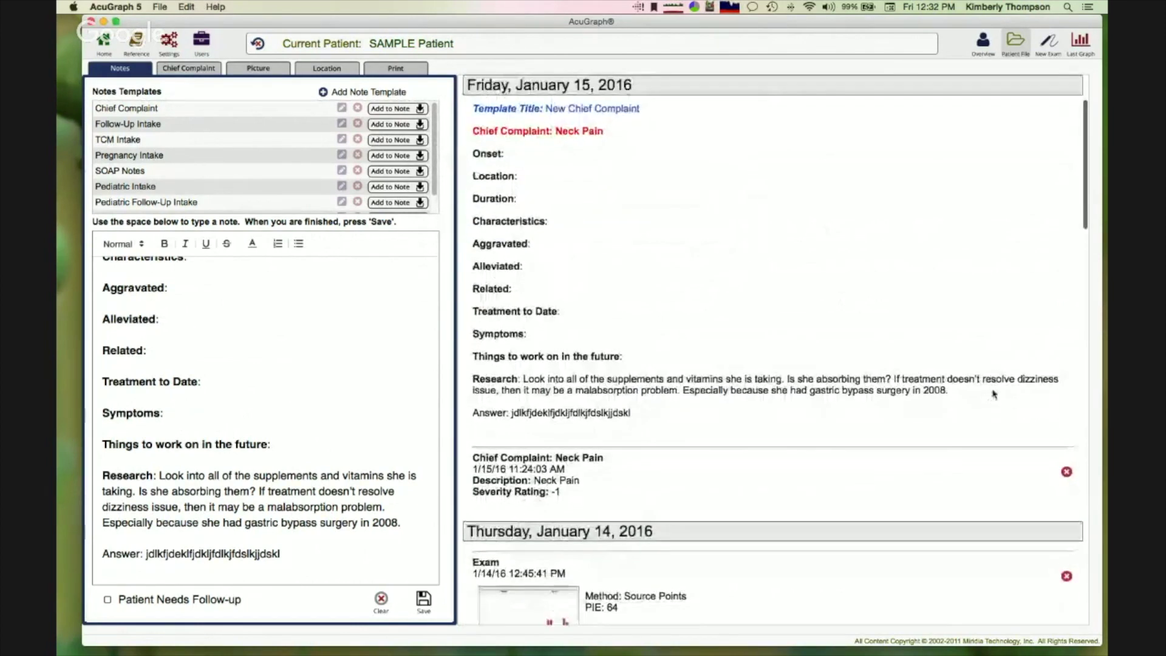
scroll(1065, 203, up, 2)
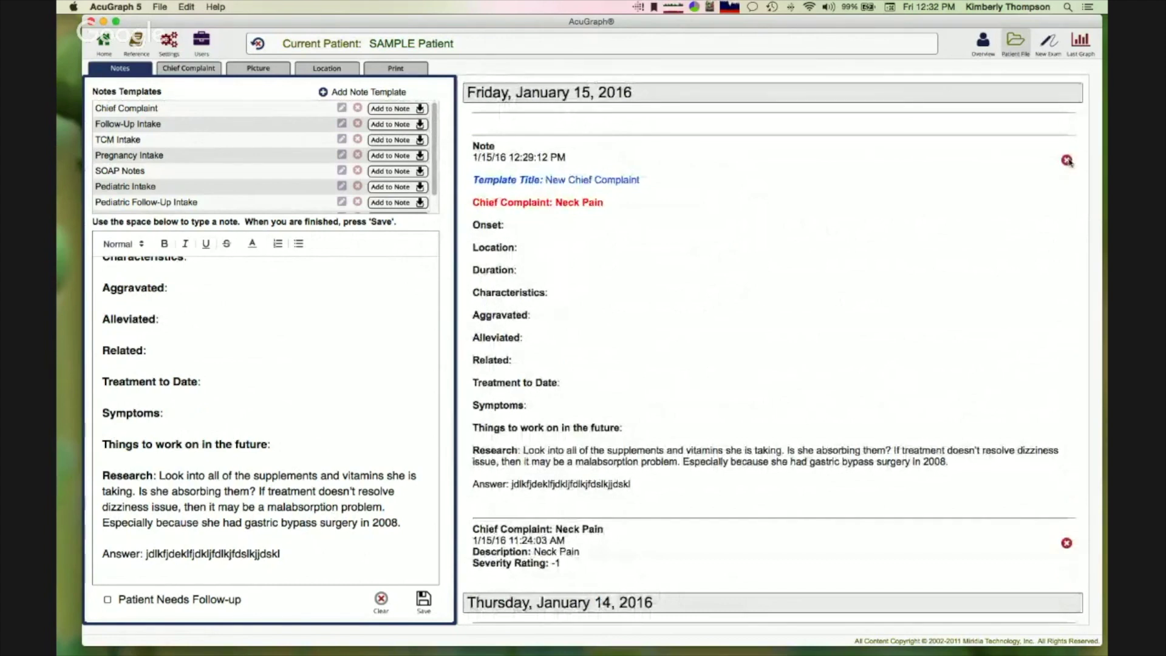
click(1067, 160)
click(558, 229)
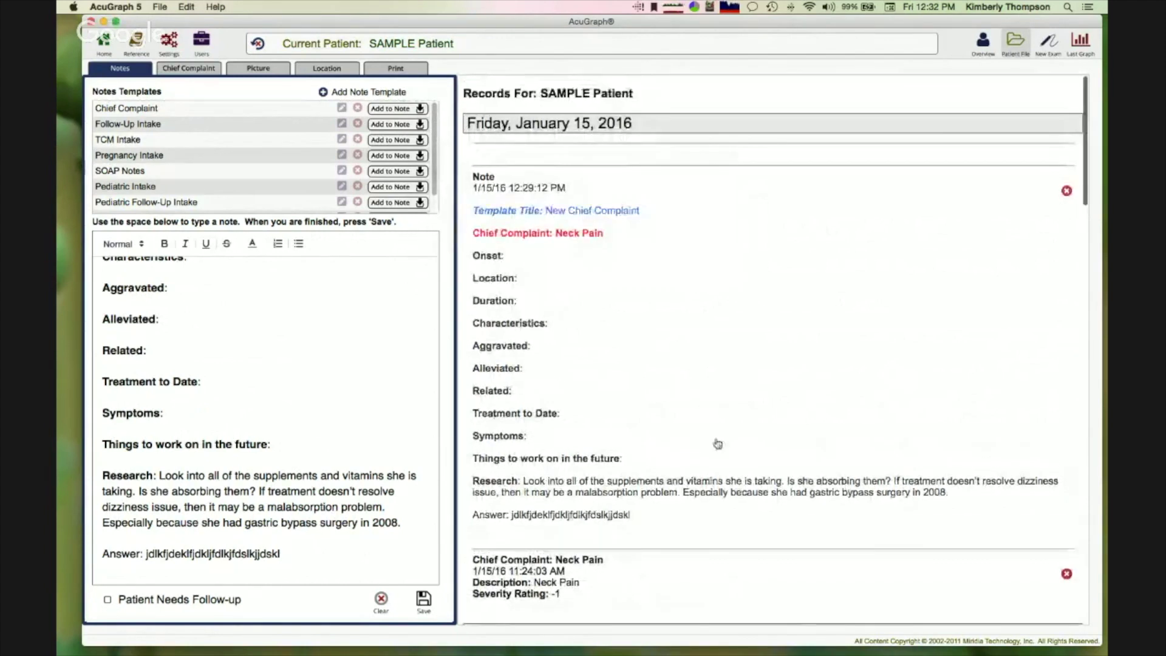
Open the January 14 note "Chief Complaint: Neck Pain and Stiffness" for editing
scroll(720, 446, down, 10)
scroll(721, 449, down, 2)
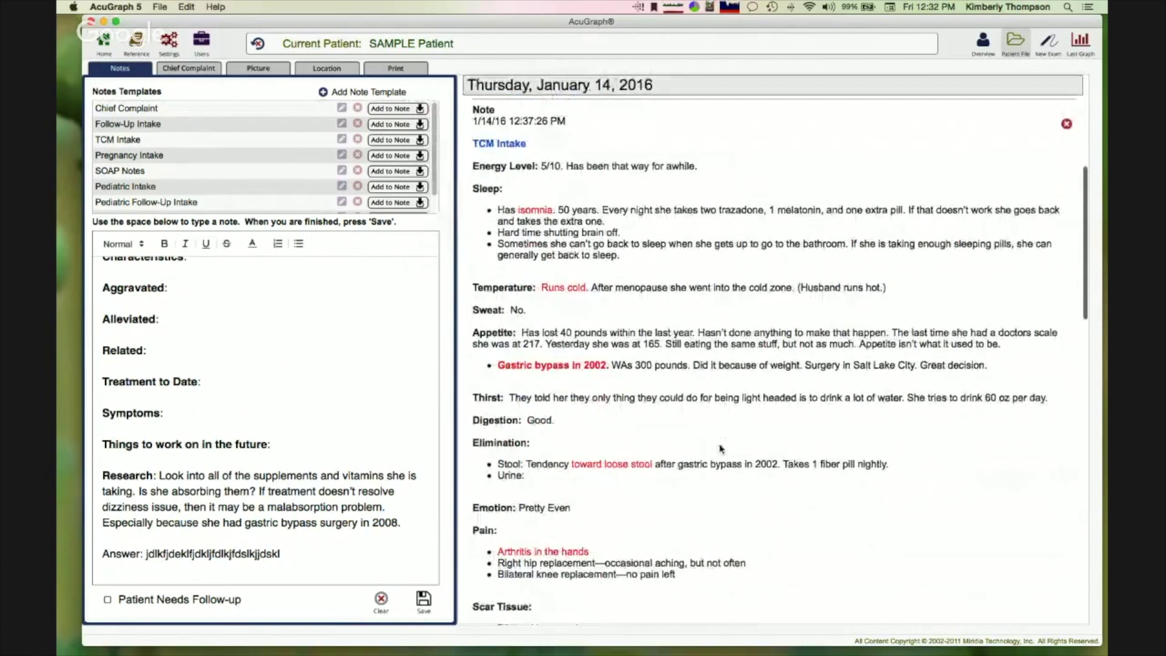
scroll(721, 448, down, 20)
scroll(721, 448, down, 5)
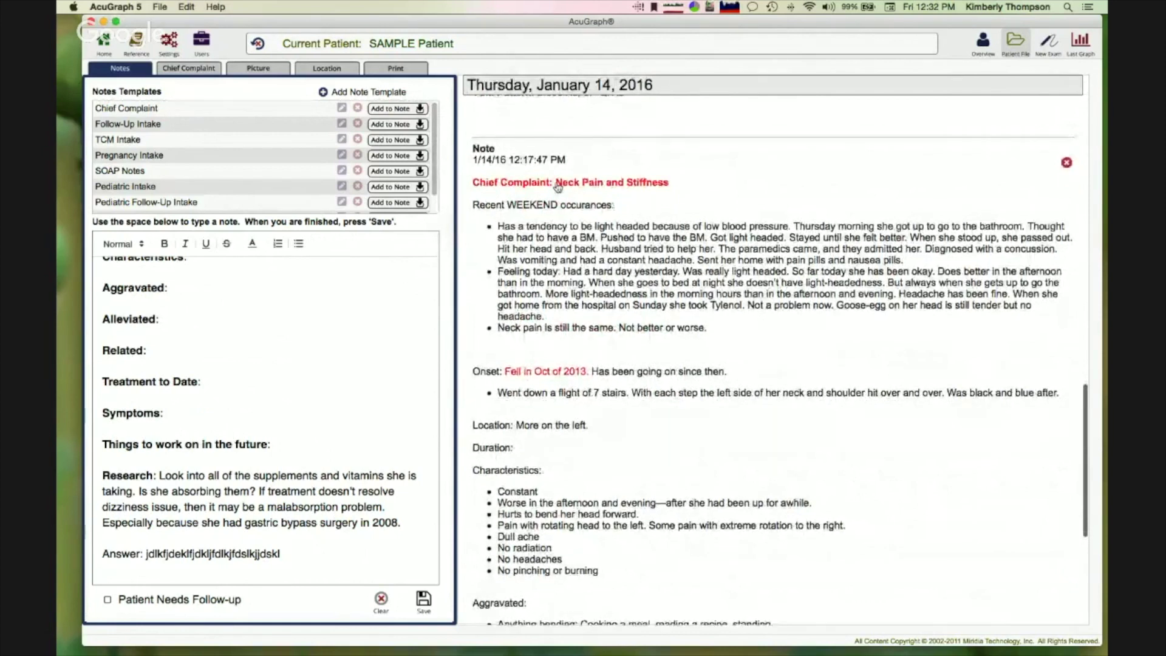
click(555, 261)
scroll(232, 369, up, 5)
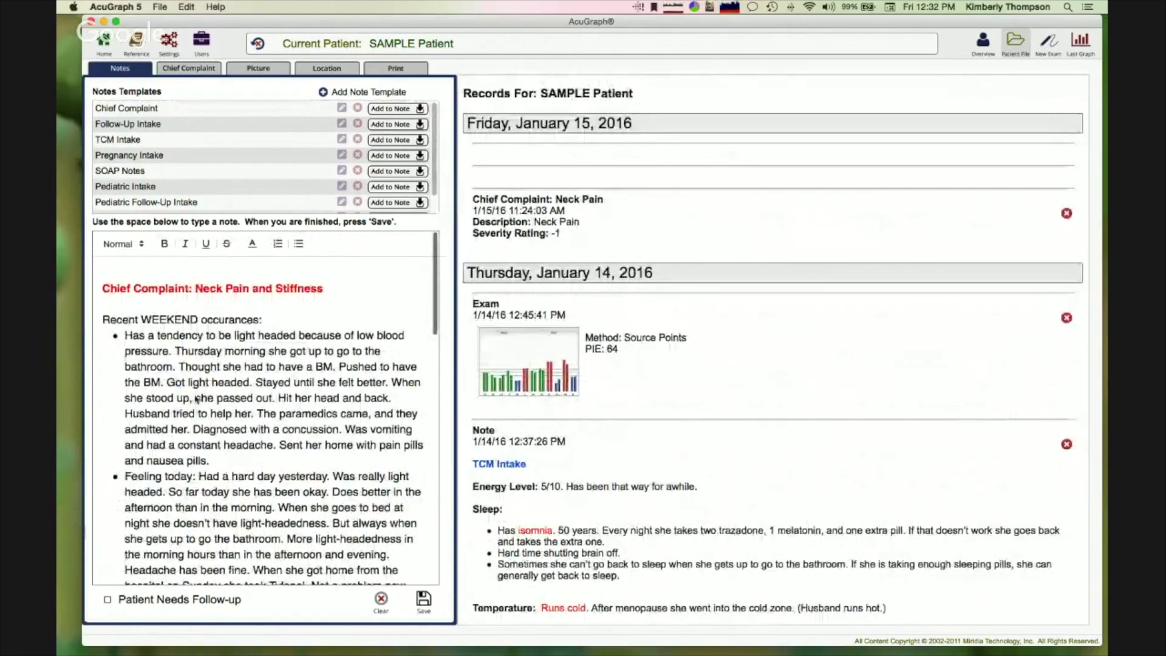
Review the opened Neck Pain and Stiffness note, from the recent weekend occurrences through Onset and Characteristics to Alleviated
scroll(194, 396, down, 5)
scroll(196, 398, down, 5)
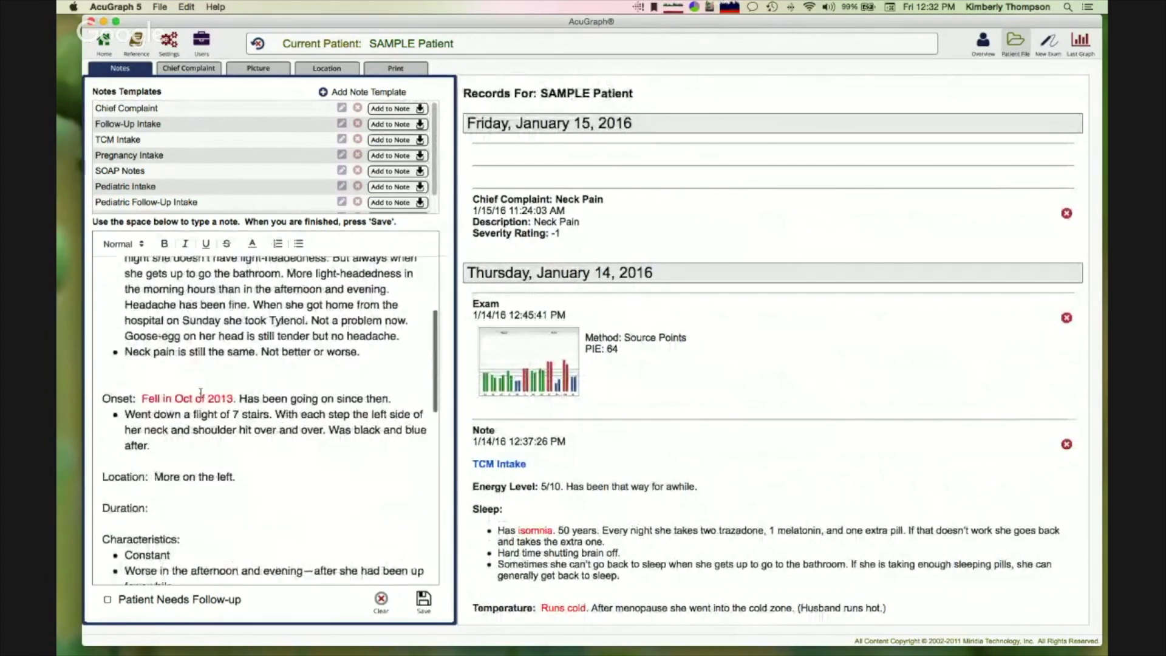
scroll(234, 452, down, 3)
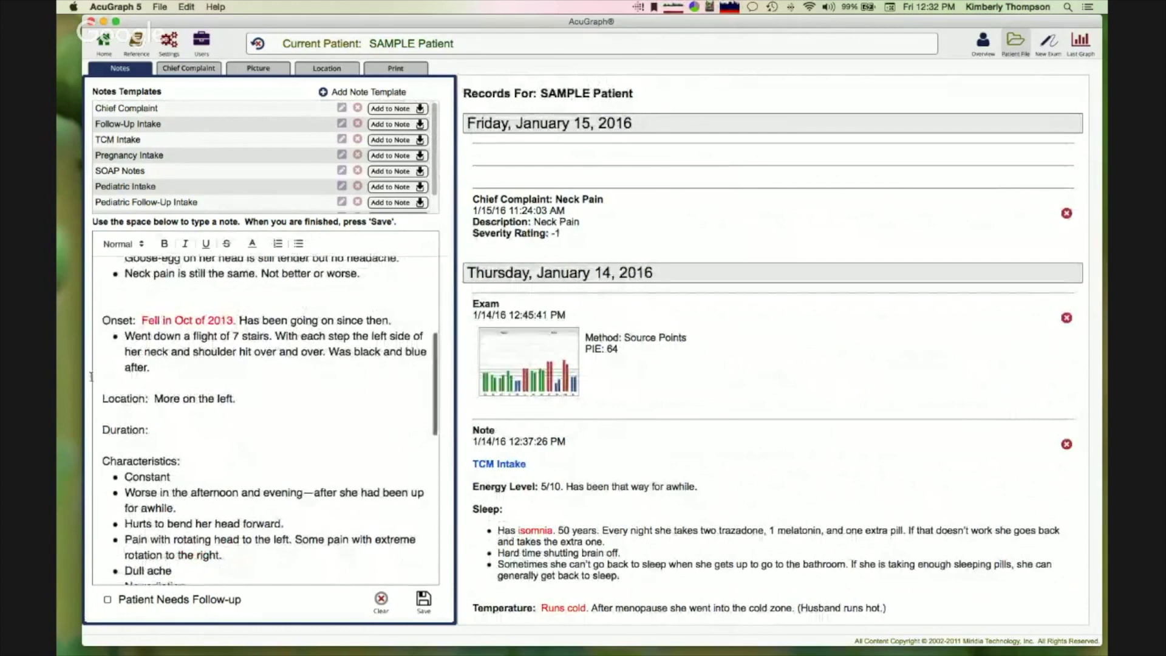
scroll(212, 448, down, 10)
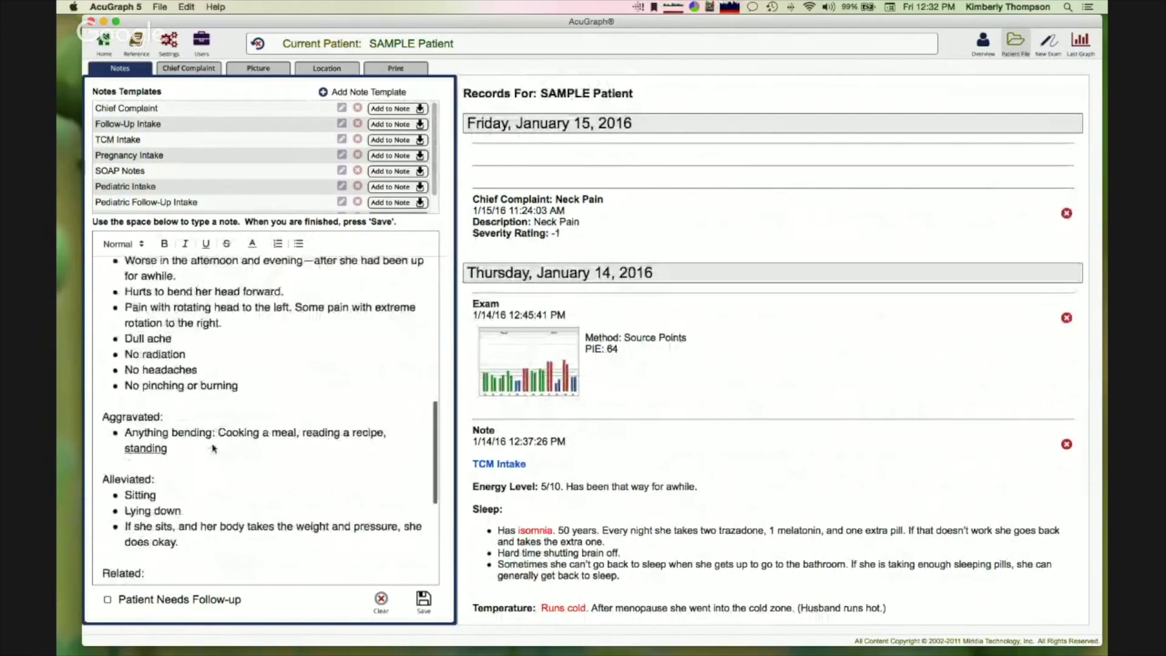
scroll(213, 448, up, 9)
scroll(212, 448, up, 3)
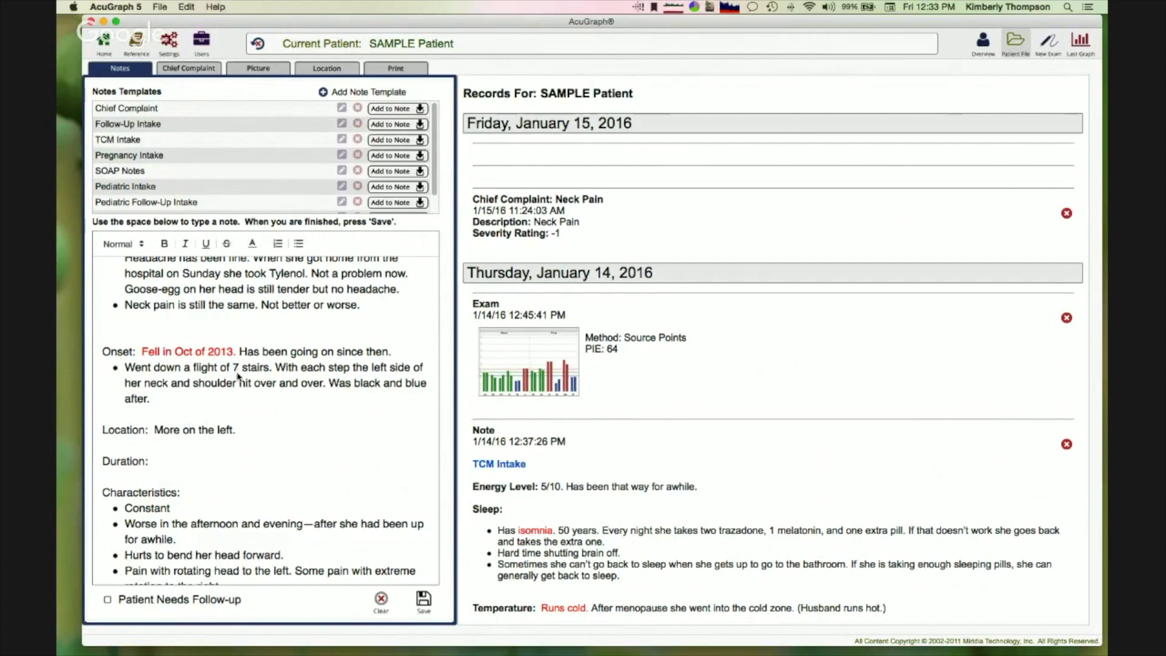
scroll(239, 377, down, 5)
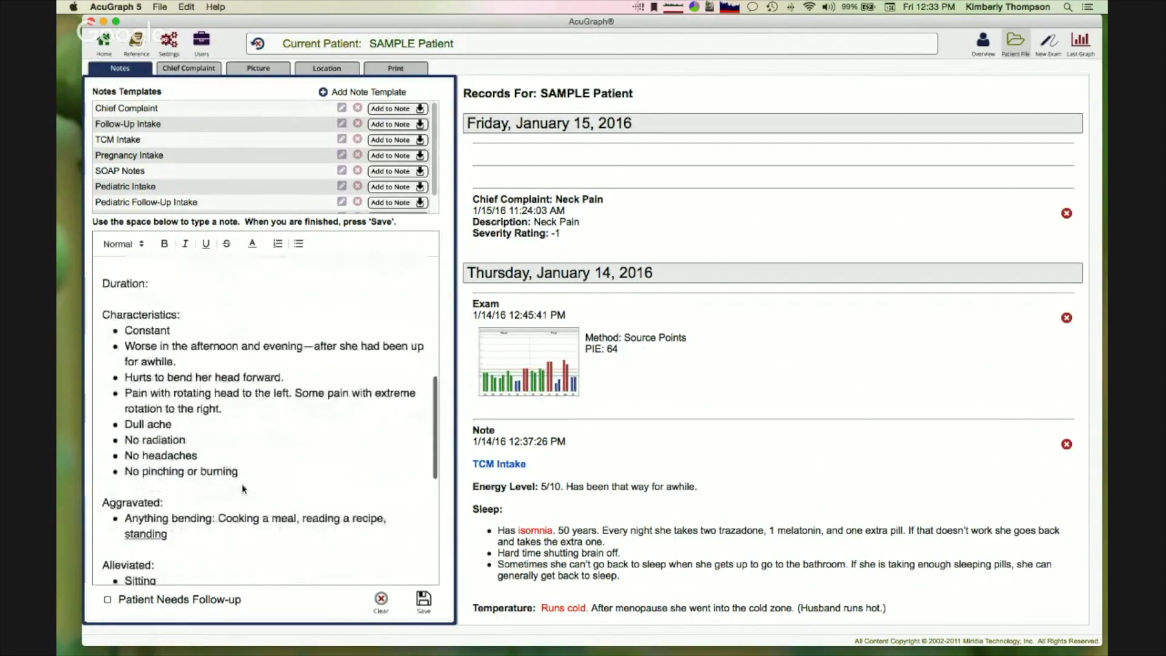
scroll(242, 489, down, 5)
scroll(242, 489, up, 10)
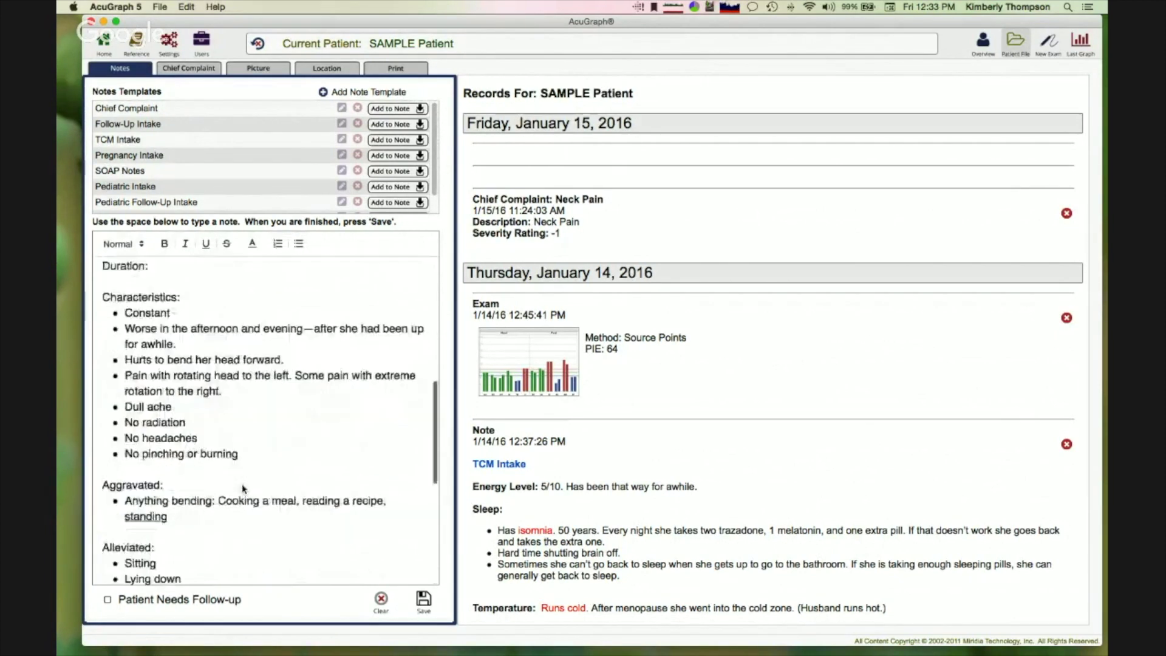
scroll(242, 489, down, 1)
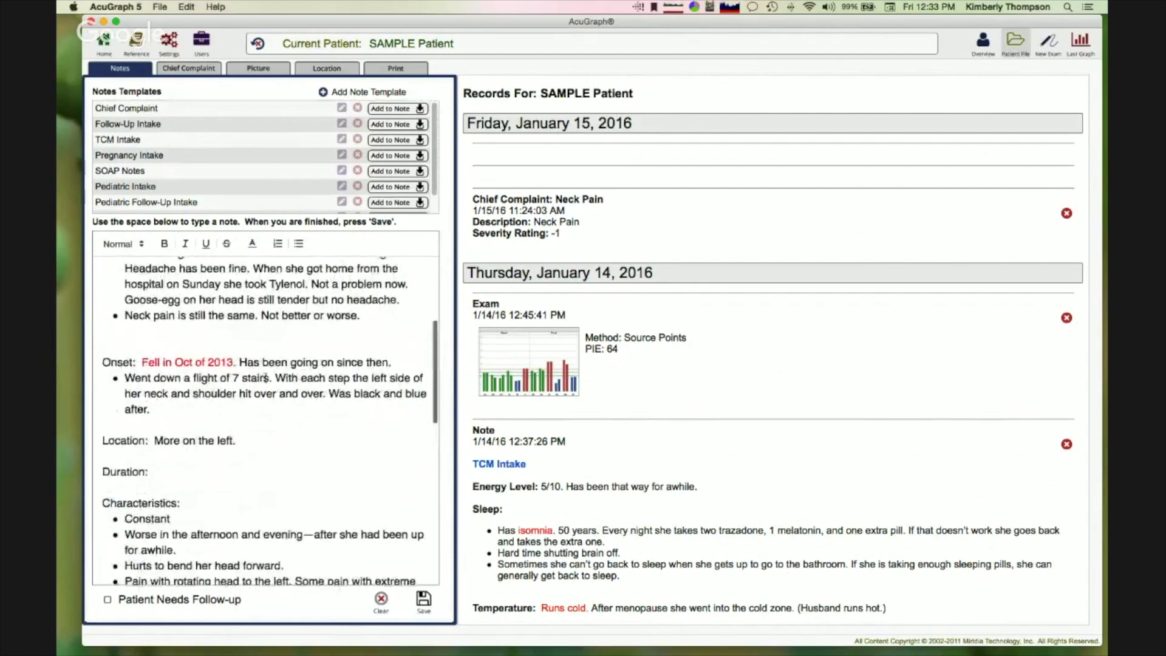
scroll(266, 382, up, 4)
scroll(265, 381, up, 5)
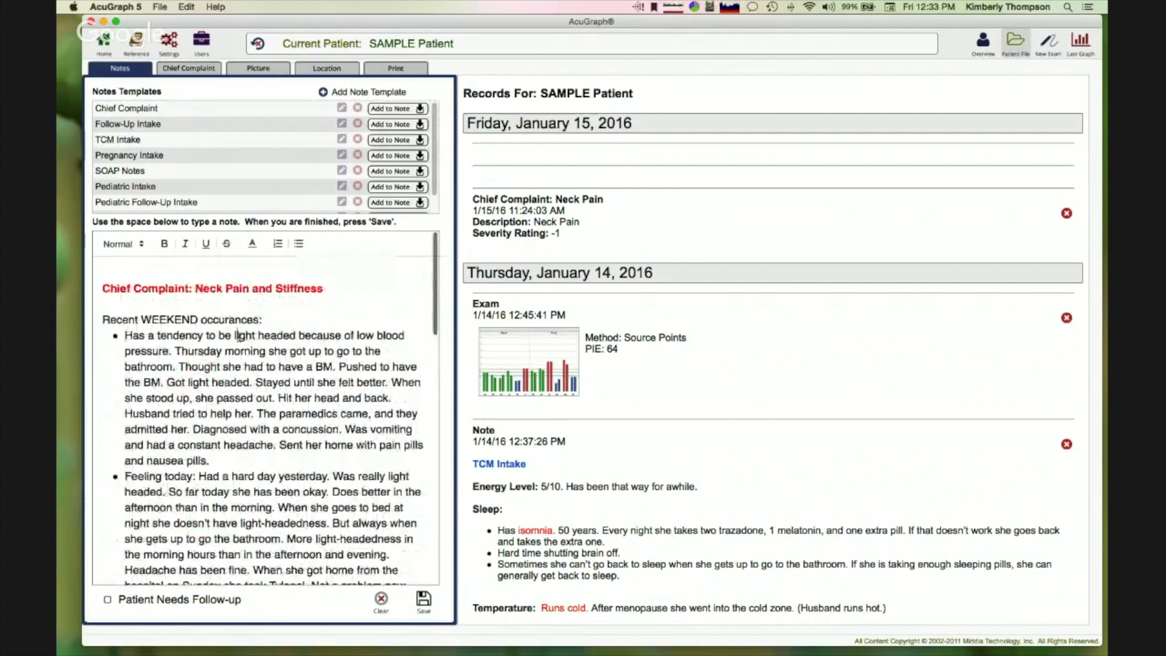
Color the words "light headed" red in the first weekend occurrence bullet, check the rest of the note and save it
drag(234, 335, 298, 336)
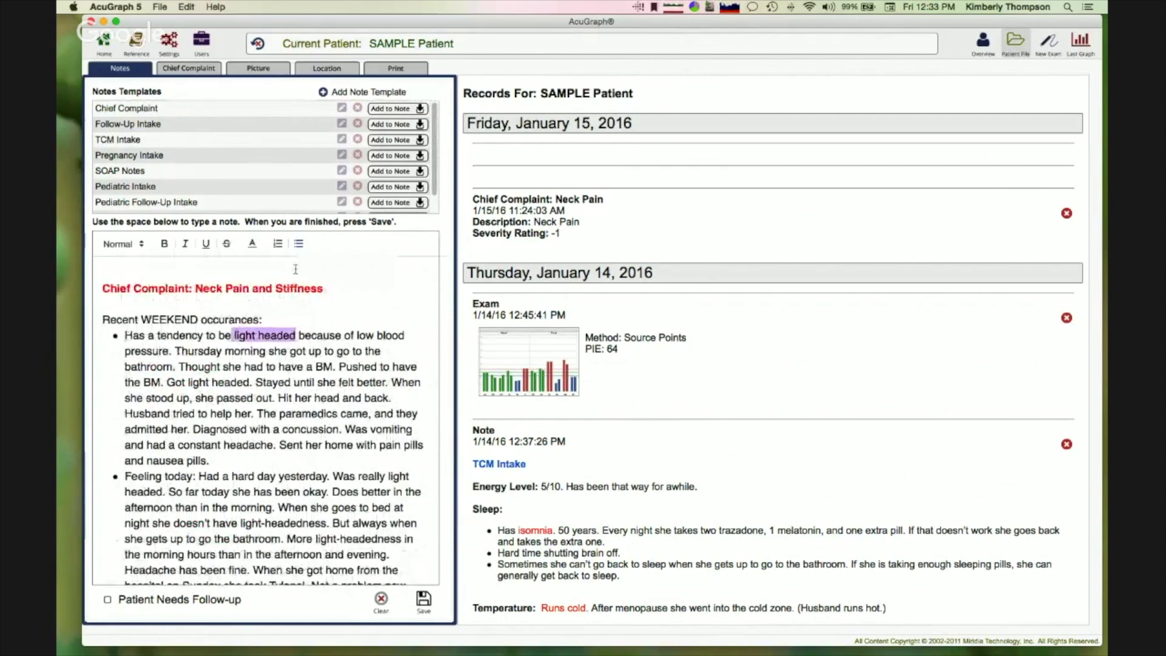
click(253, 244)
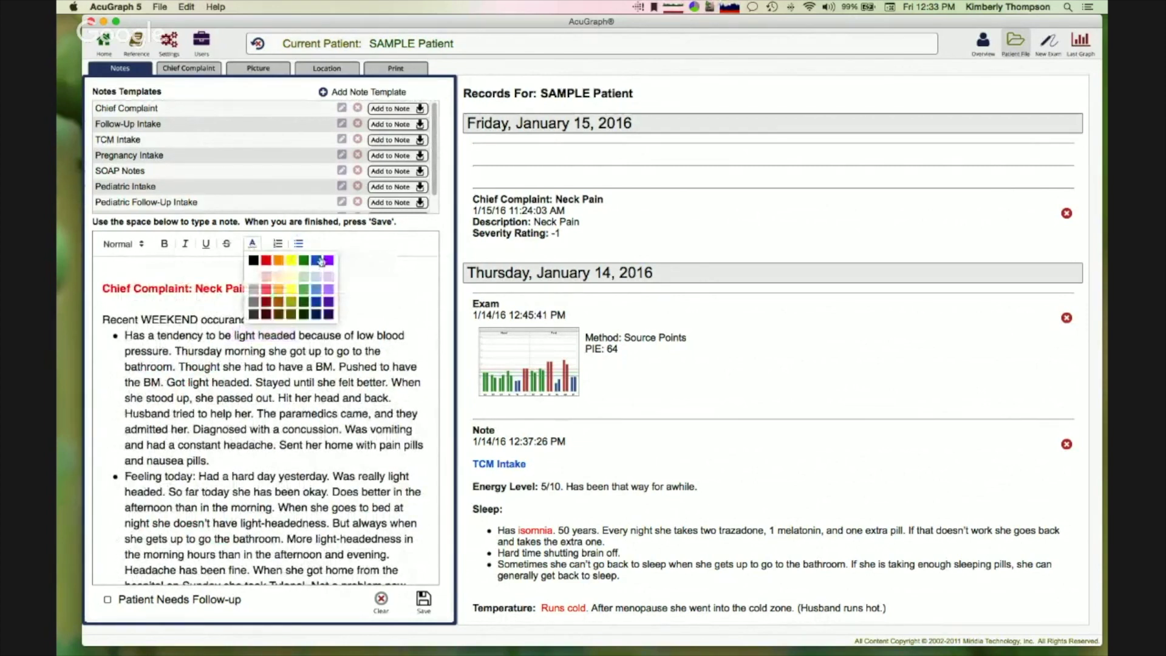
click(270, 261)
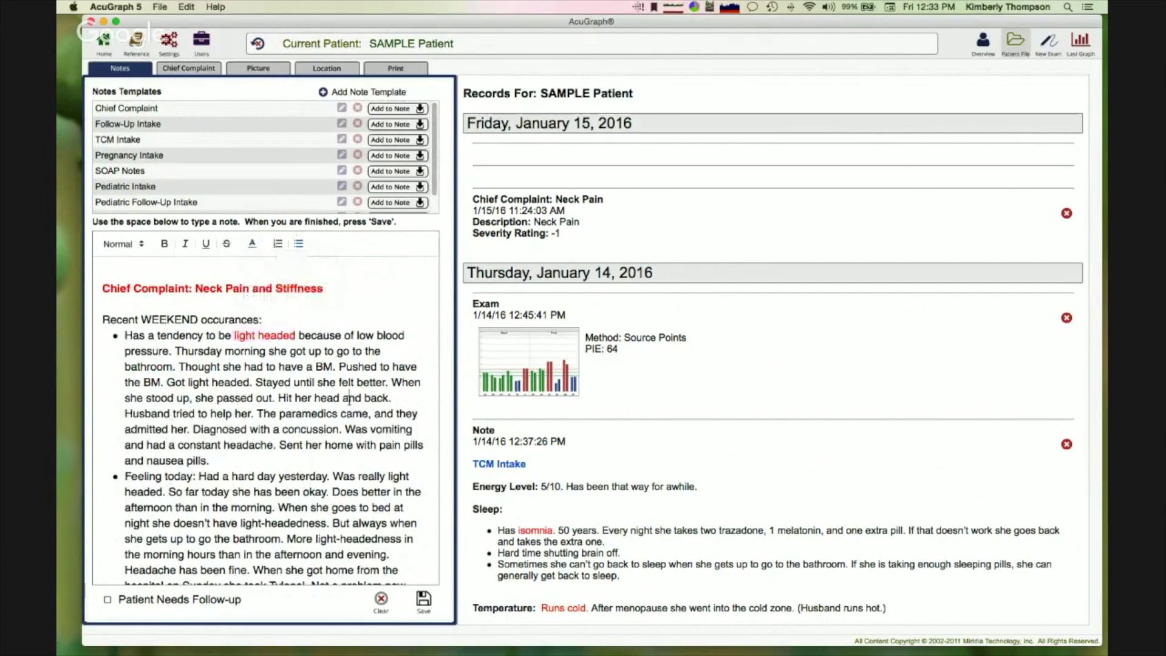
scroll(350, 401, down, 5)
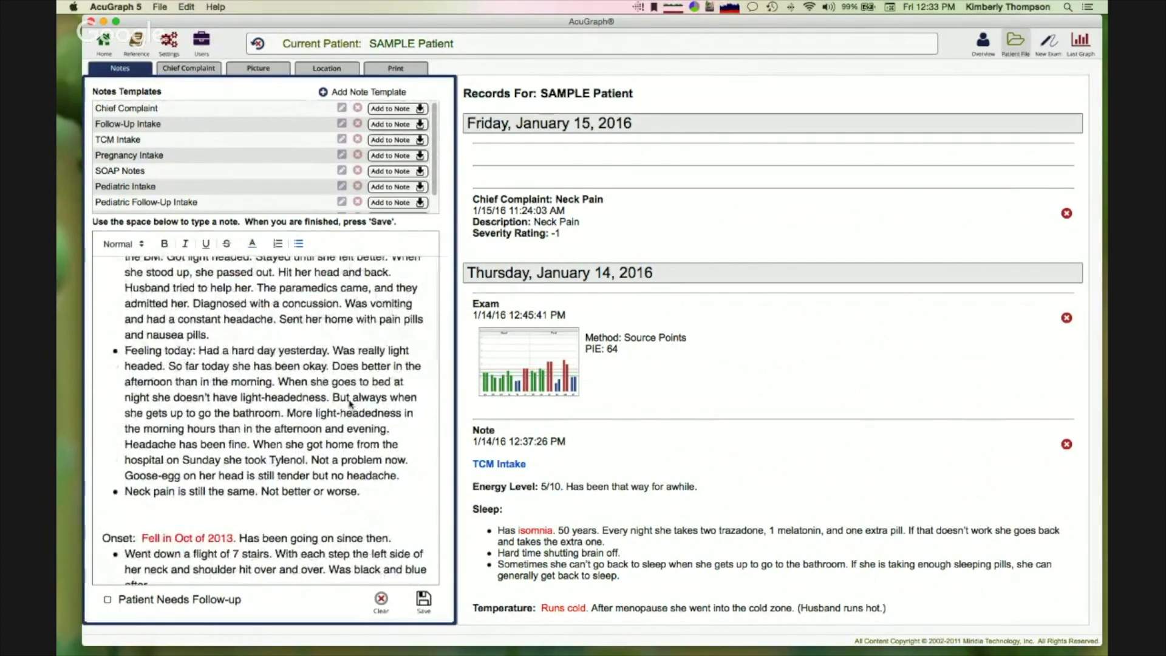
scroll(271, 448, down, 13)
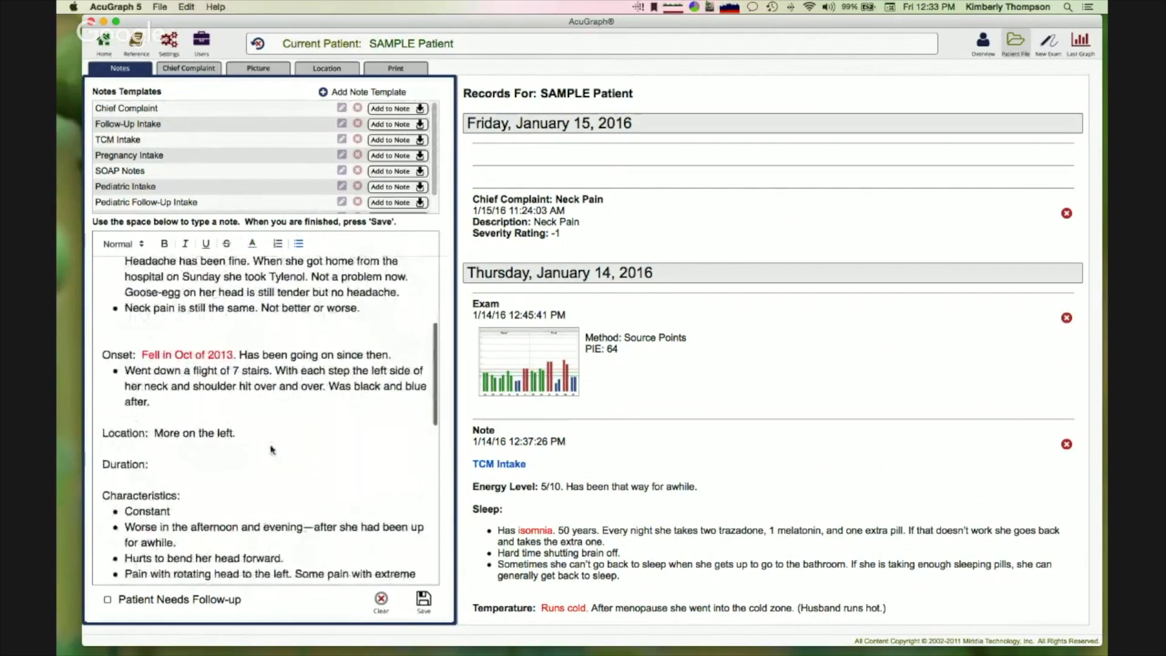
scroll(271, 449, down, 13)
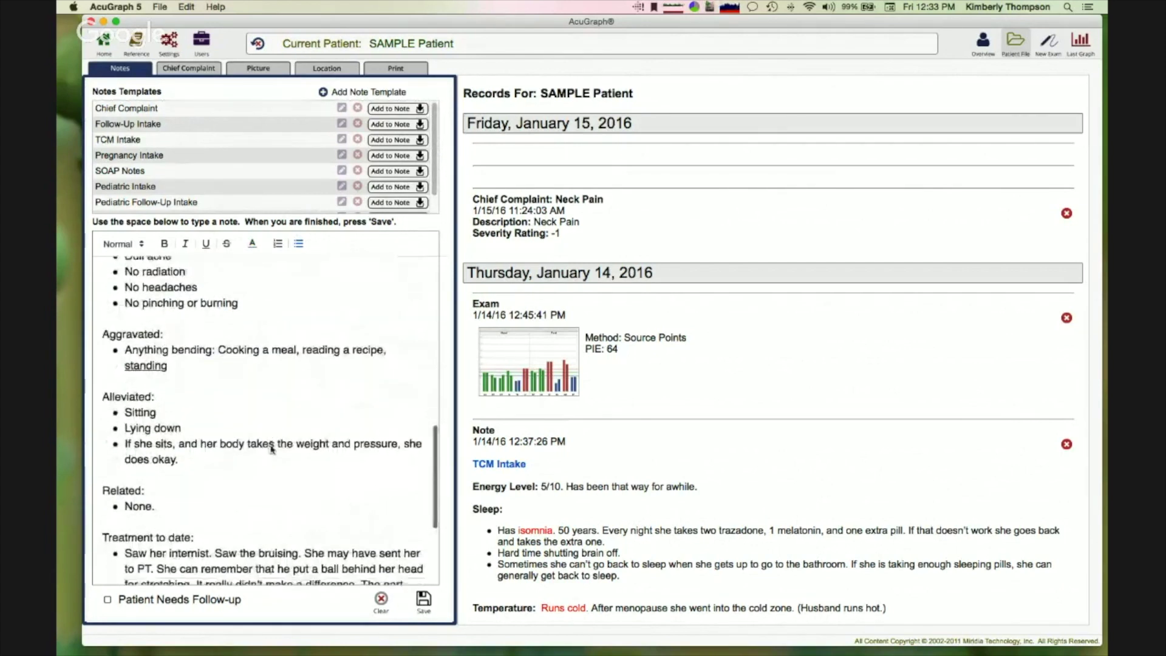
click(424, 601)
Look through the January 14 records, from the TCM Intake note to the Follow-Up section of the Neck Pain and Stiffness note
scroll(610, 495, down, 4)
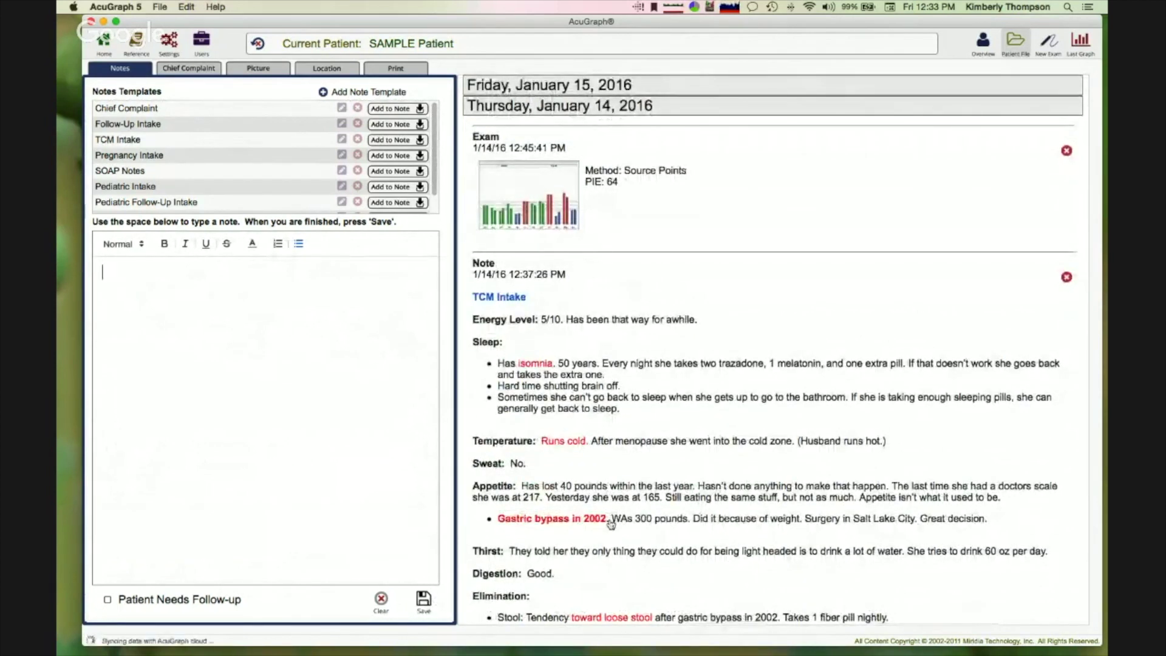
scroll(611, 523, down, 10)
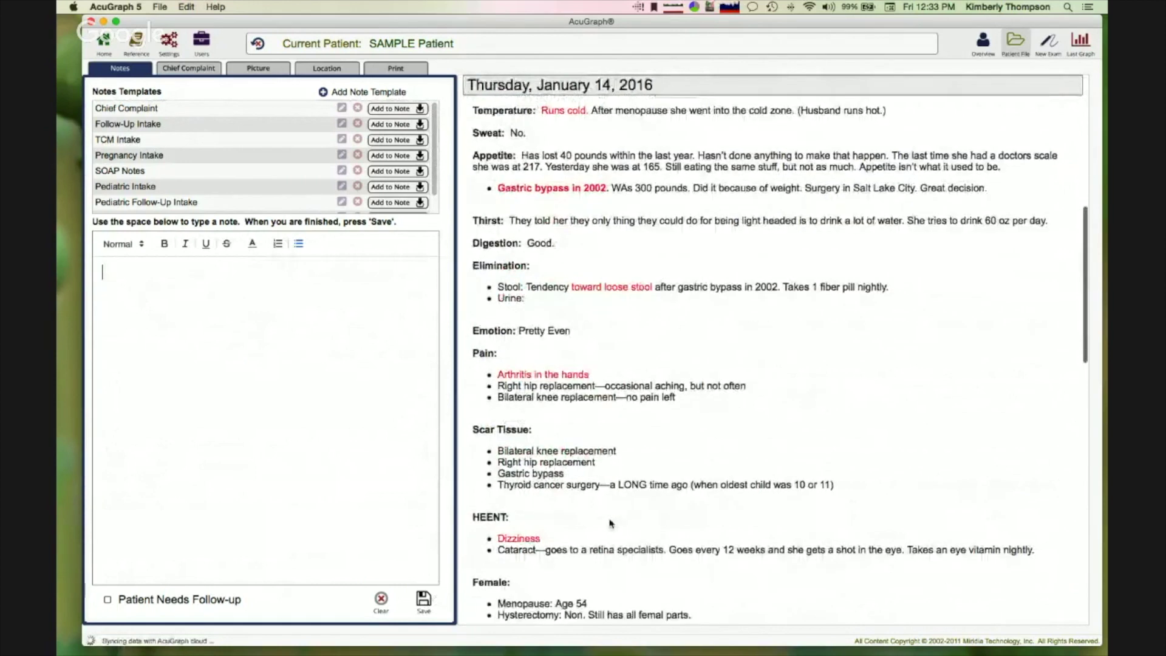
scroll(622, 486, down, 3)
scroll(650, 520, down, 12)
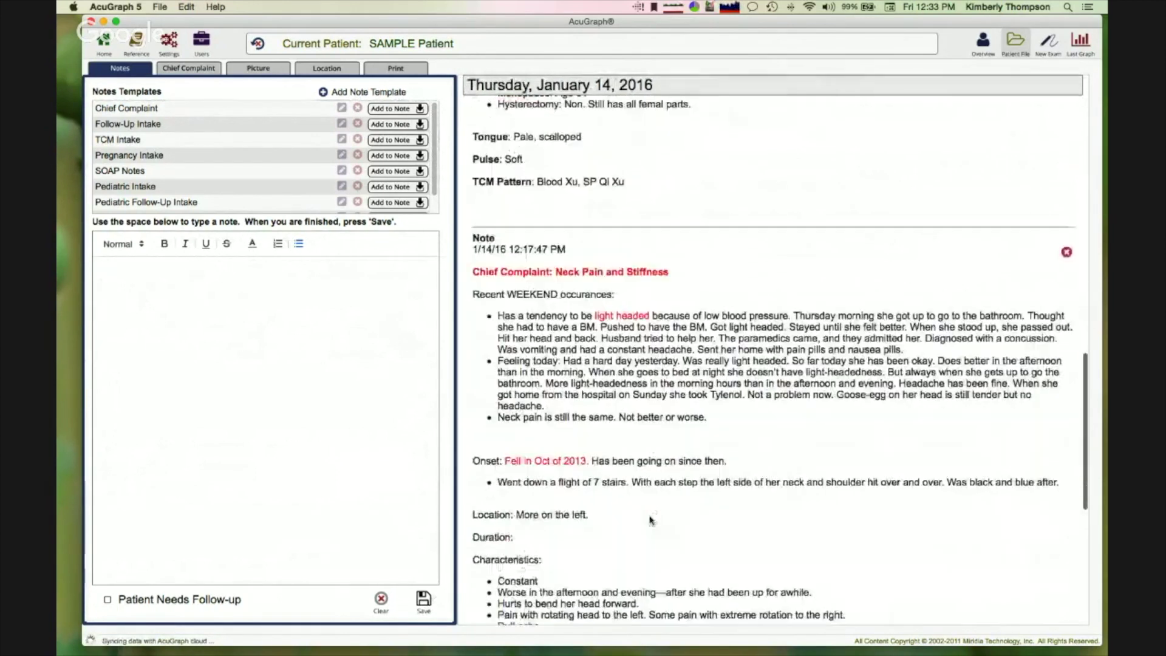
scroll(650, 520, down, 12)
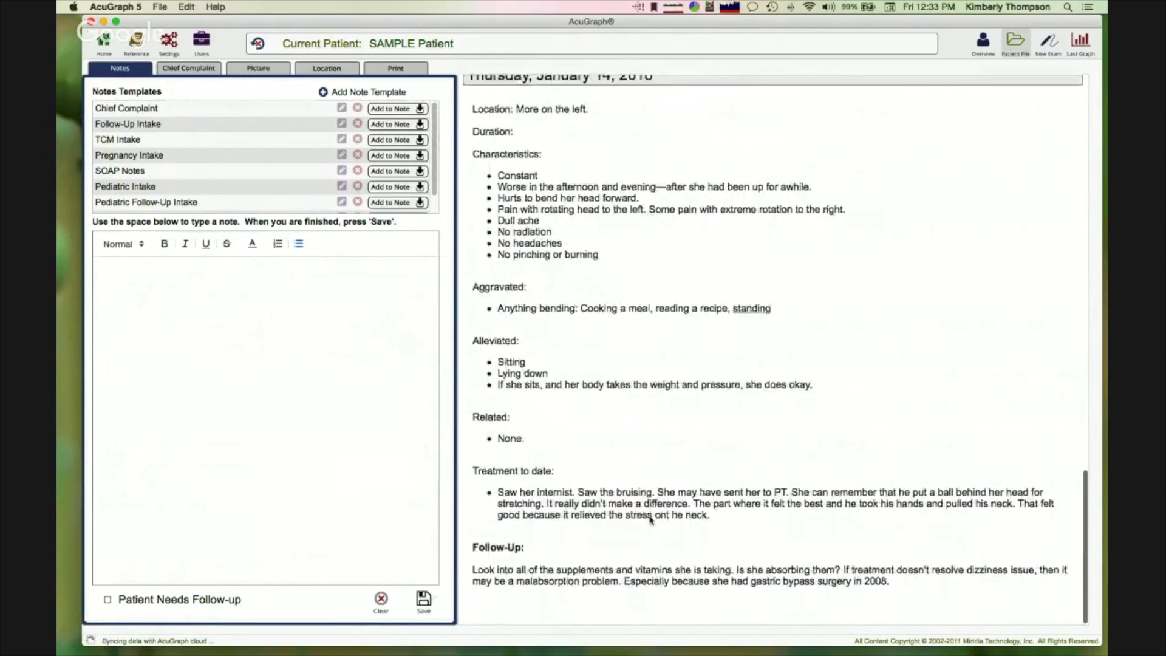
scroll(650, 520, up, 13)
scroll(651, 520, up, 4)
scroll(650, 520, up, 6)
scroll(651, 520, down, 3)
scroll(650, 520, up, 1)
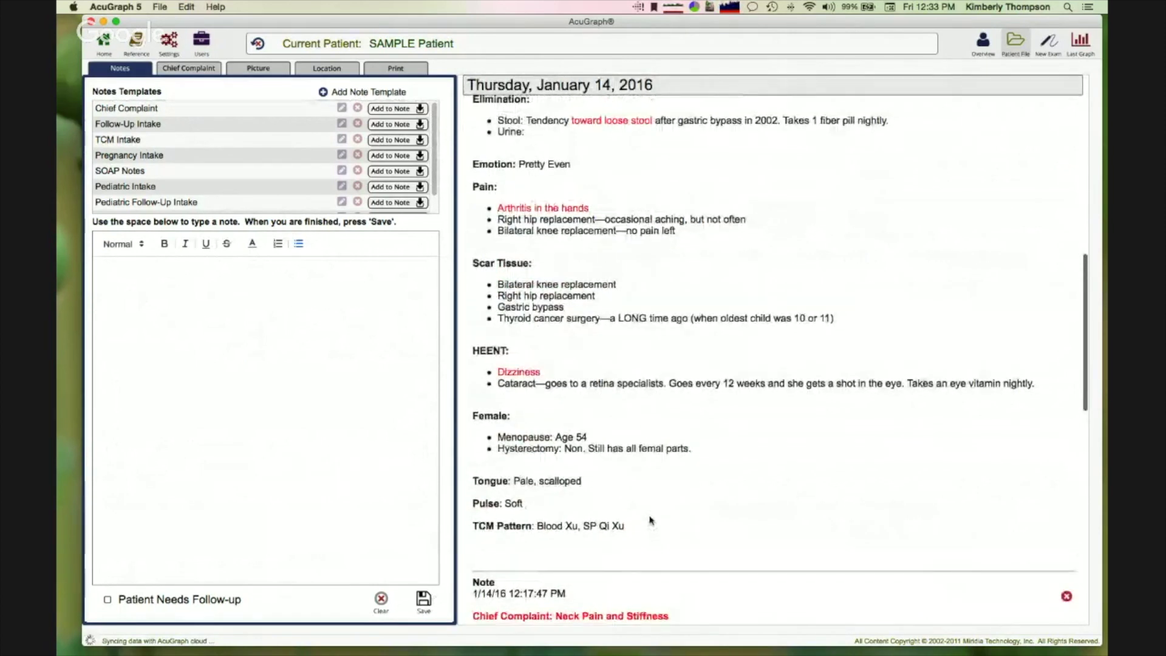
Open the January 14 TCM Intake note for editing and review its entries alongside the saved record
click(687, 492)
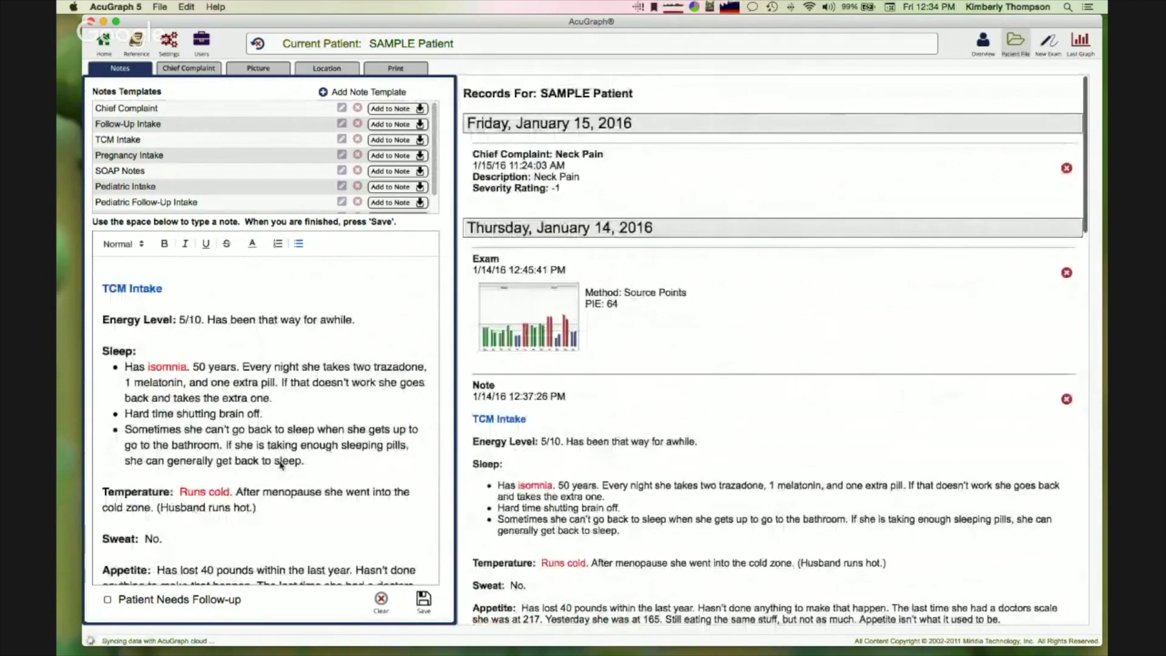
scroll(281, 466, down, 10)
scroll(281, 466, down, 10)
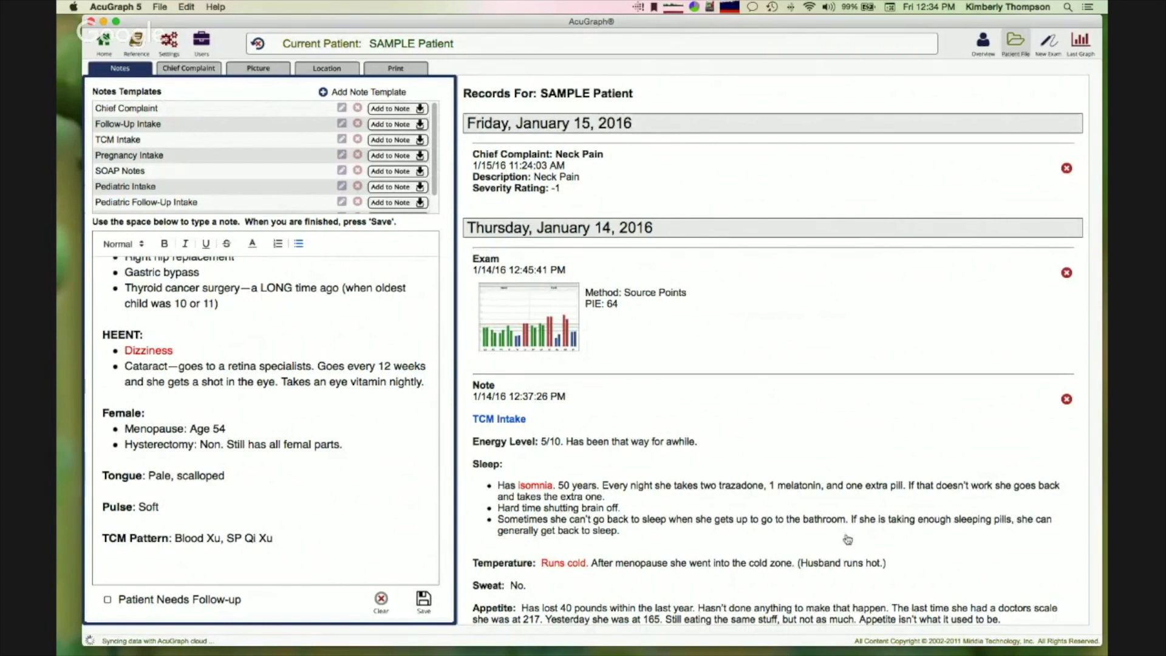
scroll(751, 536, down, 1)
scroll(751, 536, down, 12)
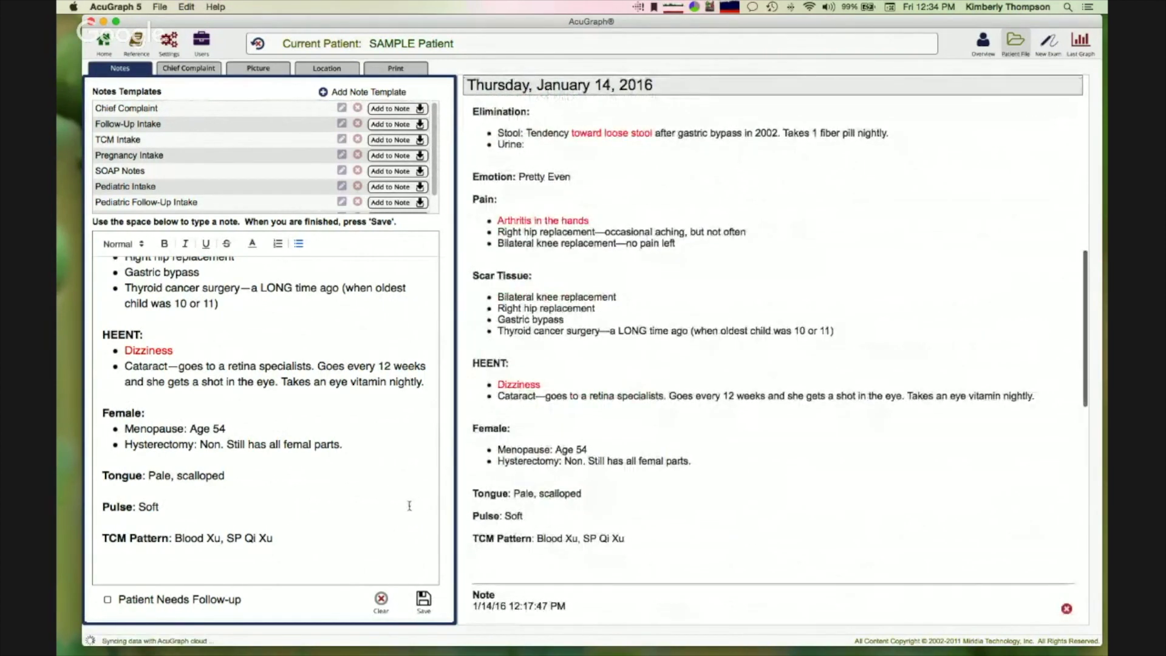
scroll(409, 509, up, 8)
scroll(409, 509, up, 2)
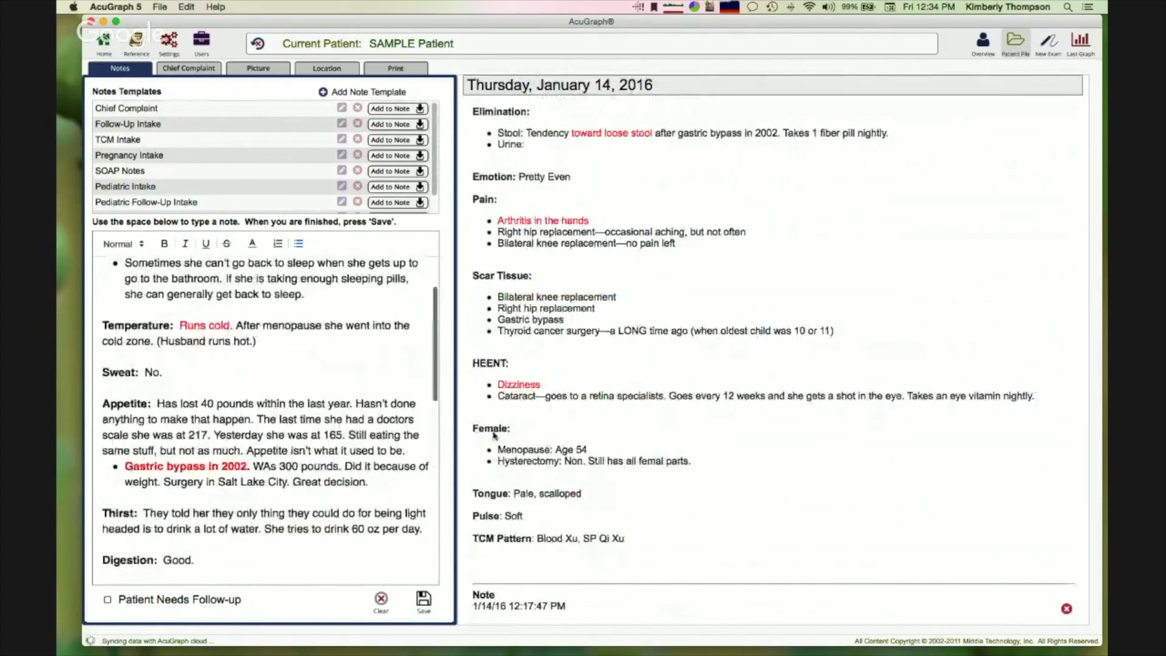
scroll(493, 435, up, 10)
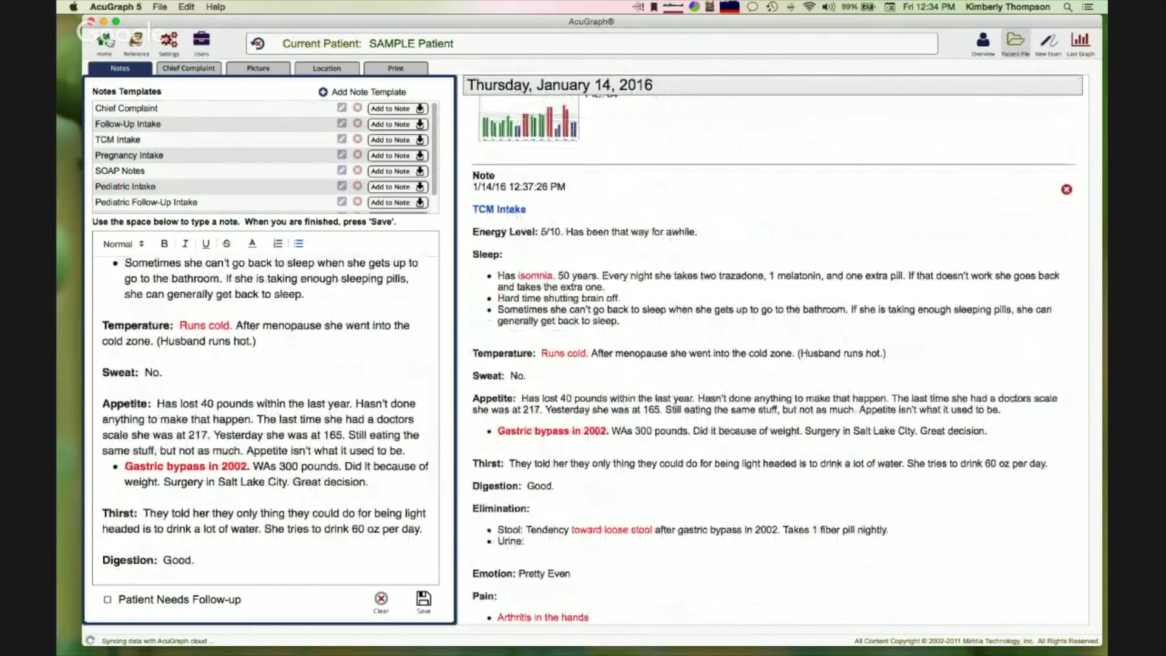
Look up the child patient by name from the home screen and open that patient's file
click(106, 42)
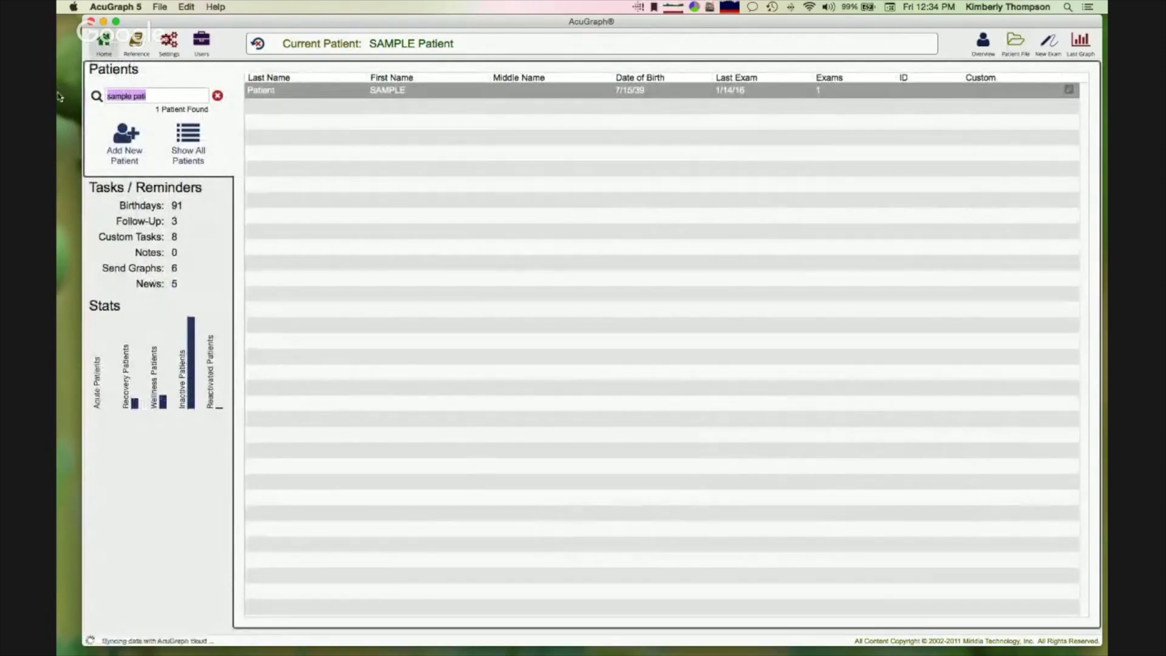
text(l)
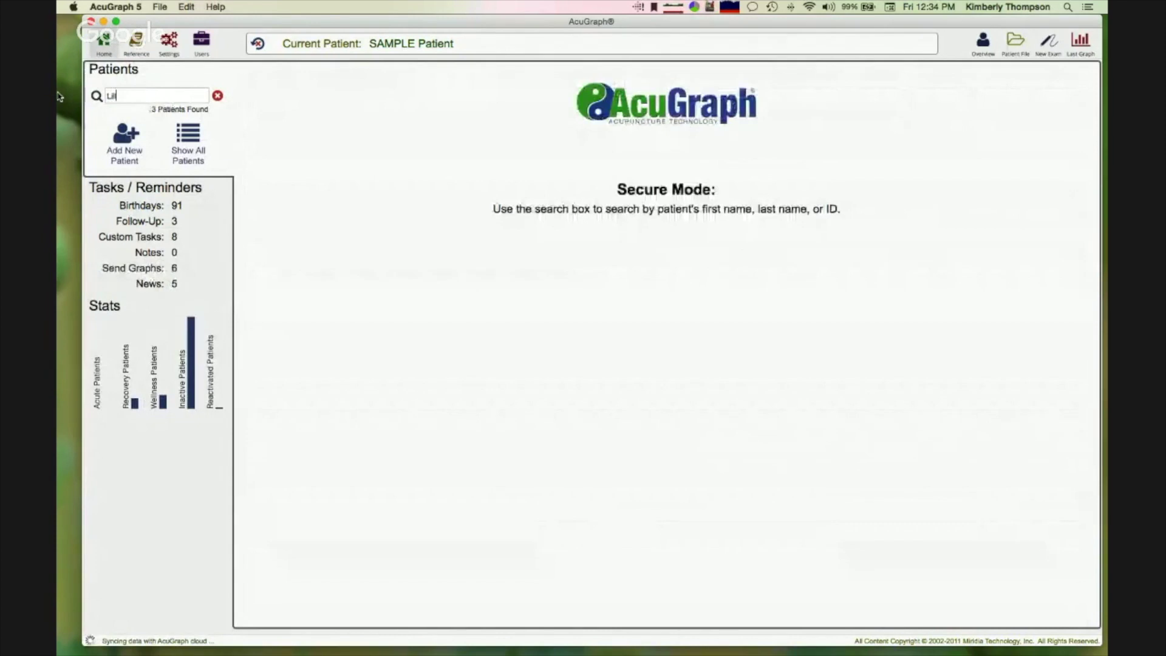
text(illy bu)
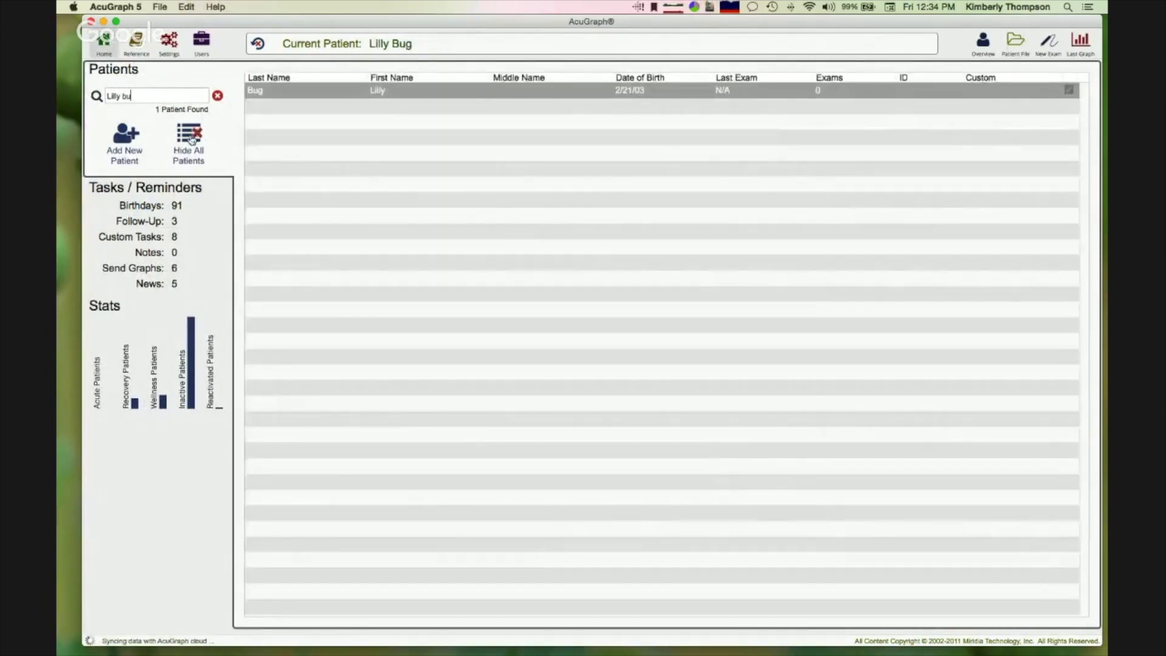
click(1019, 43)
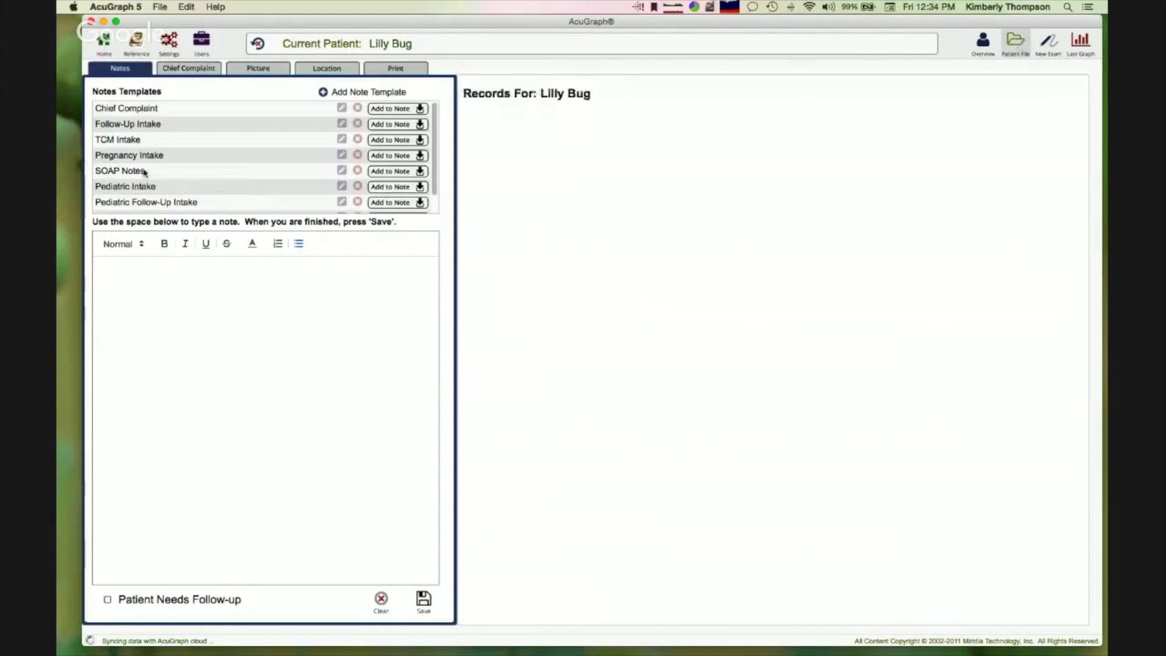
Add the Pediatric Intake template to a new note and enter "Diarrhea" as the Chief Complaint
scroll(154, 186, down, 1)
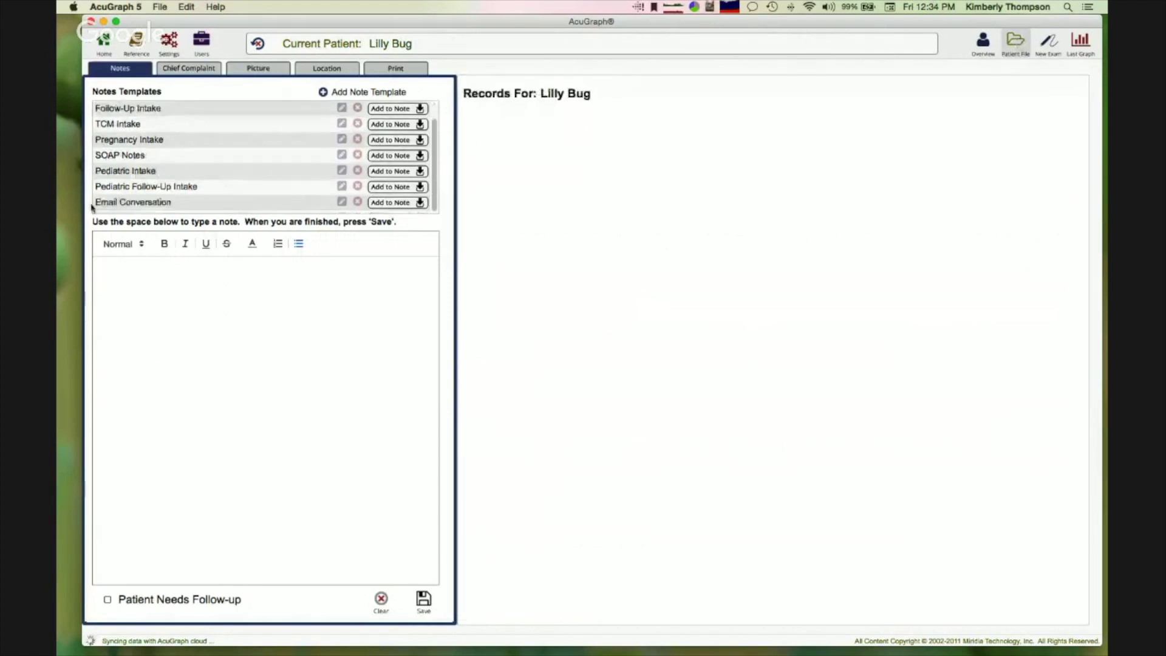
click(395, 172)
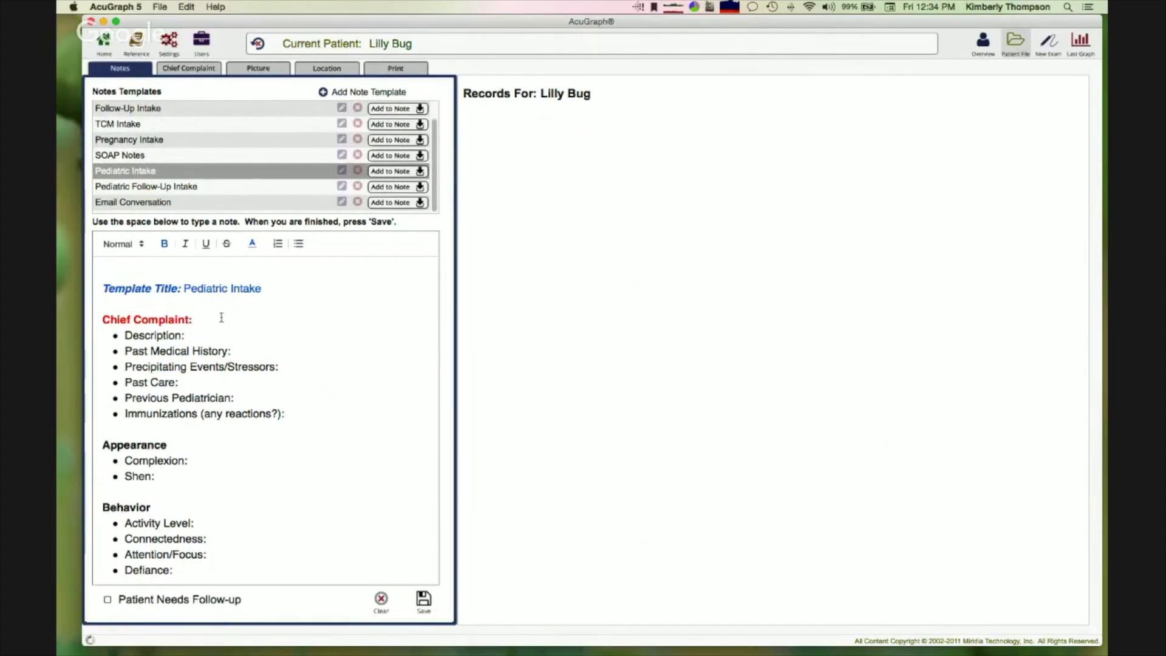
text(iarrhea)
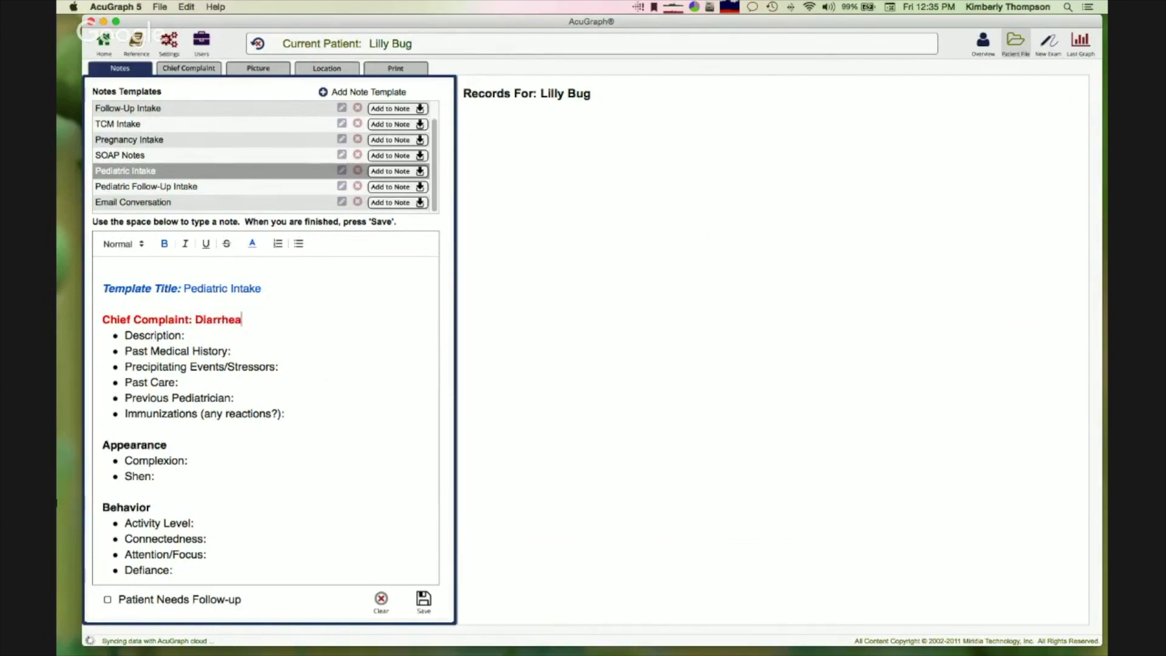
click(213, 322)
Review the Pediatric Intake note's sections from Description through Research and save the note
scroll(247, 486, down, 4)
scroll(248, 487, up, 2)
scroll(248, 487, down, 2)
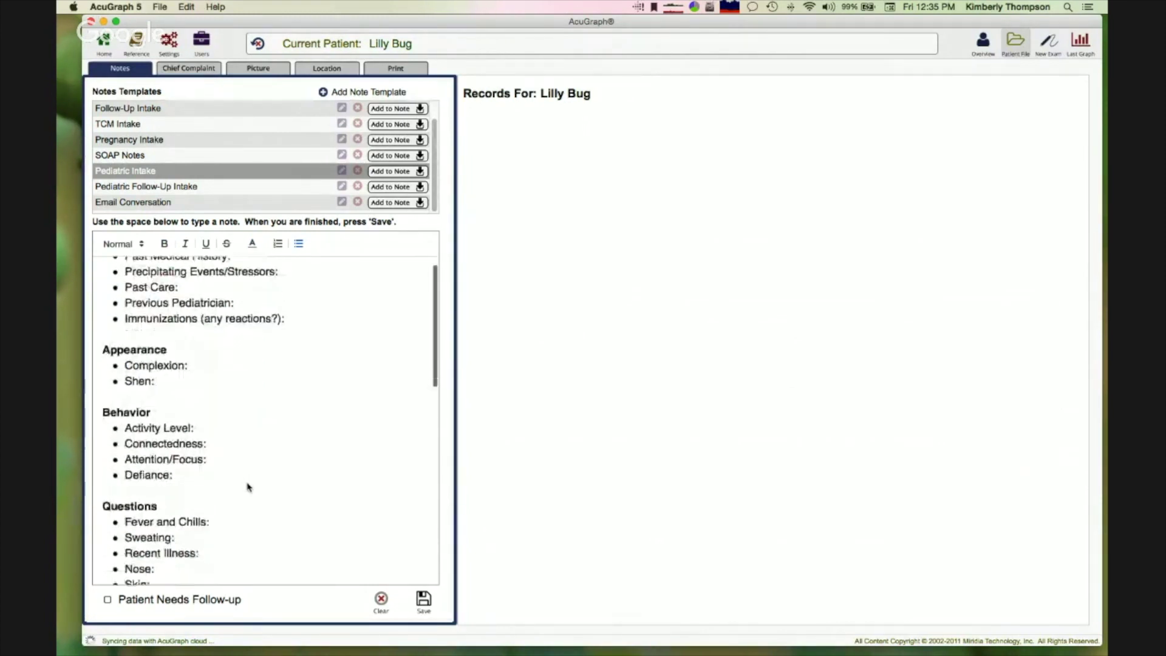
scroll(247, 487, up, 2)
scroll(247, 486, down, 1)
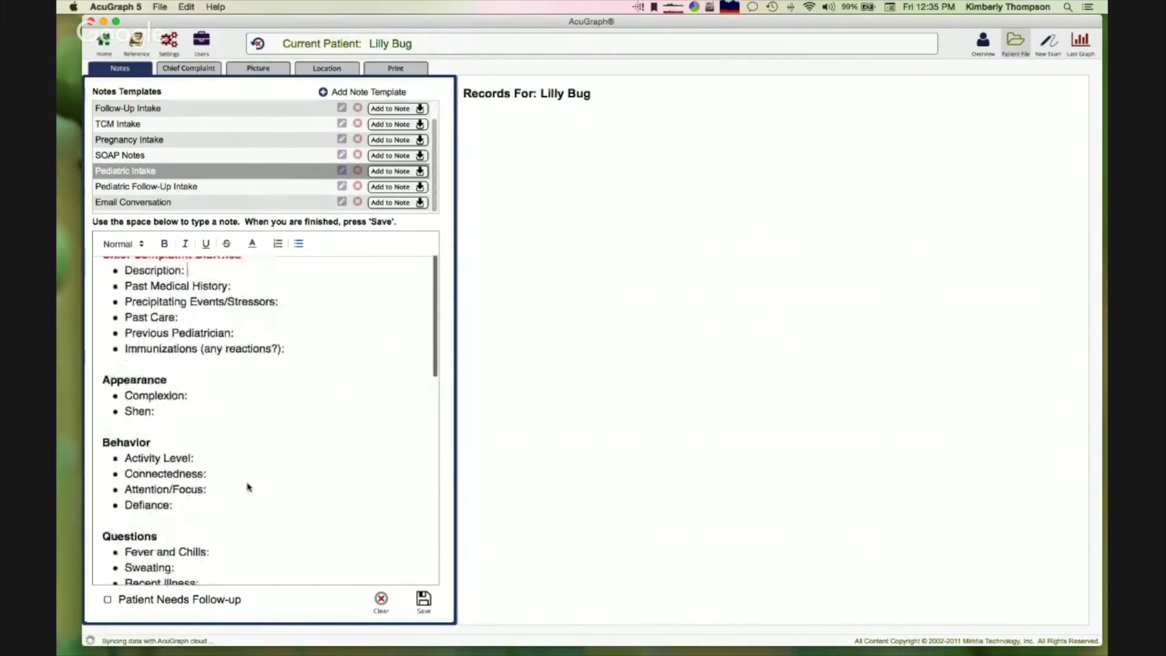
scroll(247, 486, up, 2)
scroll(247, 487, down, 3)
scroll(248, 487, down, 8)
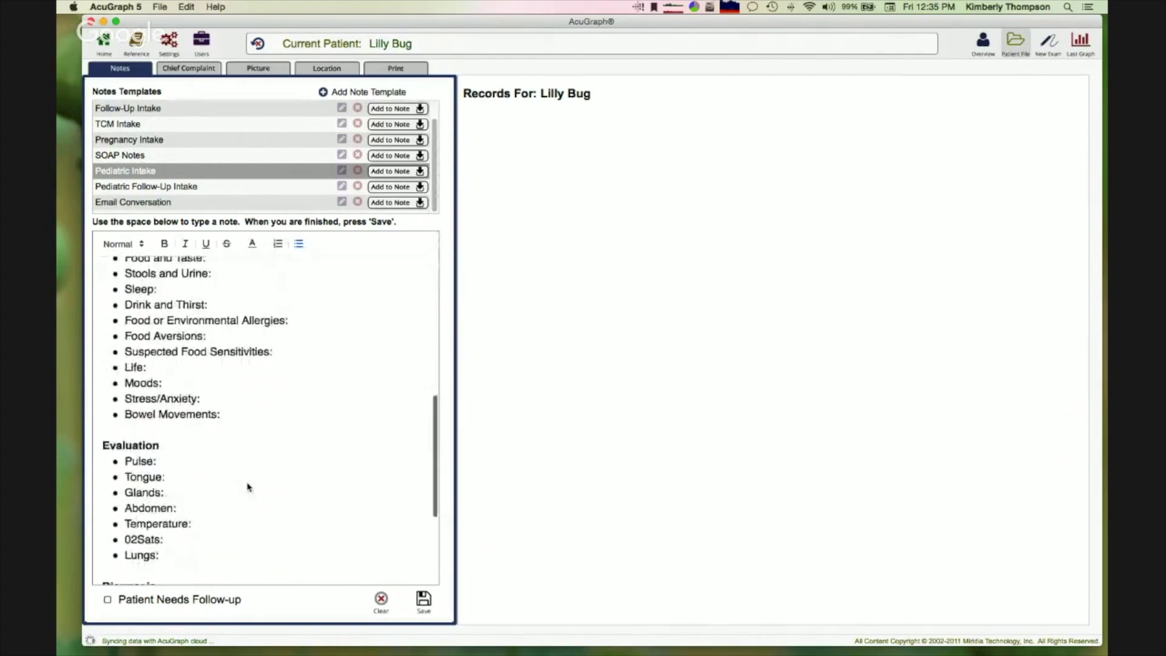
scroll(247, 487, down, 5)
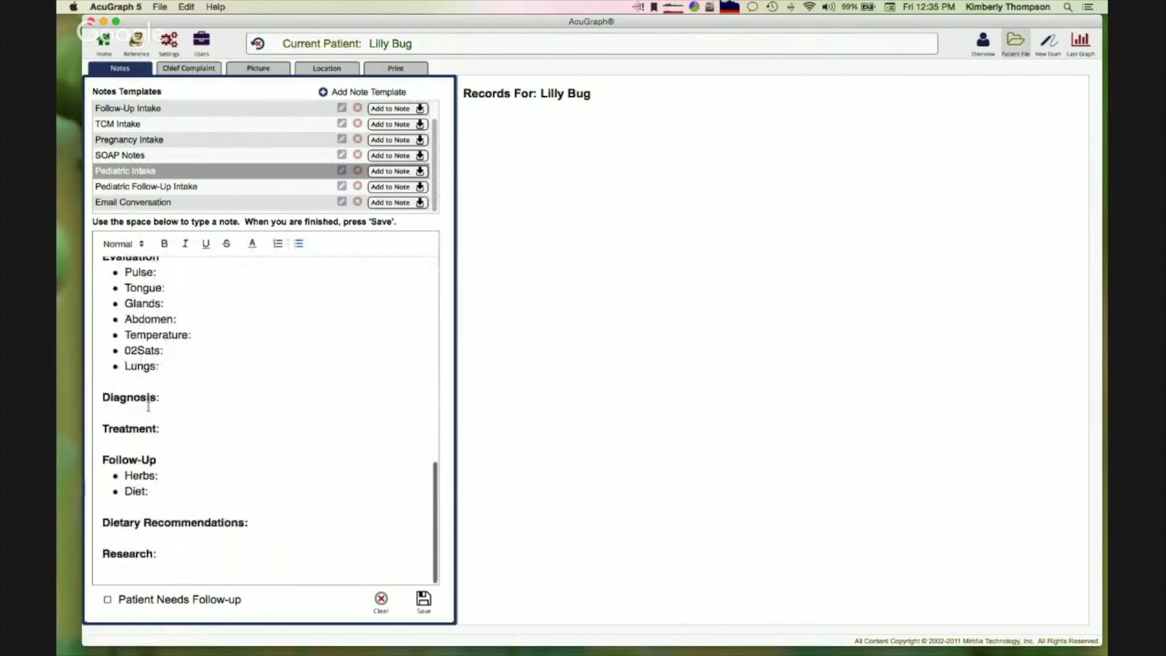
scroll(163, 298, up, 10)
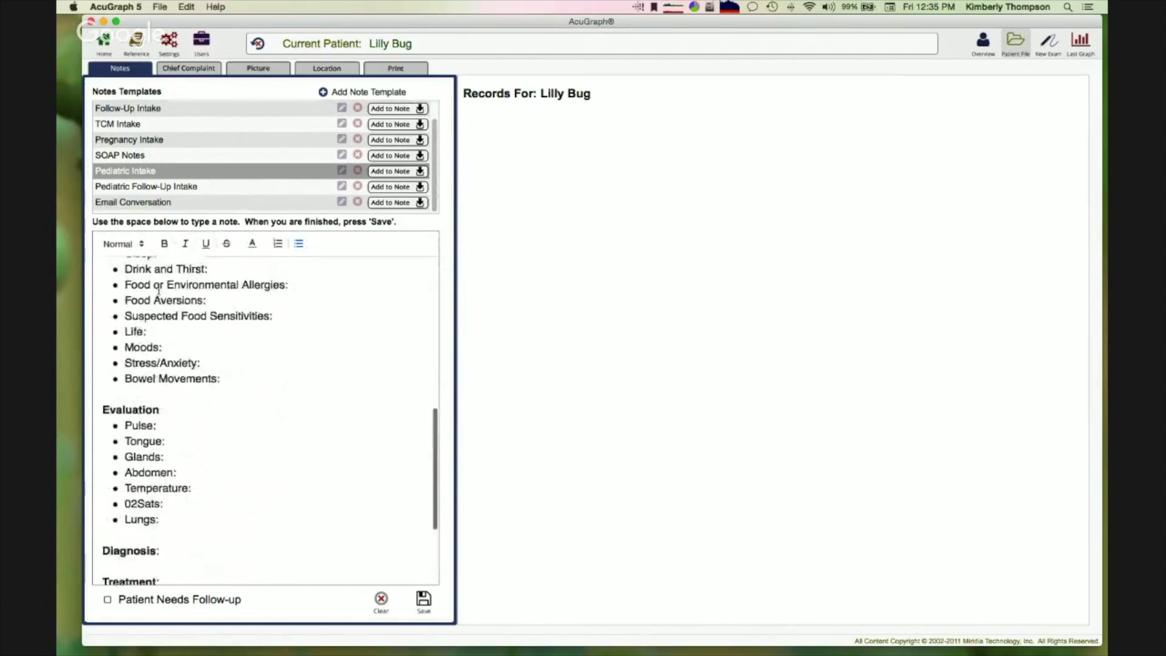
scroll(160, 294, down, 5)
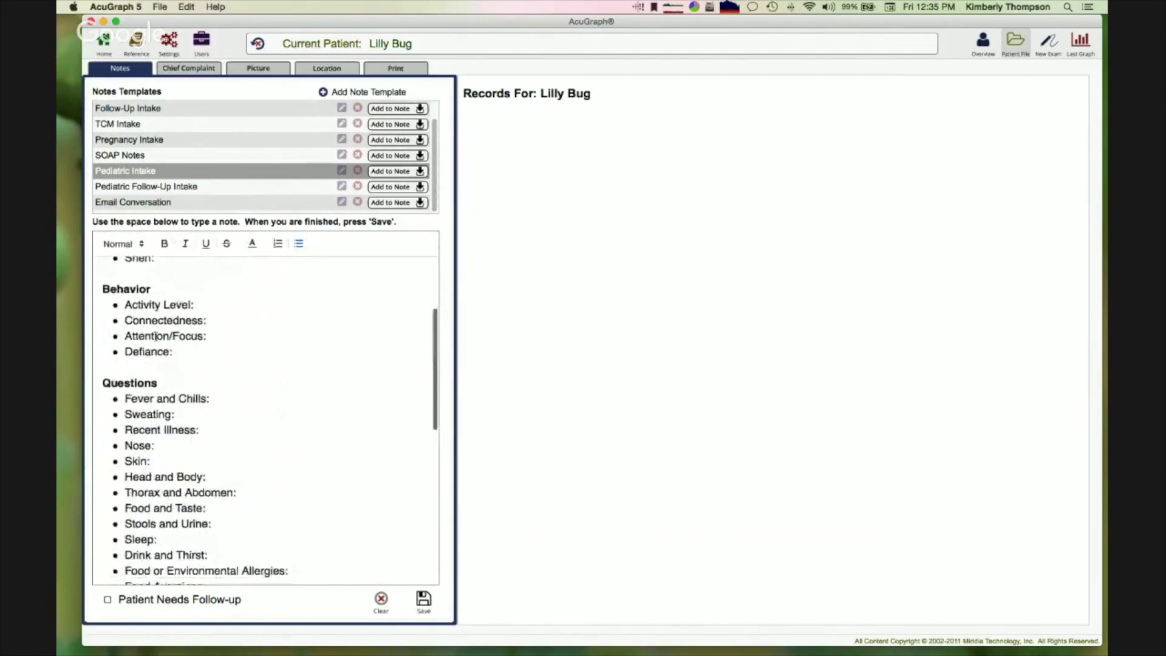
scroll(195, 435, down, 5)
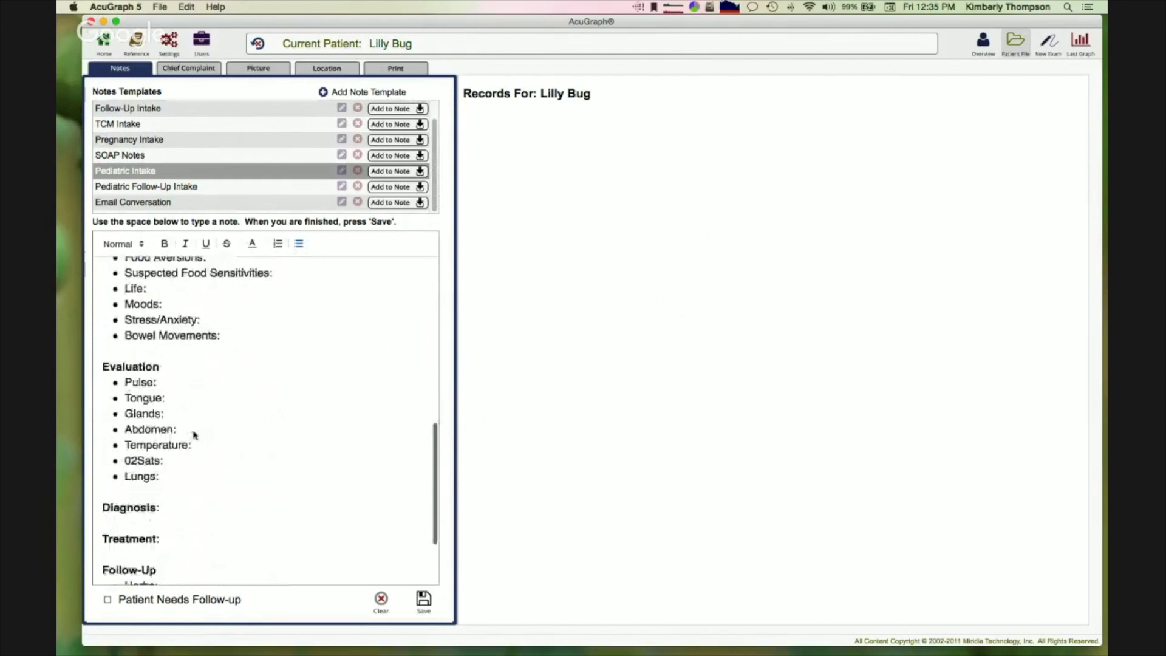
scroll(194, 435, down, 1)
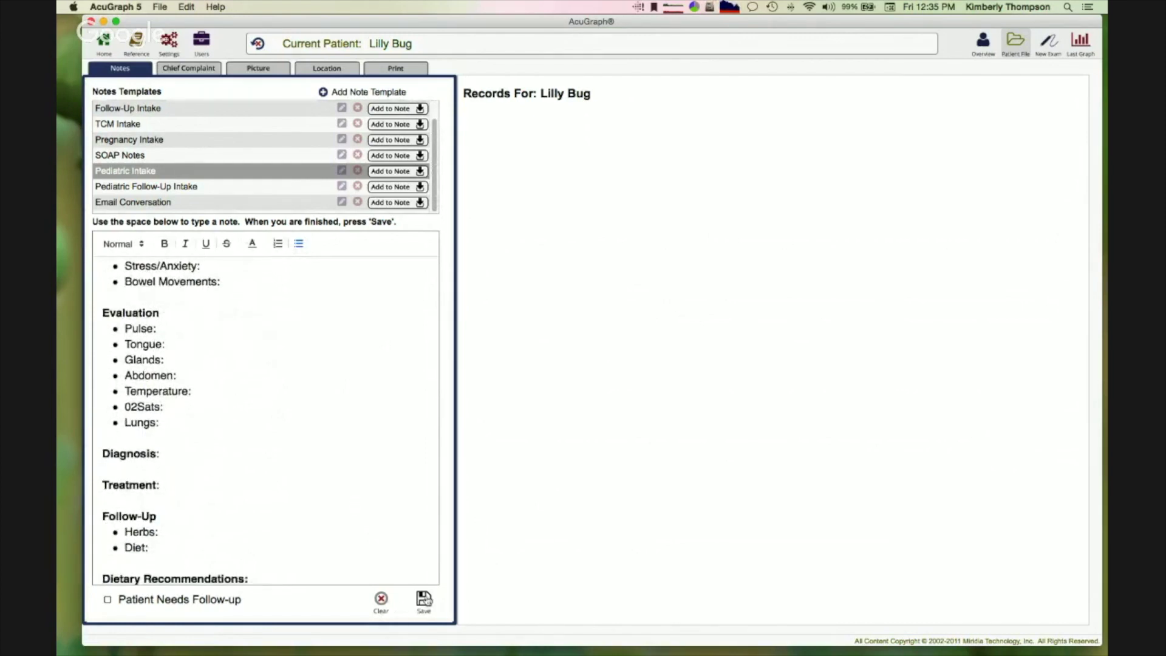
click(424, 600)
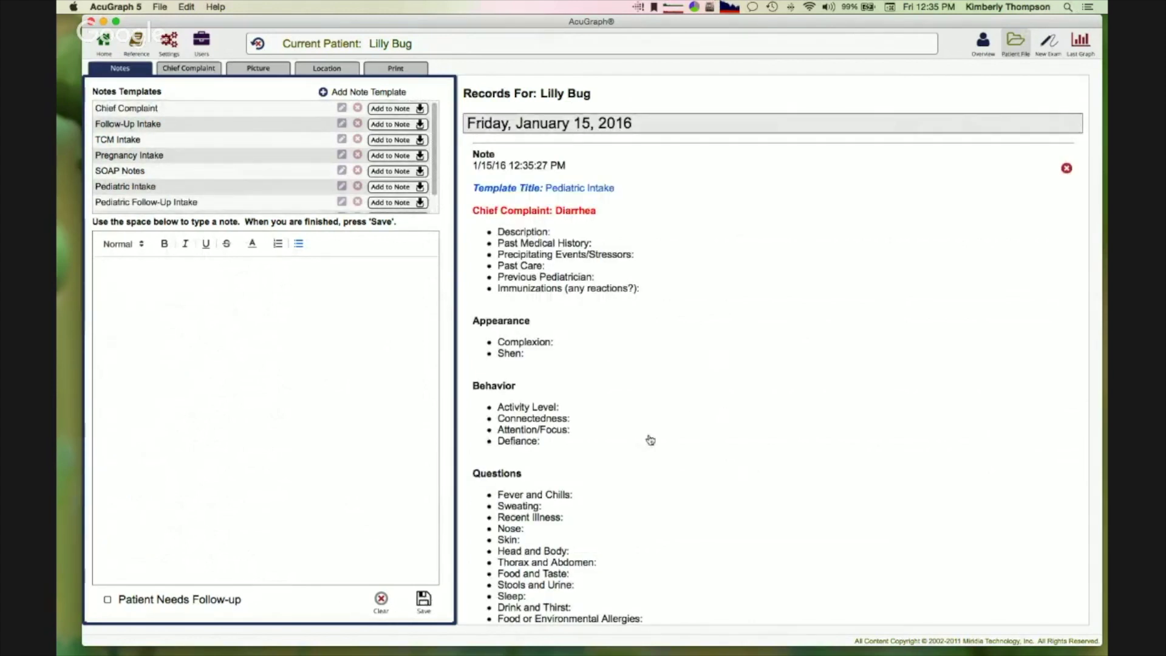
Reopen the saved Pediatric Intake note for editing and go to its Diagnosis and Treatment fields
click(529, 417)
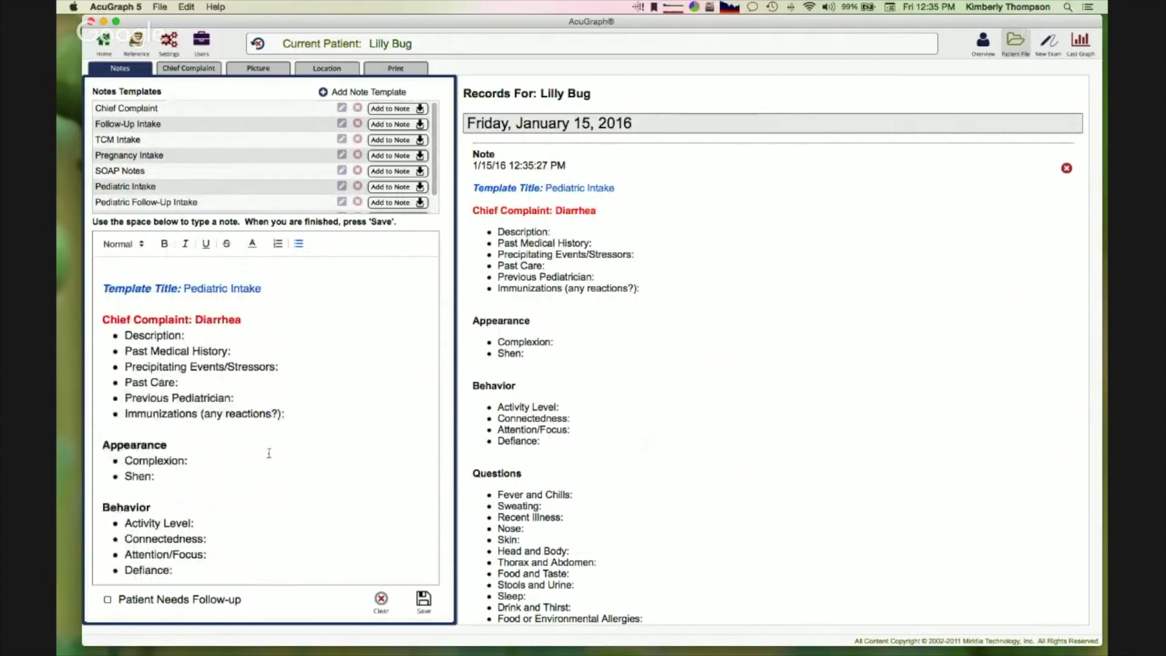
scroll(194, 474, down, 10)
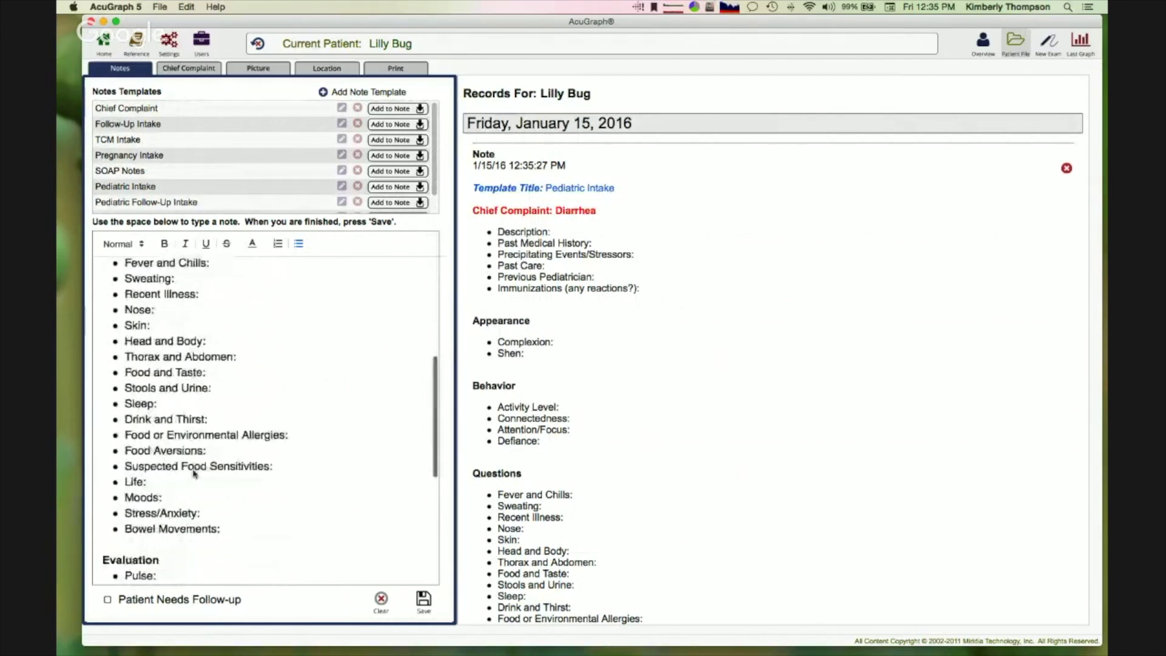
scroll(194, 474, down, 10)
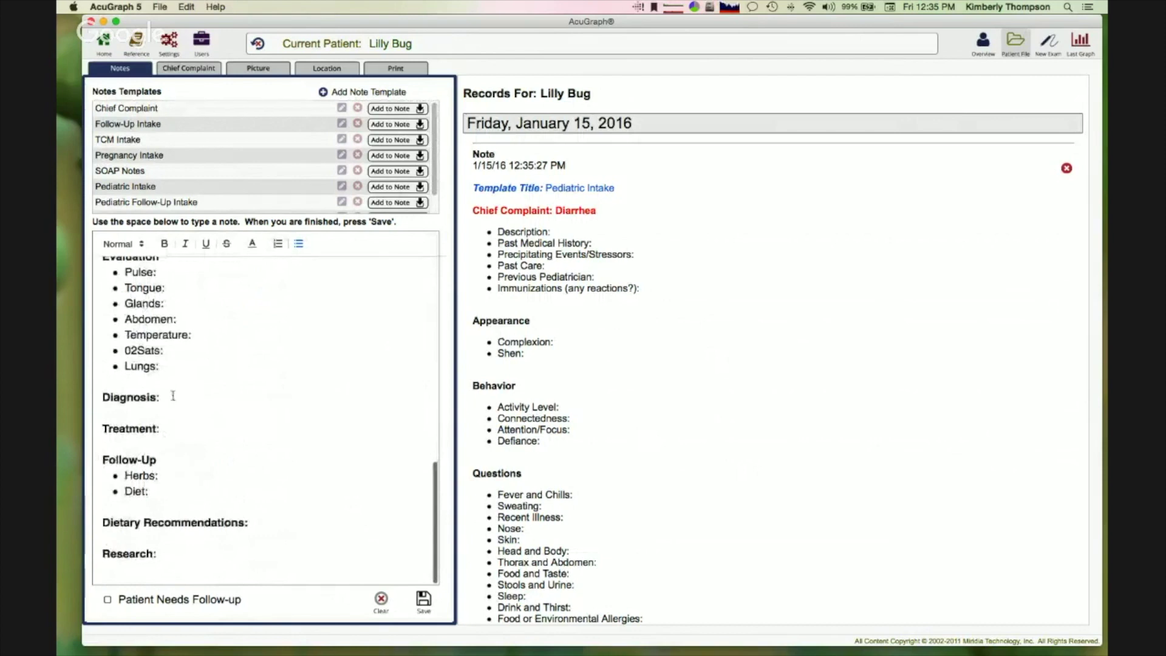
click(202, 395)
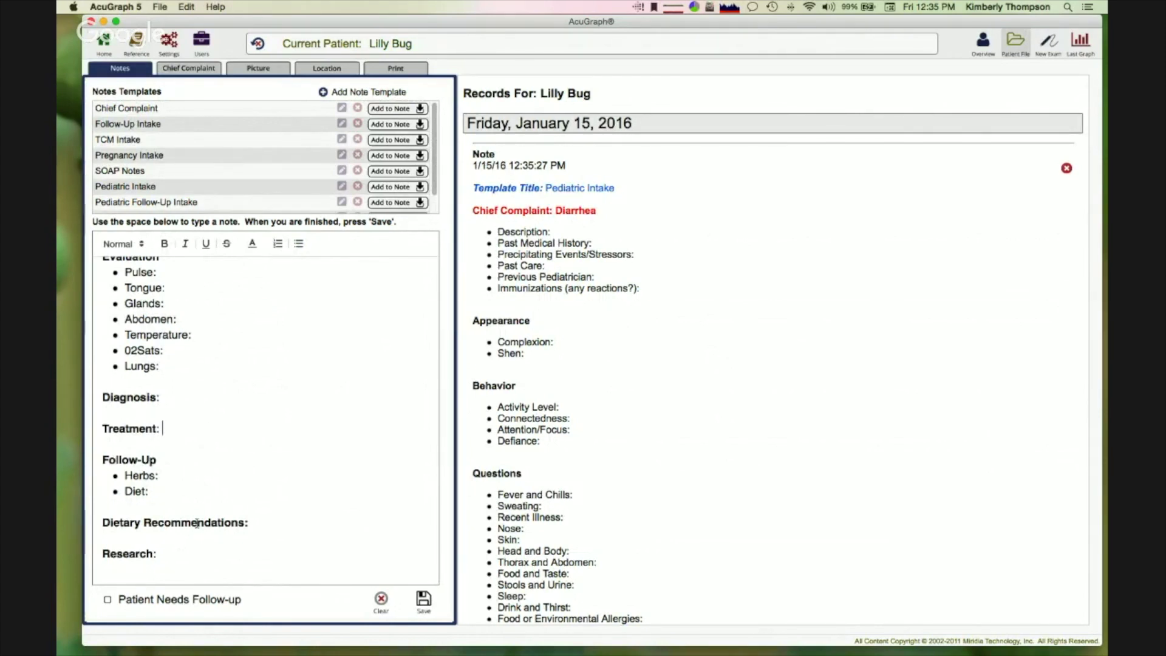
Compare the January 15 Pediatric Intake record with the open note down to Follow-Up and Research, and save the note again
scroll(396, 373, down, 5)
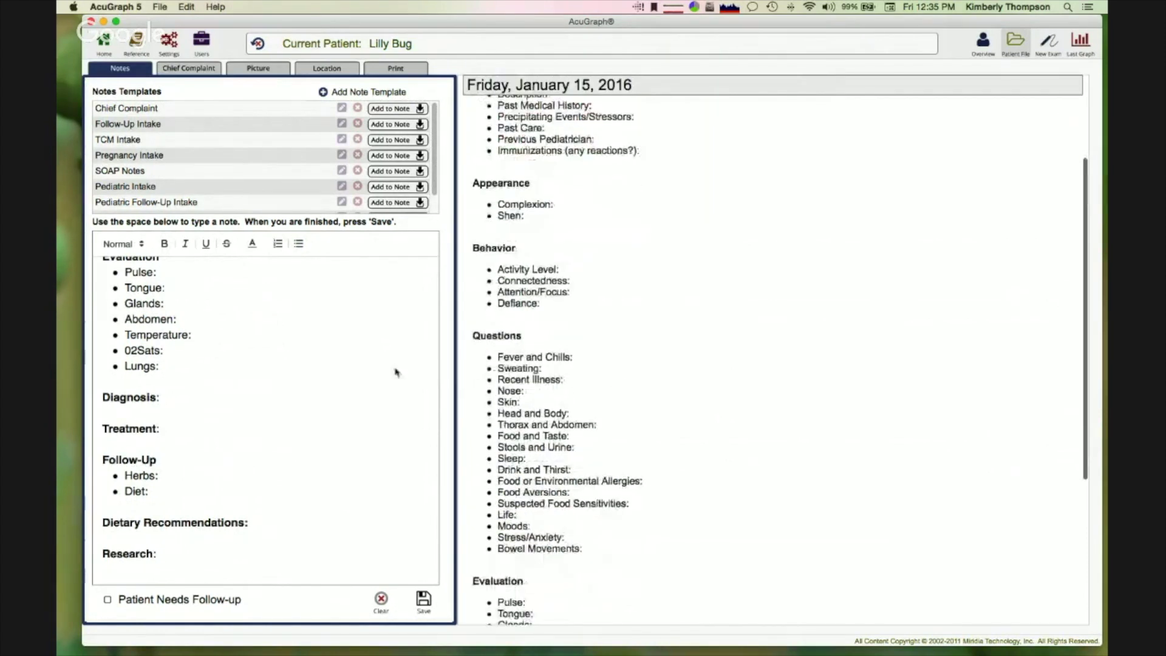
scroll(606, 412, down, 1)
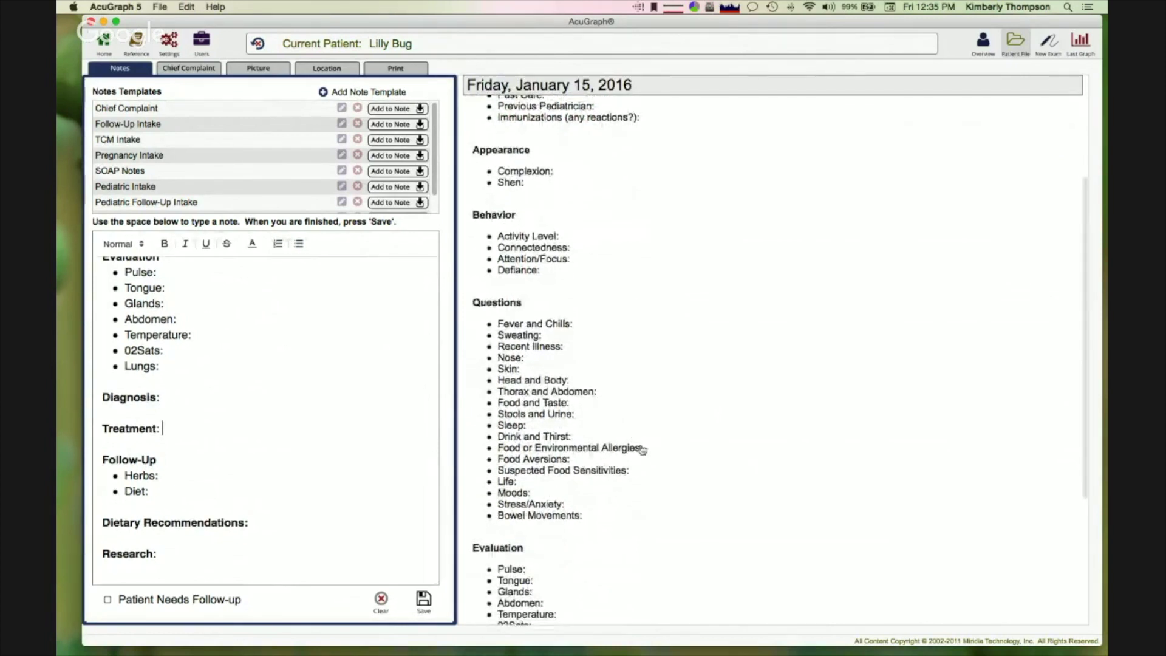
scroll(662, 395, down, 7)
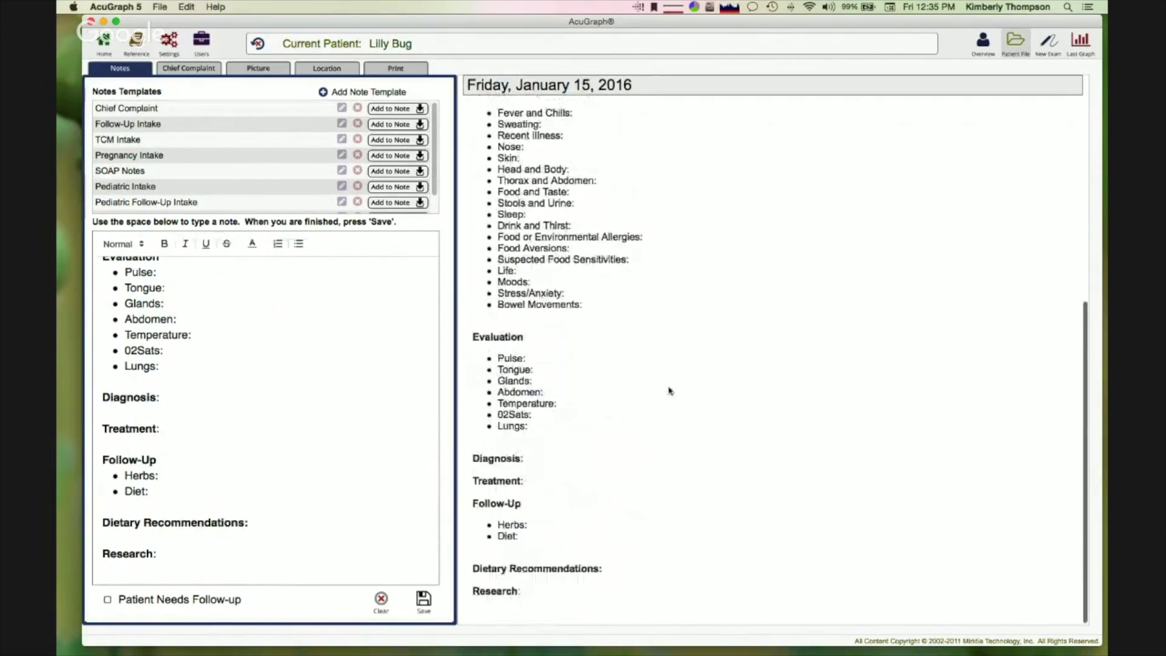
scroll(670, 392, up, 13)
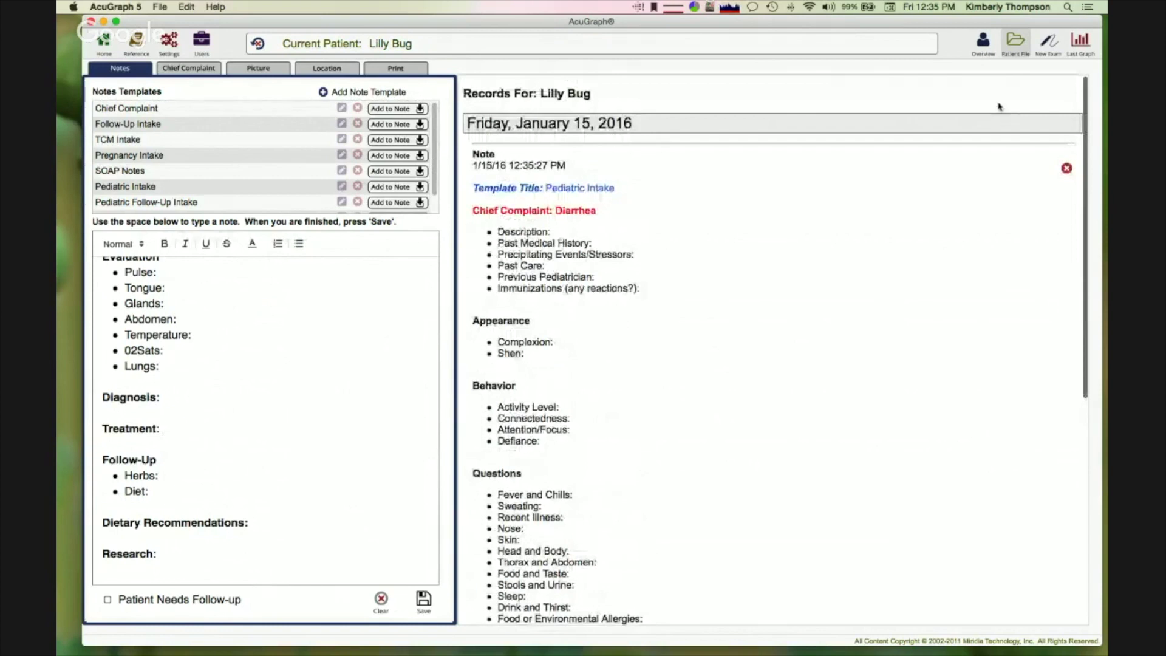
scroll(385, 312, down, 1)
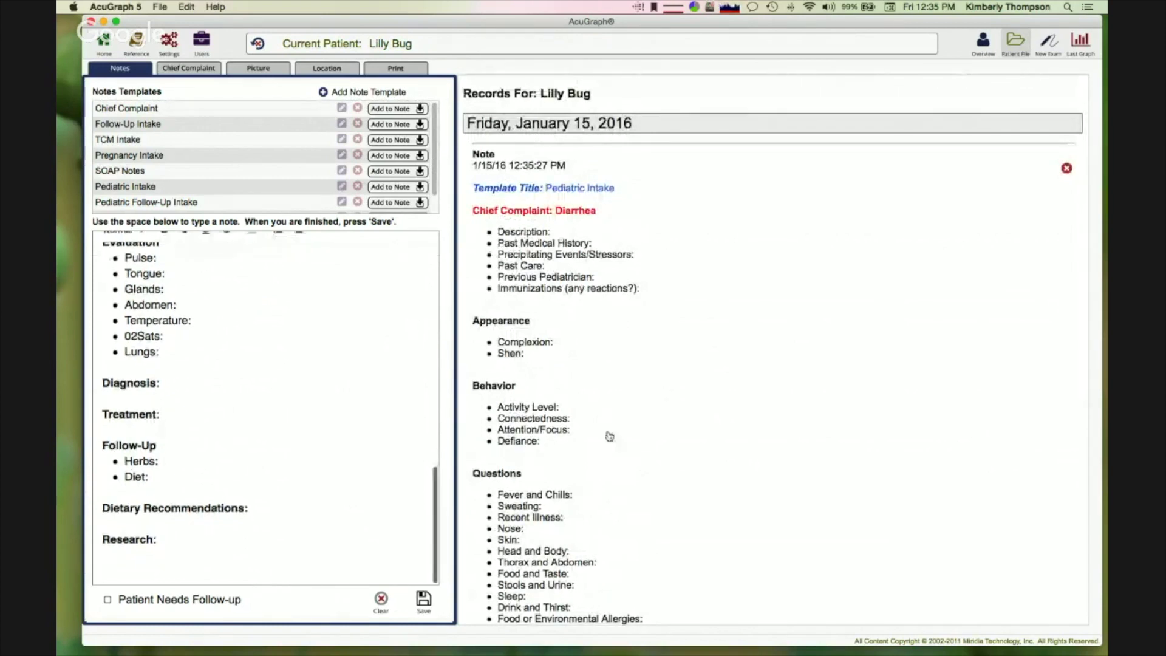
scroll(612, 433, down, 2)
scroll(616, 427, down, 10)
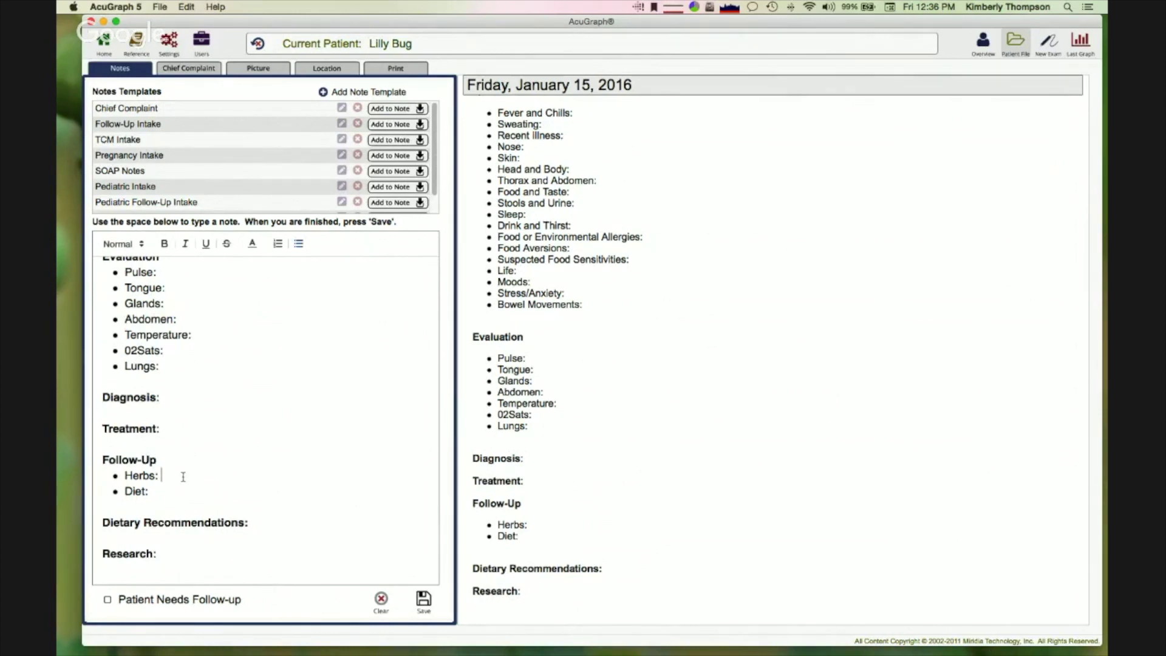
scroll(182, 510, down, 3)
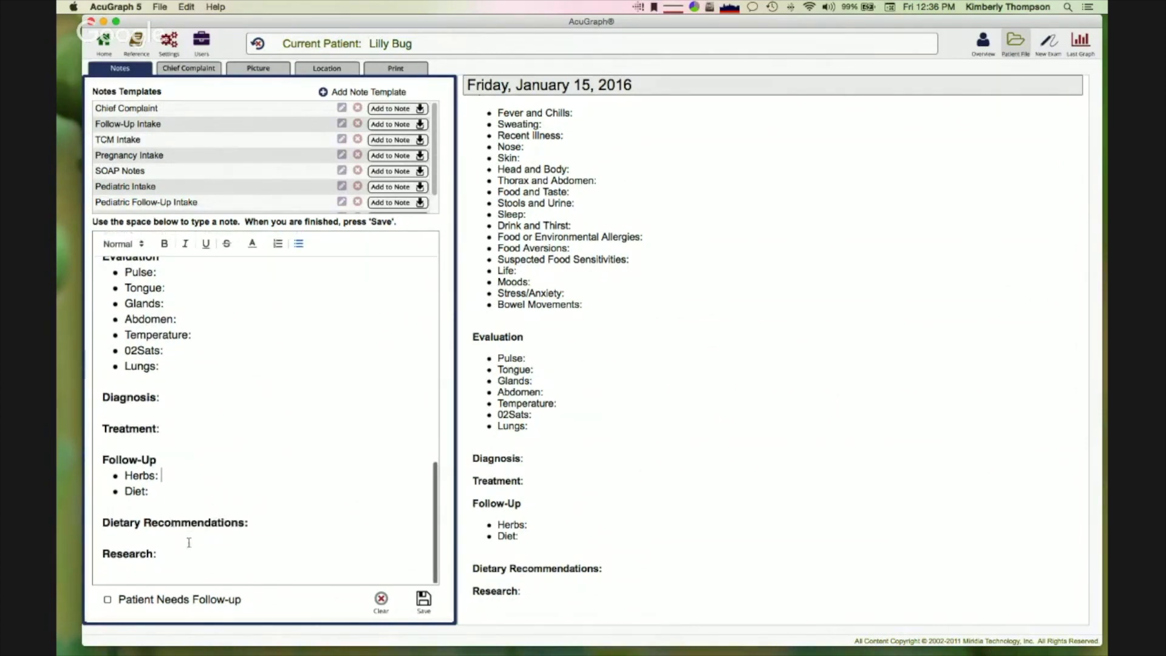
click(424, 600)
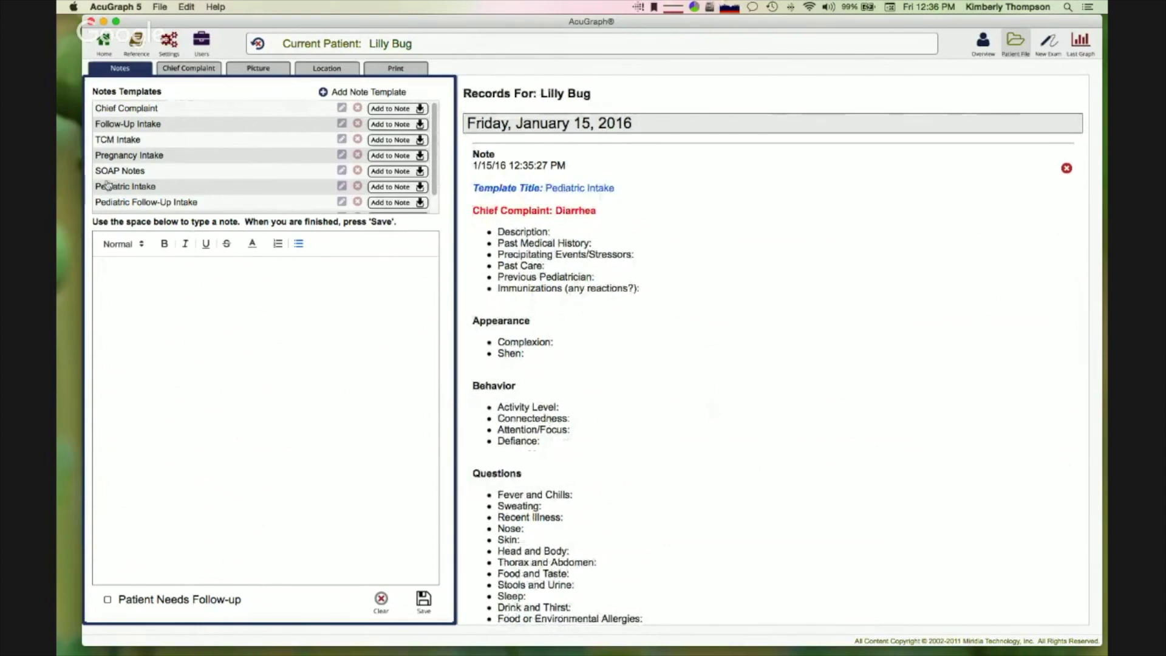
Add the Pediatric Follow-Up Intake template to a new note, check its sections and save it
click(384, 204)
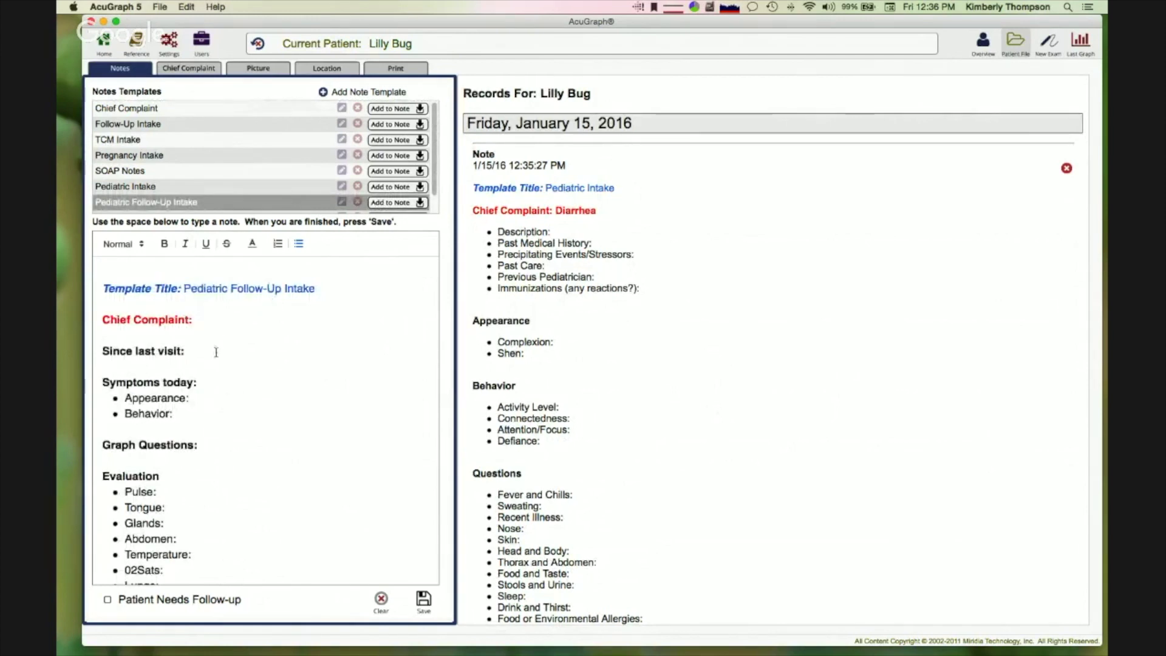
scroll(295, 484, down, 2)
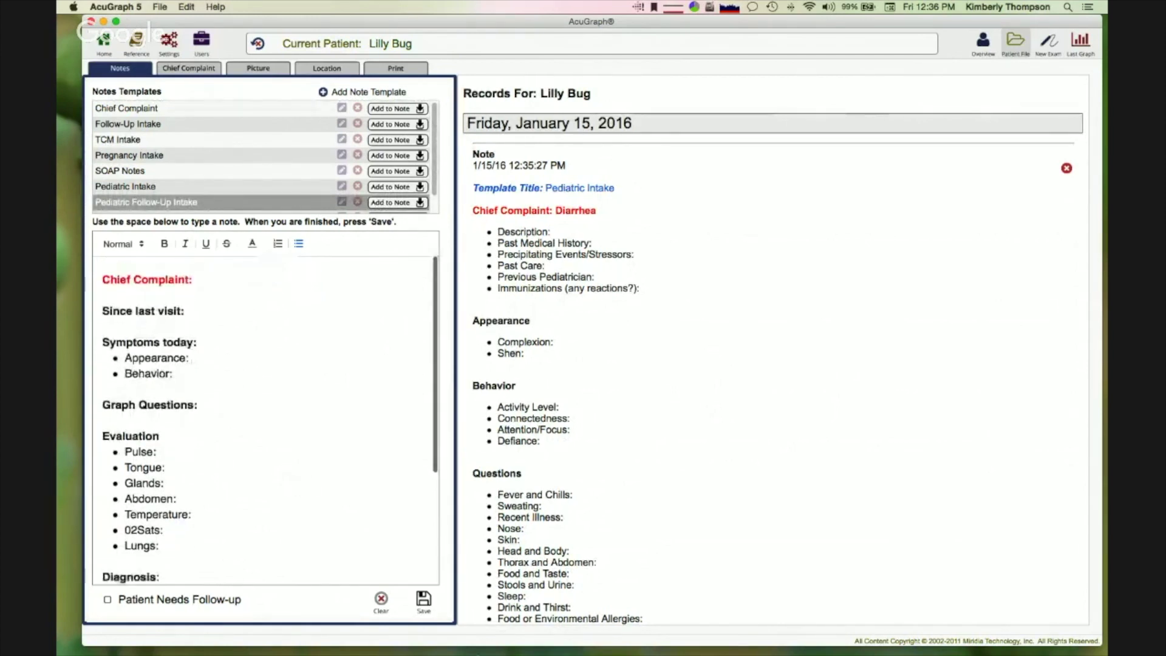
click(424, 599)
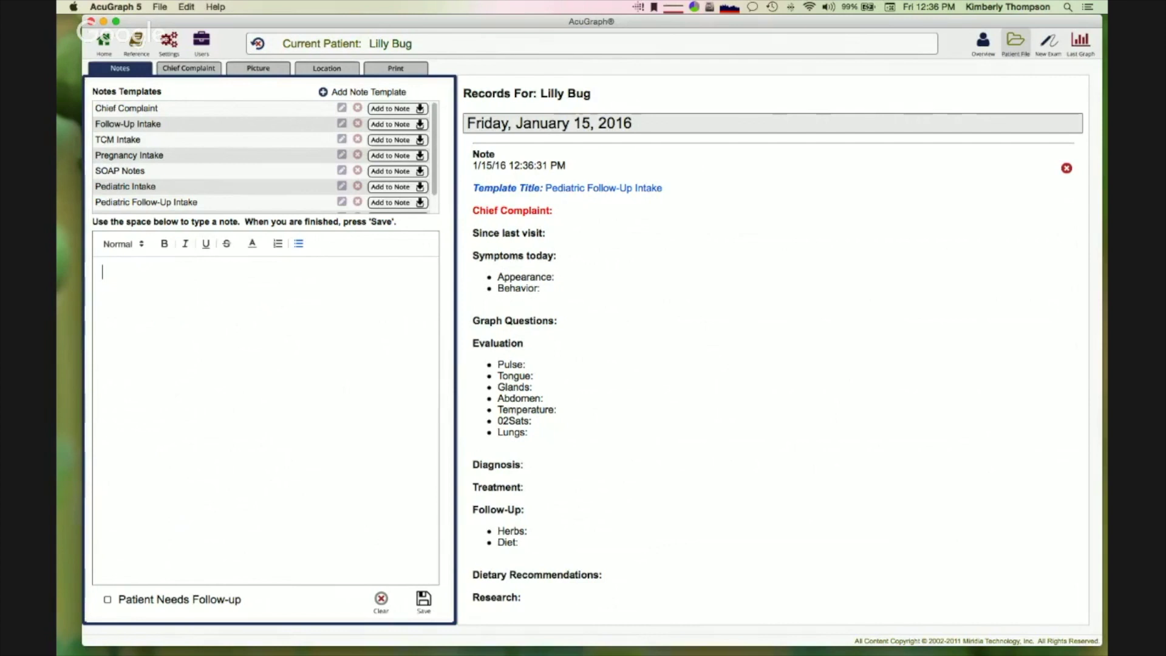
Switch to the Pages document about copying email correspondence into a note
key(F11)
key(F11)
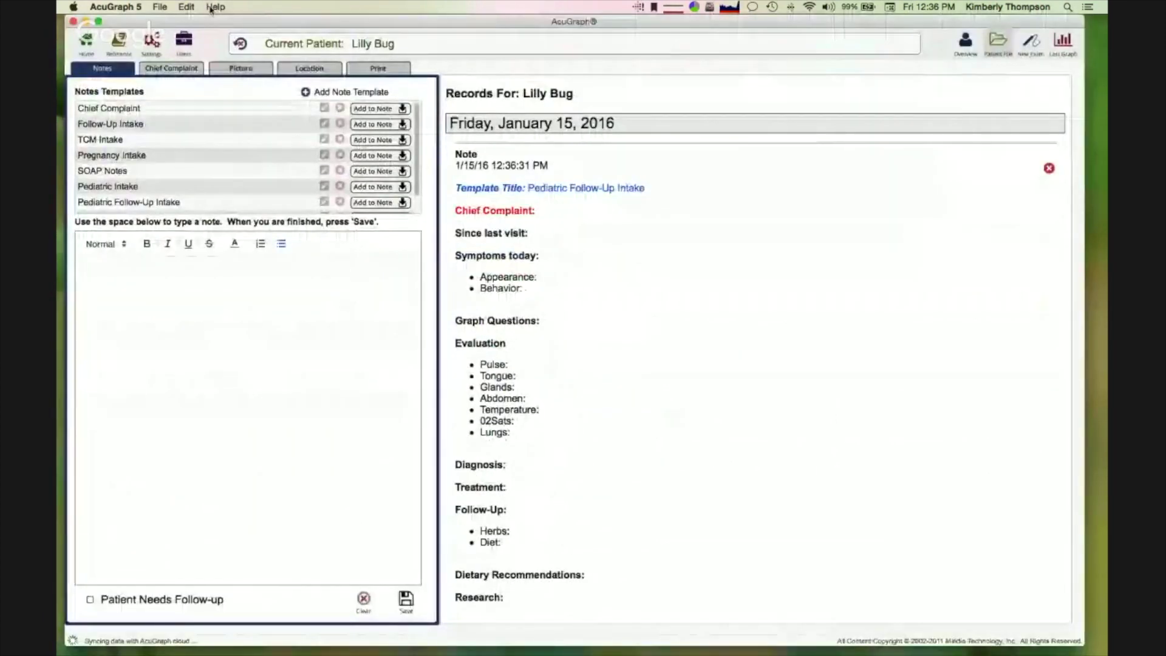
key(super+m)
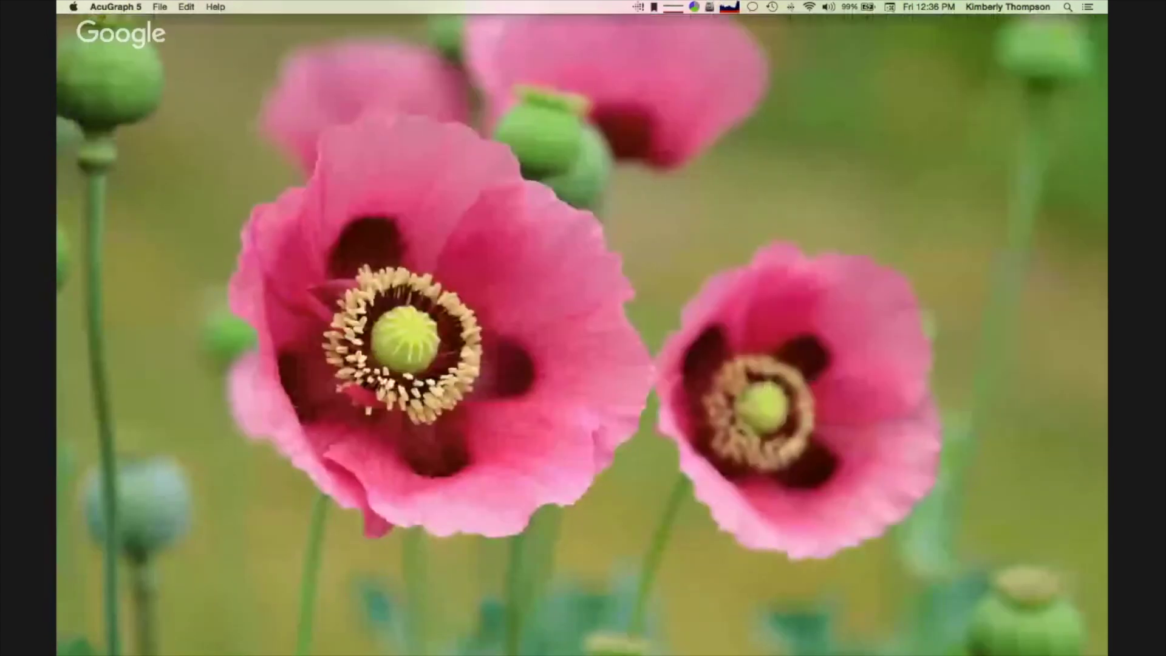
key(super+Tab)
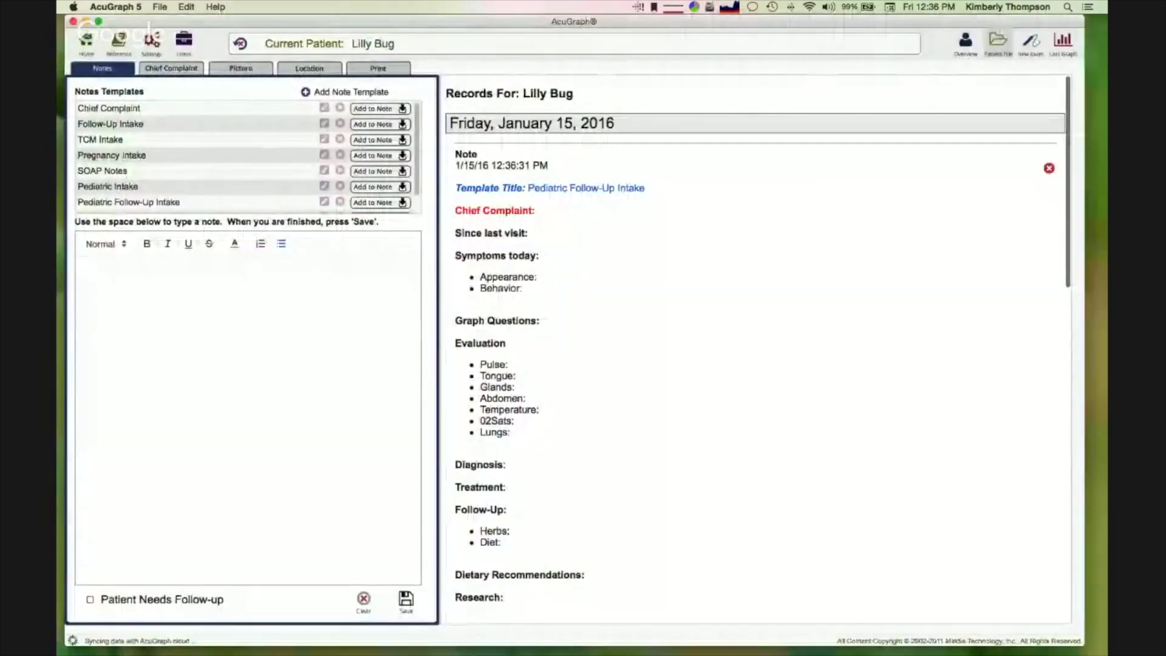
key(super+Tab)
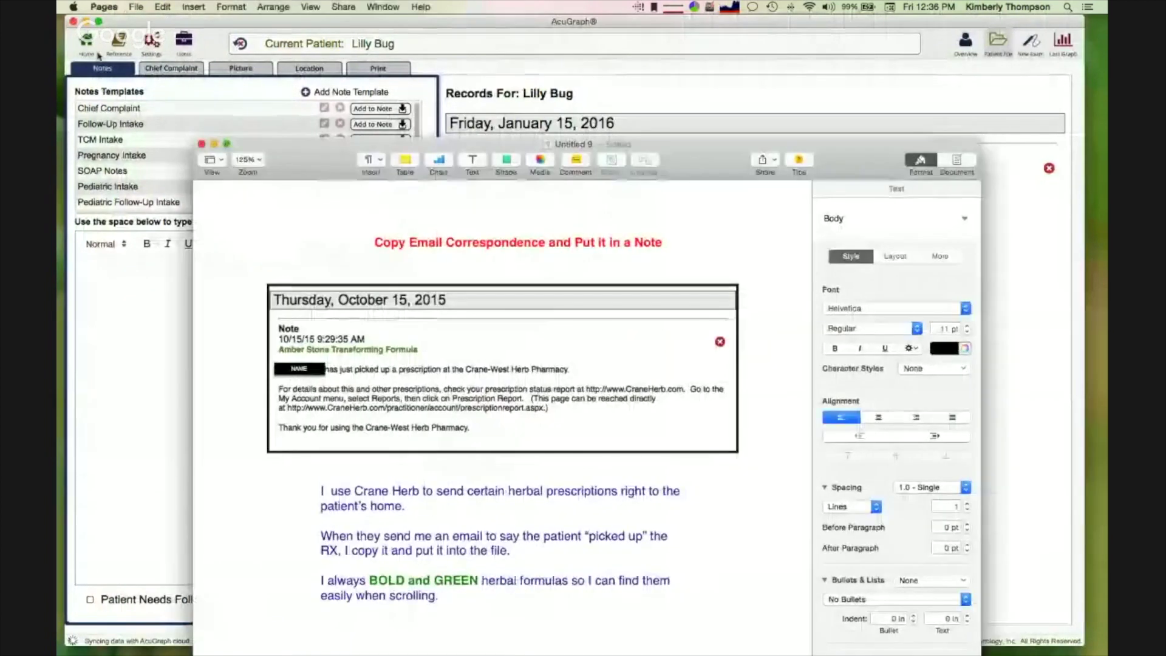
Clear the AcuGraph window from view, reposition the Pages document and read its section on copying email correspondence into a note
click(85, 23)
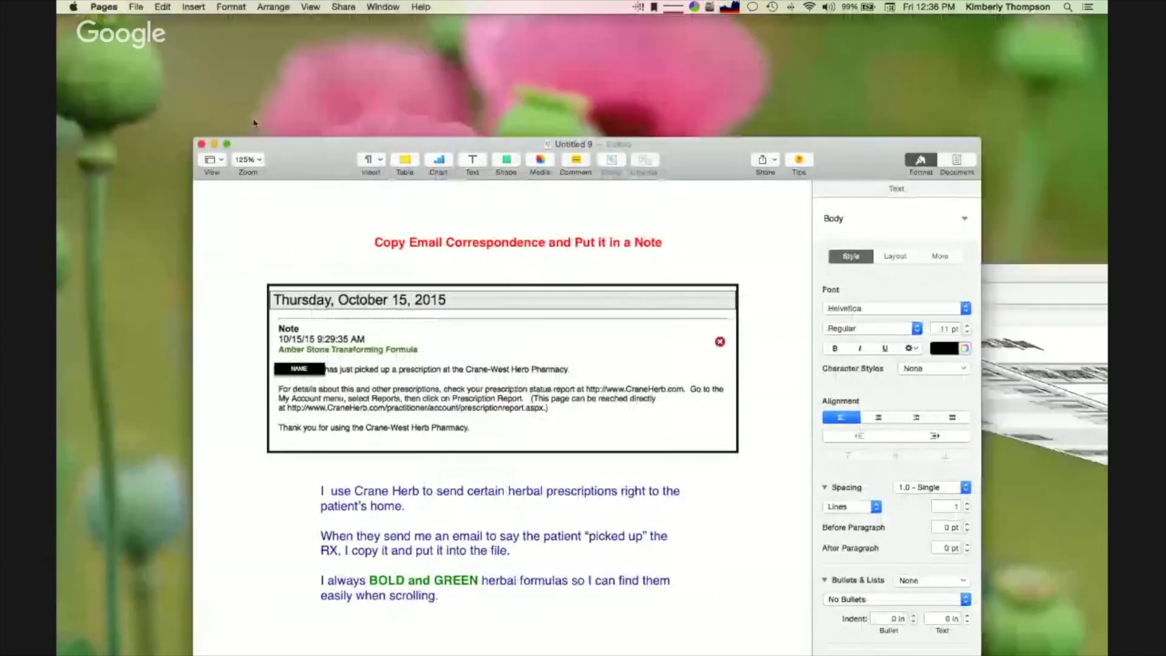
drag(288, 159, 247, 70)
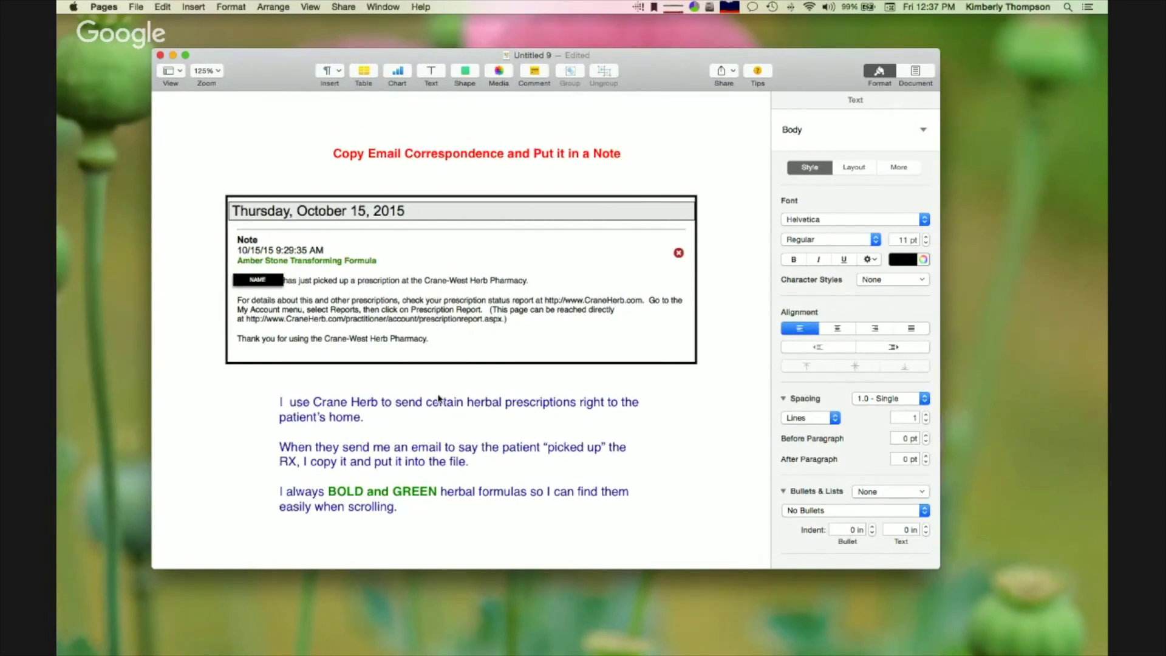
scroll(405, 493, down, 1)
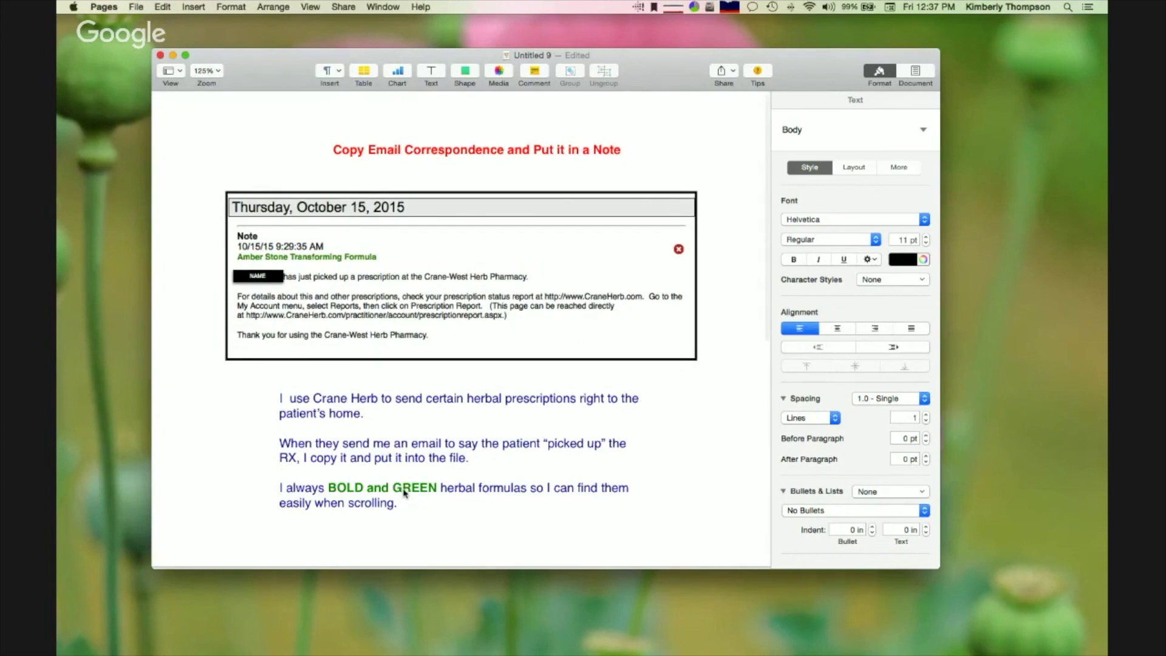
scroll(405, 493, down, 5)
scroll(405, 493, up, 5)
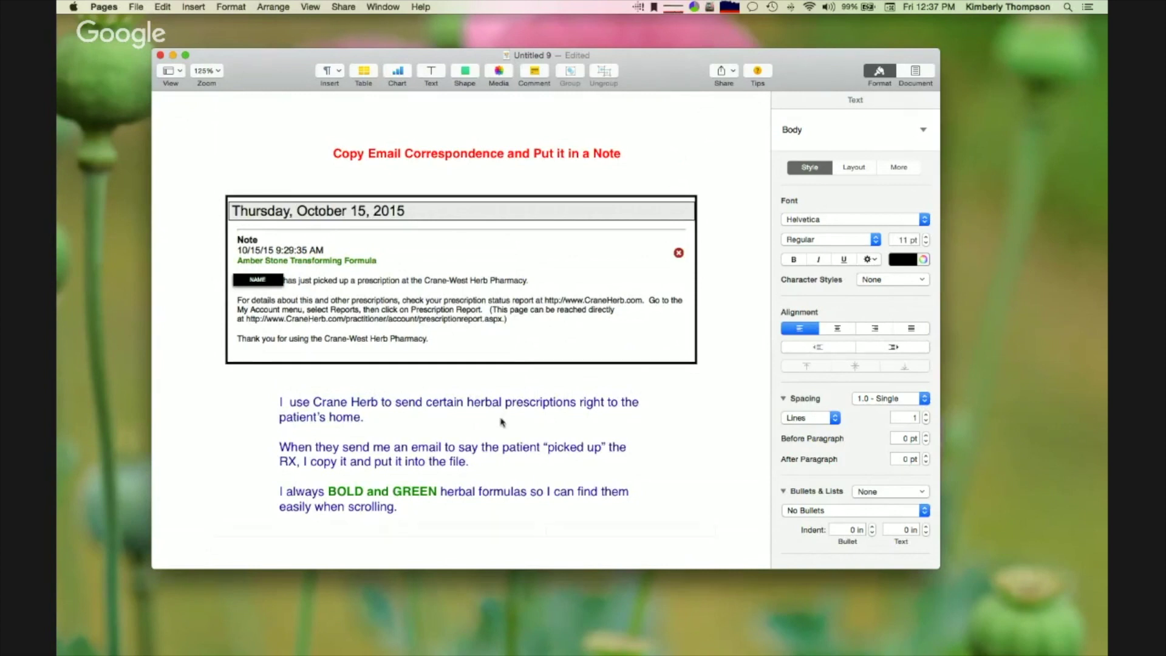
scroll(407, 520, down, 2)
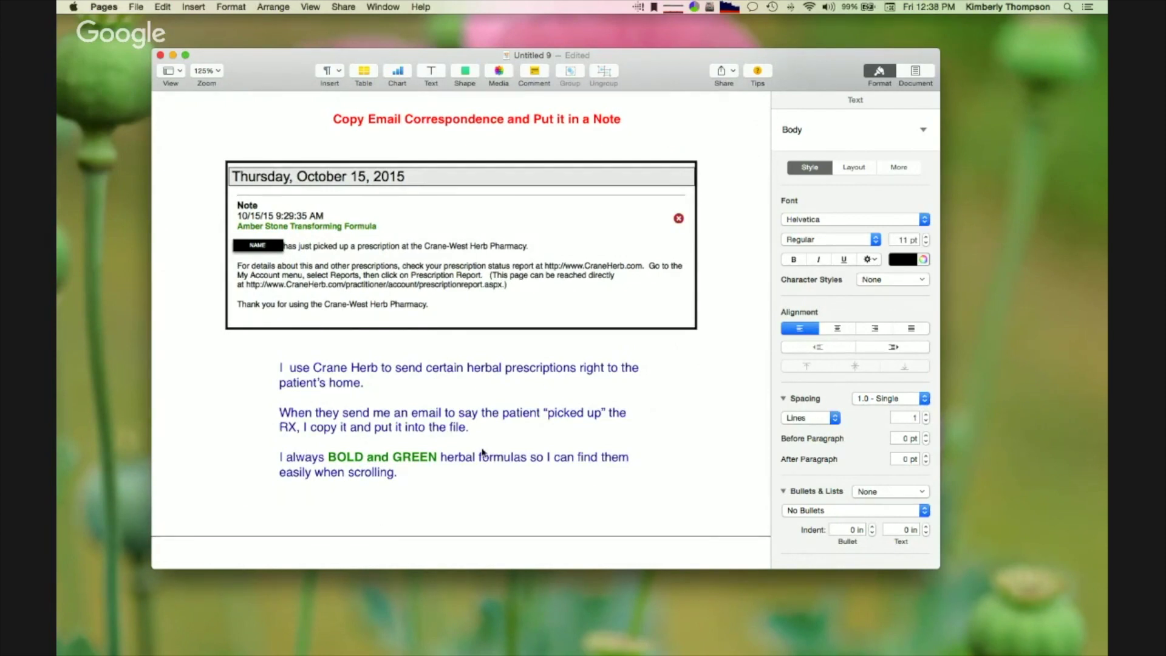
scroll(483, 452, down, 10)
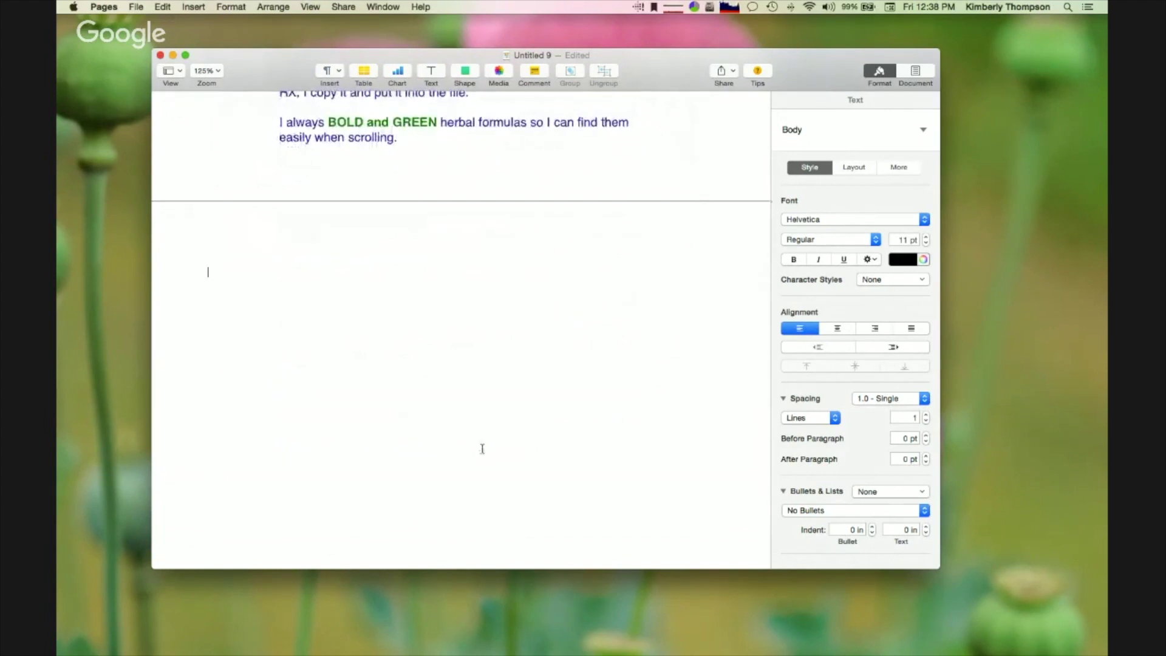
scroll(475, 500, up, 7)
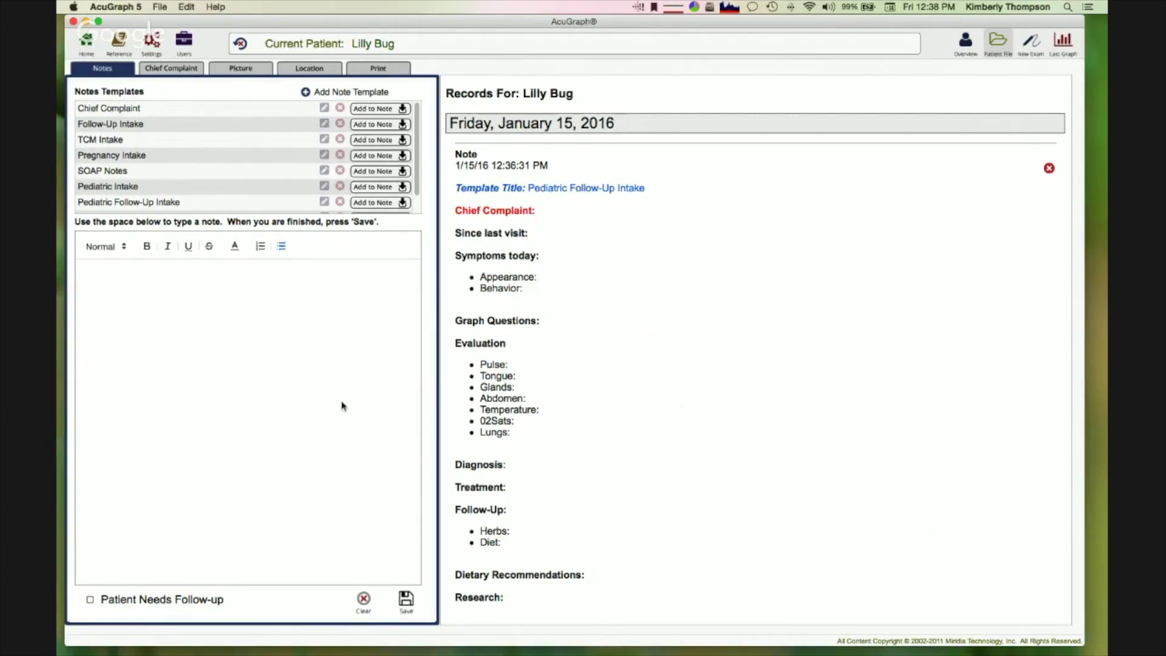
Switch to AcuGraph, search the patients for "sampl", open the sample patient's file and review the January 14 TCM Intake note
scroll(752, 314, up, 2)
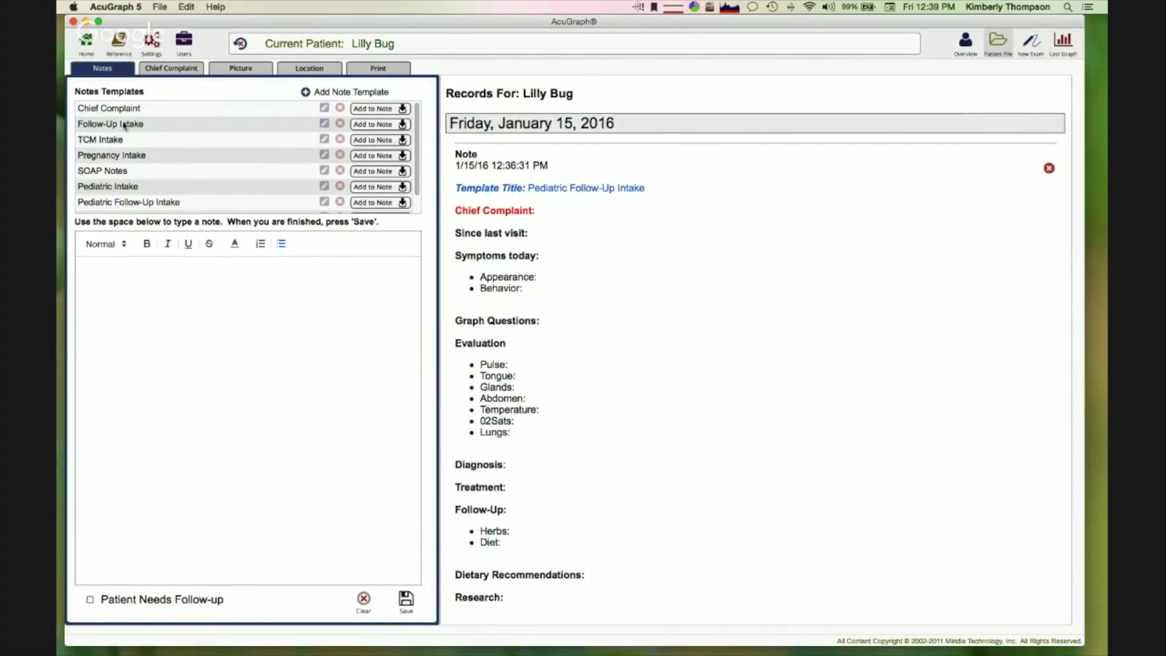
click(89, 44)
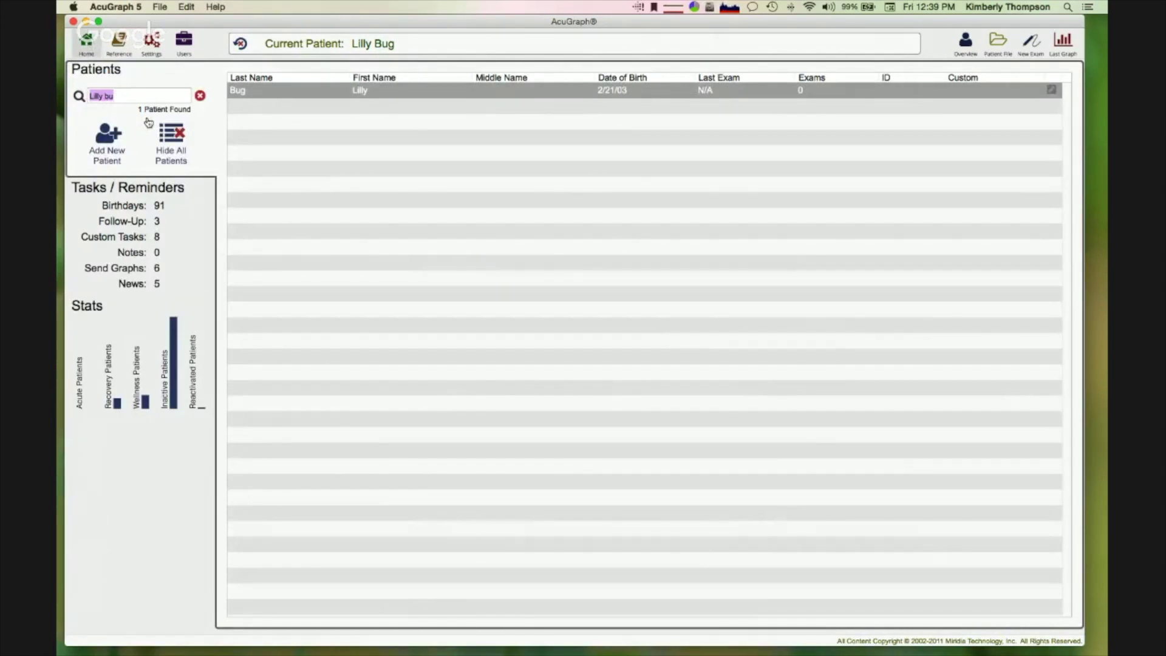
text(sampl)
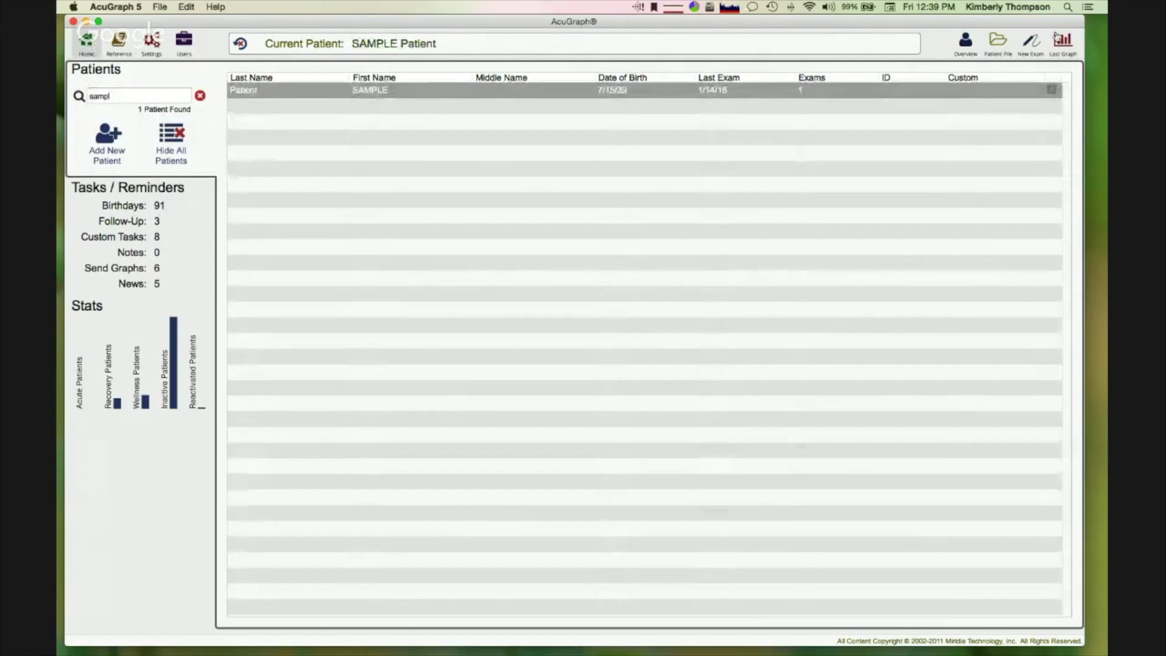
click(998, 45)
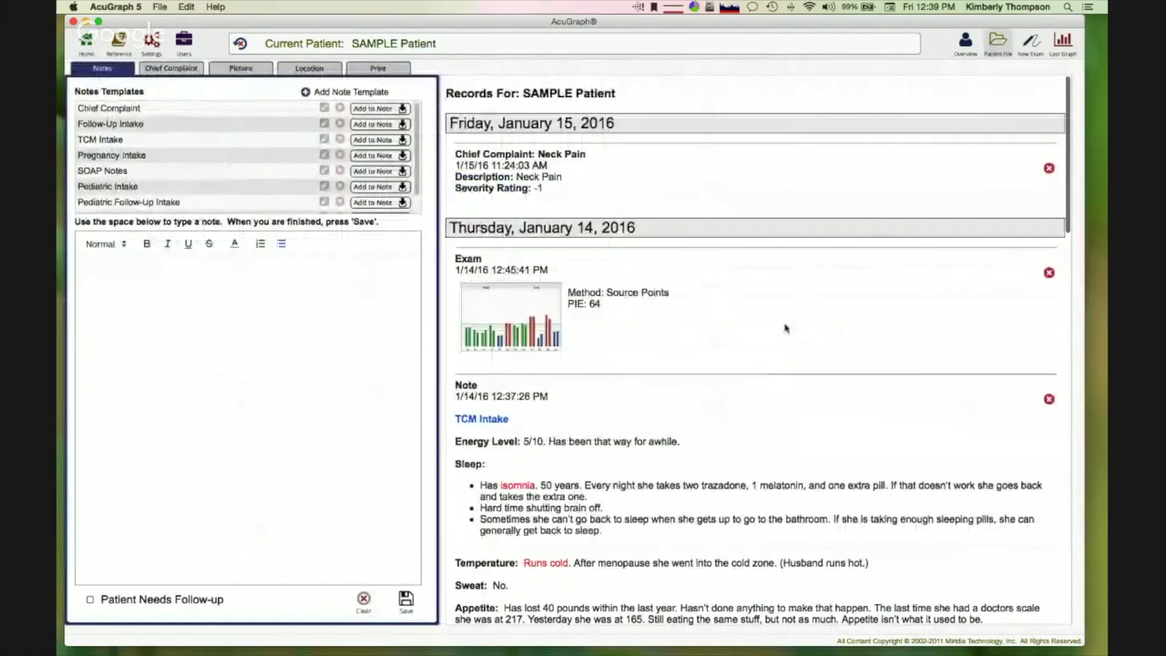
scroll(786, 328, down, 2)
scroll(569, 222, up, 2)
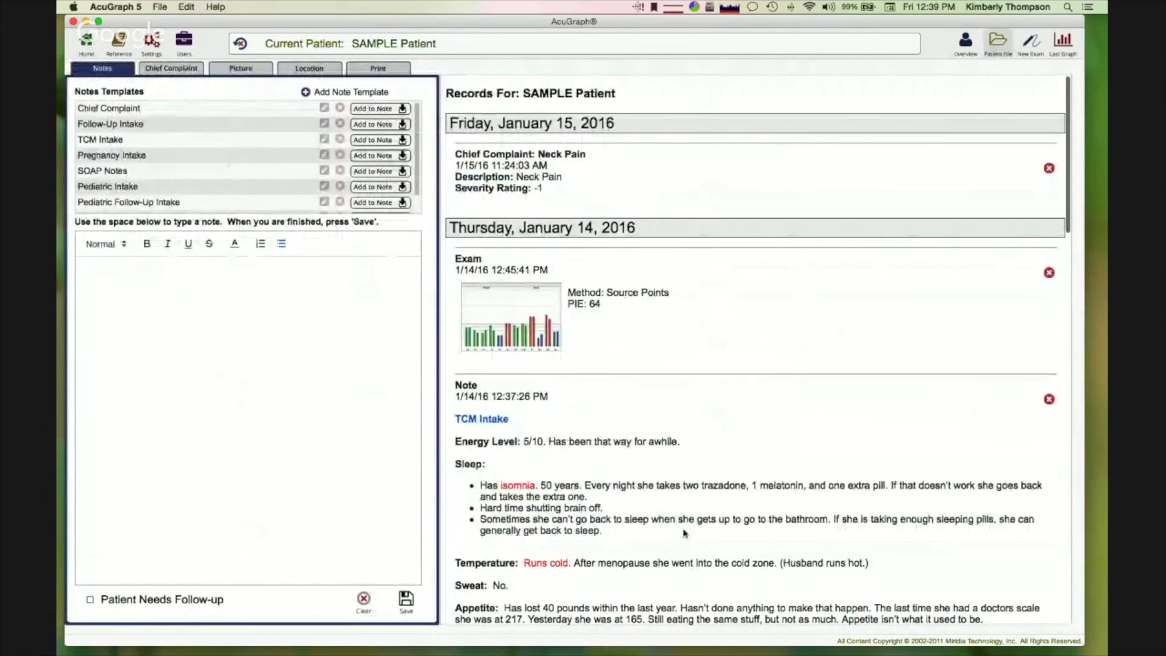
scroll(684, 486, down, 5)
scroll(685, 533, down, 4)
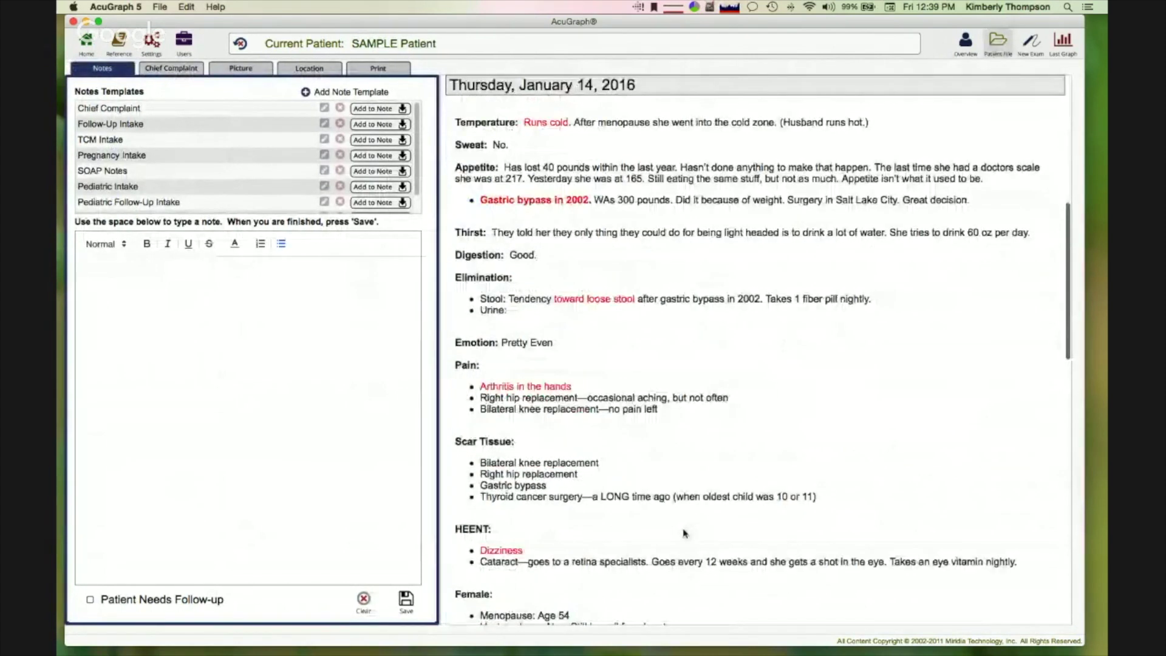
scroll(684, 533, up, 9)
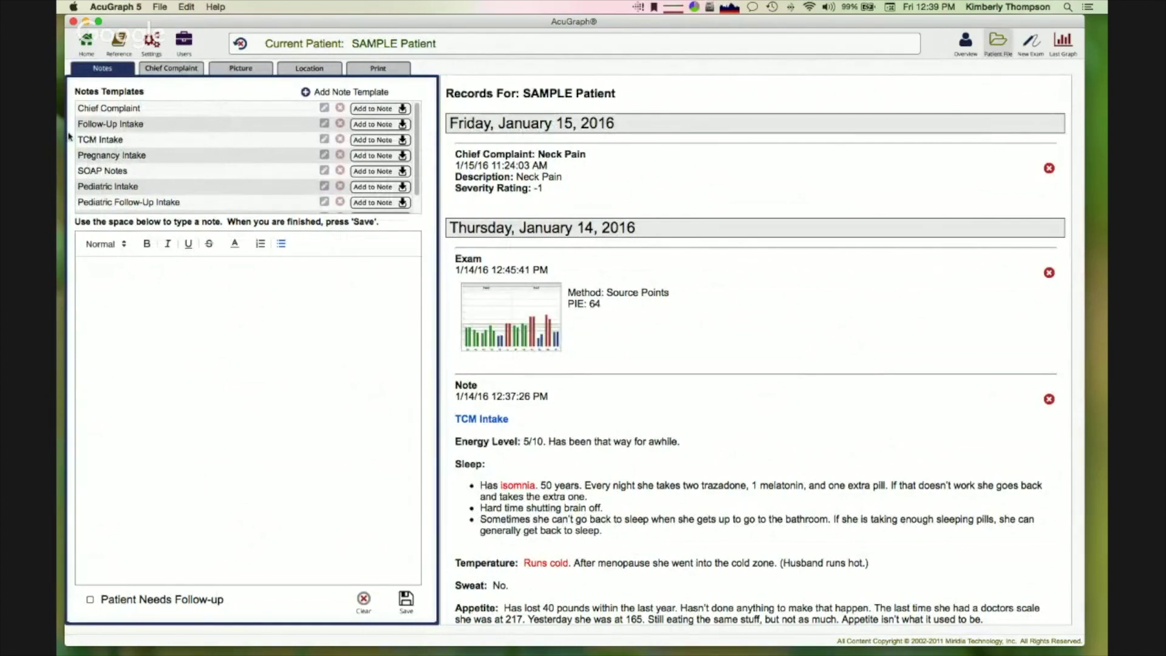
Add the Follow-Up Intake template to a new note in the sample patient's file and save it
click(365, 125)
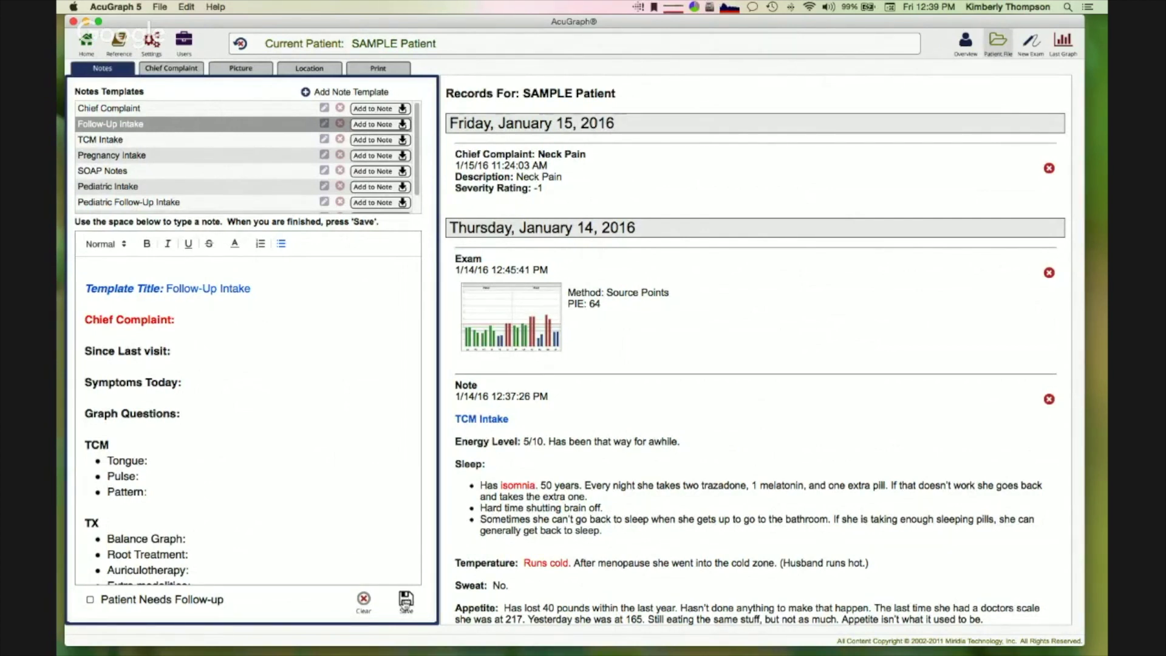
click(406, 602)
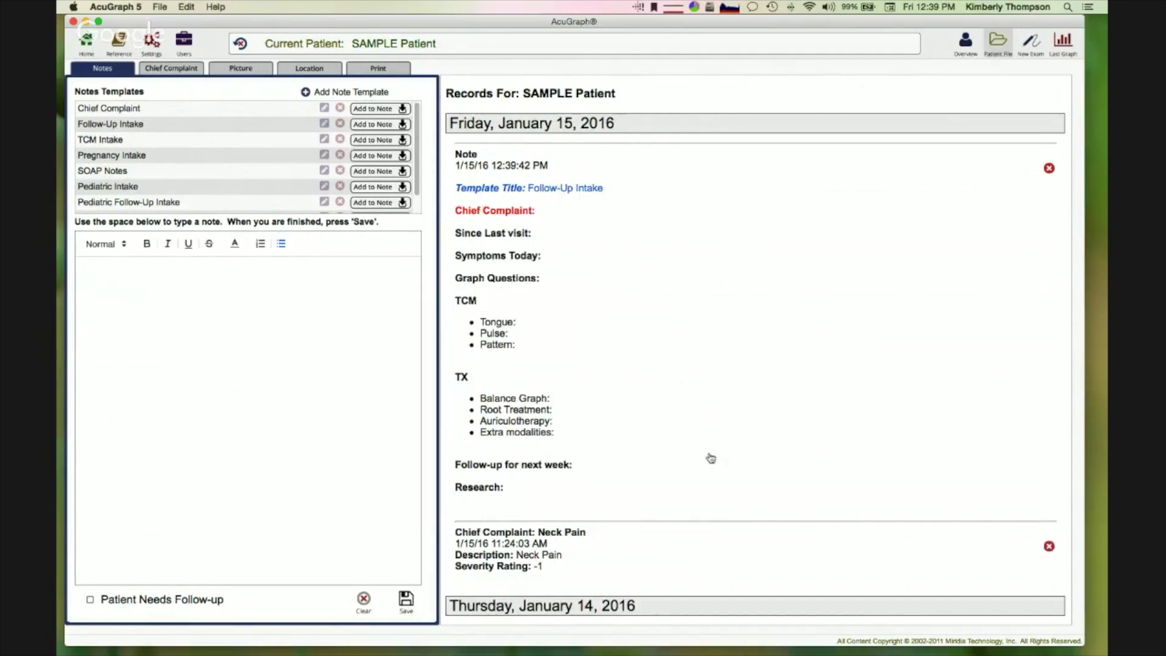